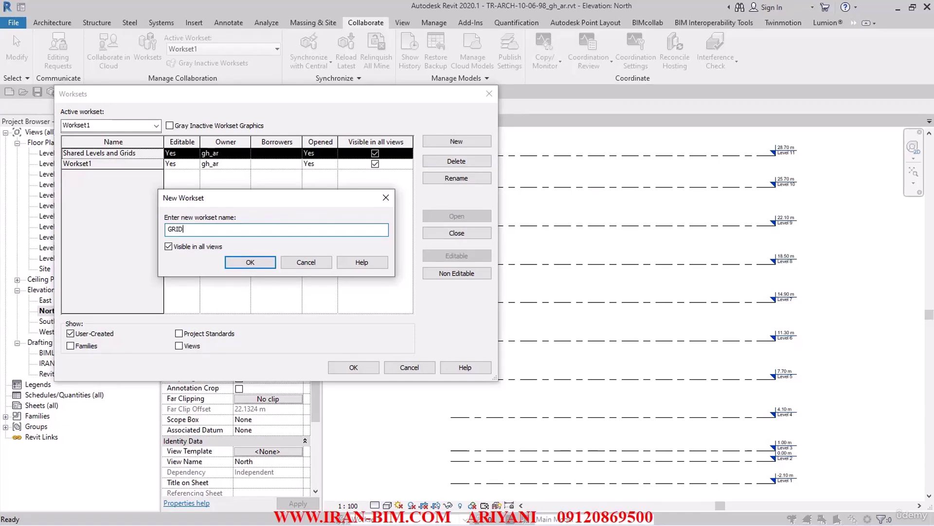
Finish creating the GRIDS workset and rename the Shared Levels and Grids workset as LEVELS.
click(243, 263)
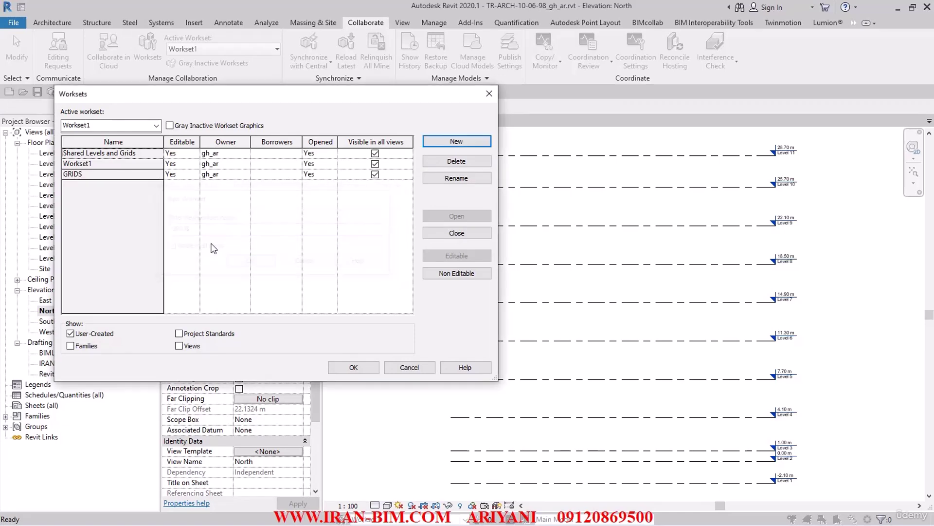
click(90, 154)
click(461, 177)
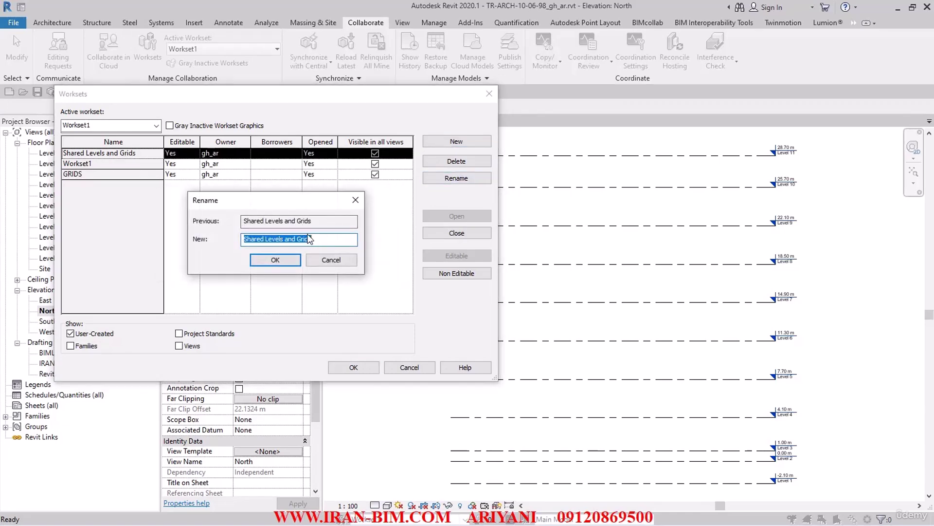
text(LEVELS)
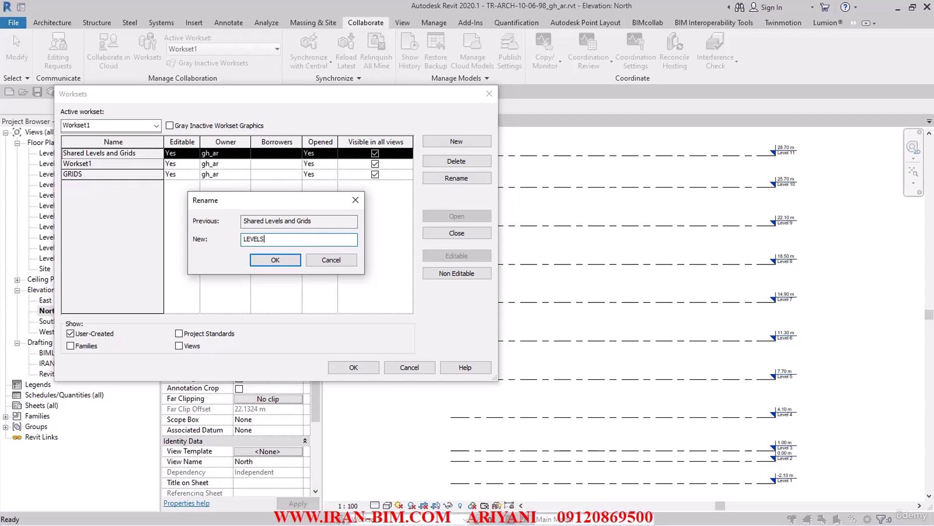
click(271, 258)
Make LEVELS the active workset and apply the workset settings.
click(88, 163)
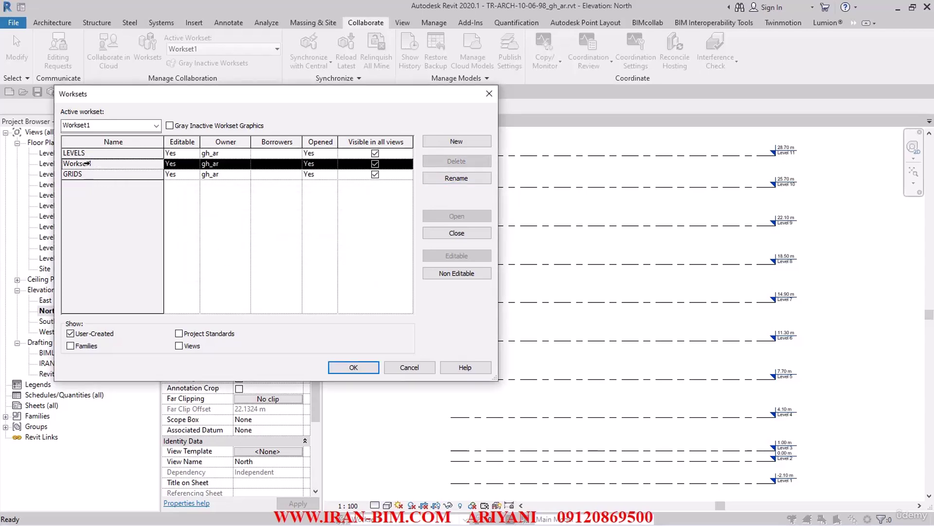
click(97, 176)
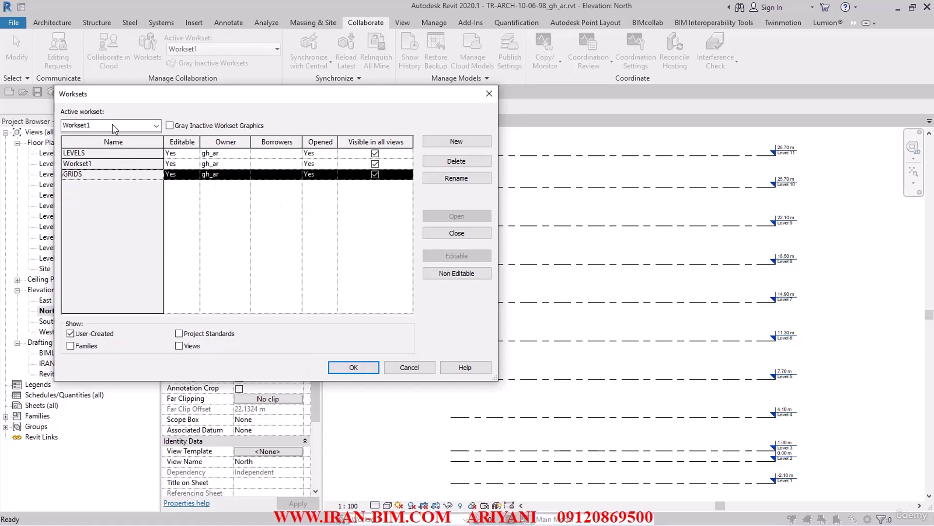
click(157, 125)
click(124, 136)
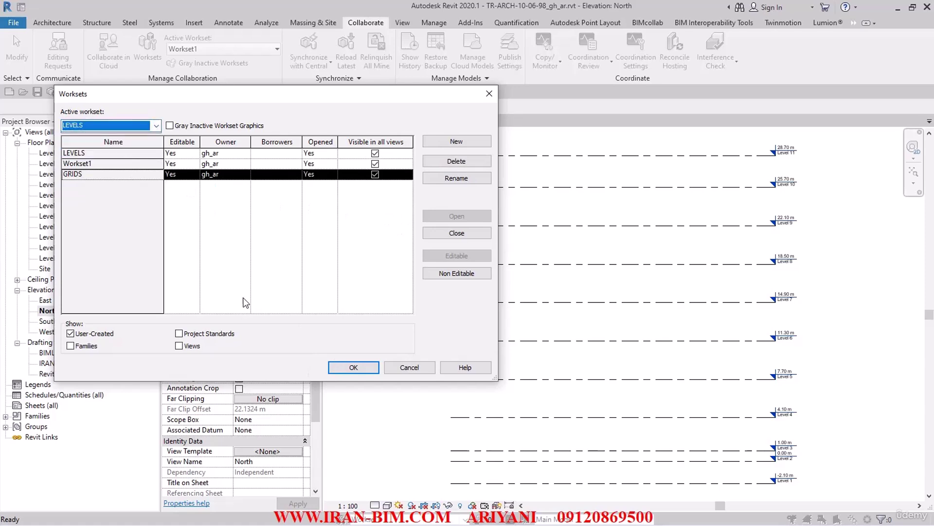
click(354, 367)
Select all levels in the North elevation and check which workset they are assigned to.
scroll(488, 326, down, 3)
drag(744, 386, 530, 197)
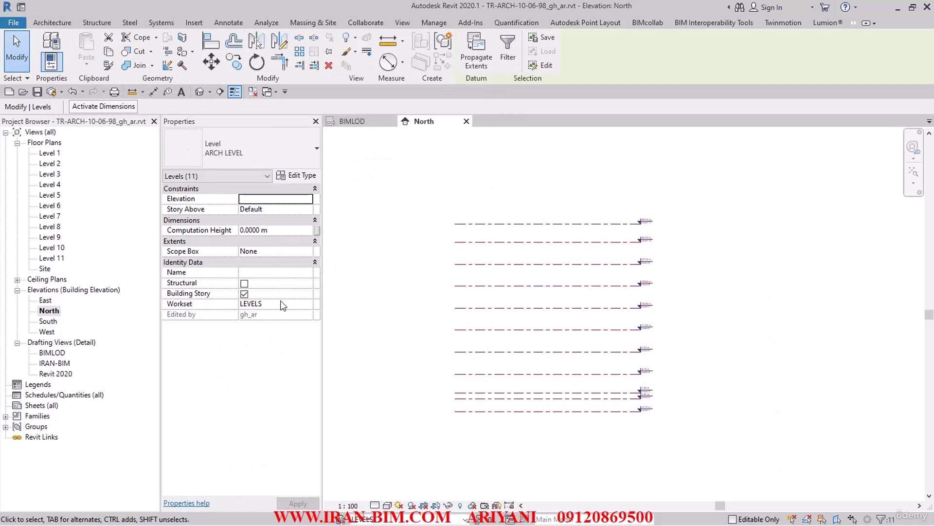
click(281, 304)
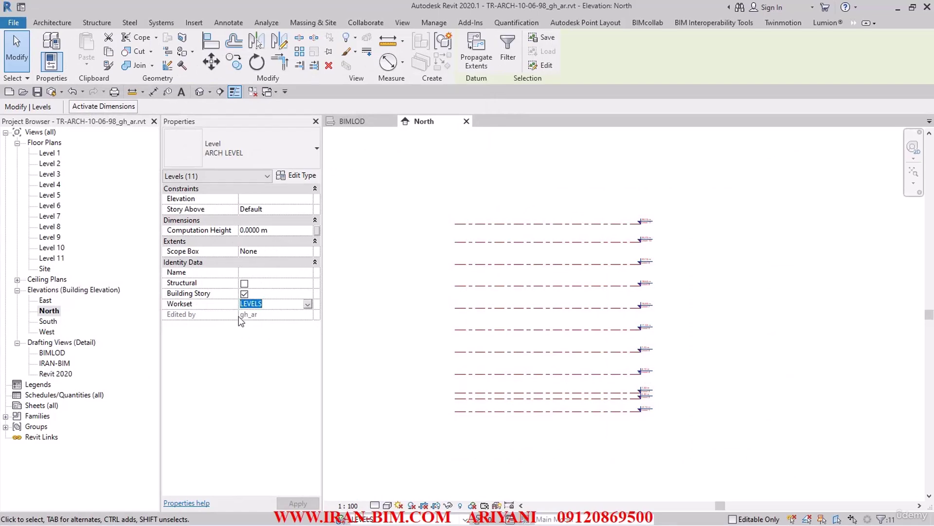
click(409, 325)
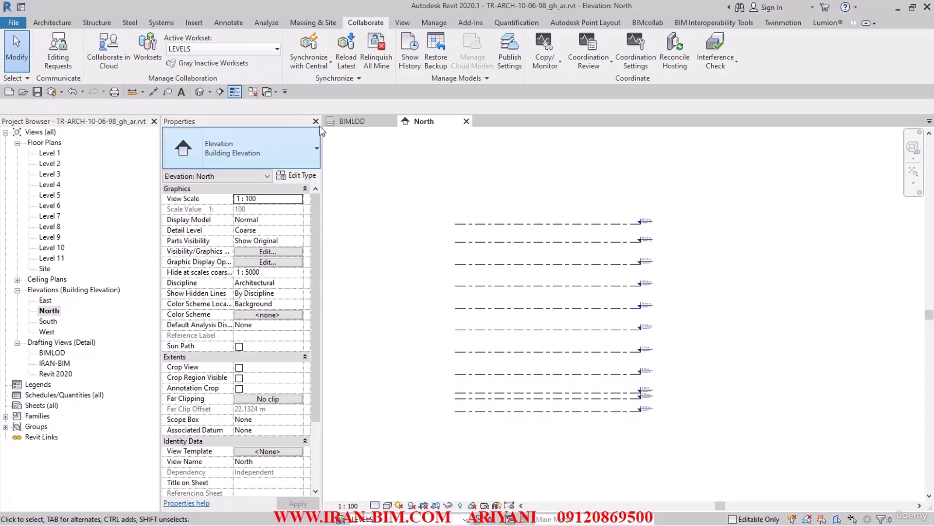
Start Copy/Monitor on the current project and map the ARCH LEVEL type to the new type STR LEVEL.
click(555, 68)
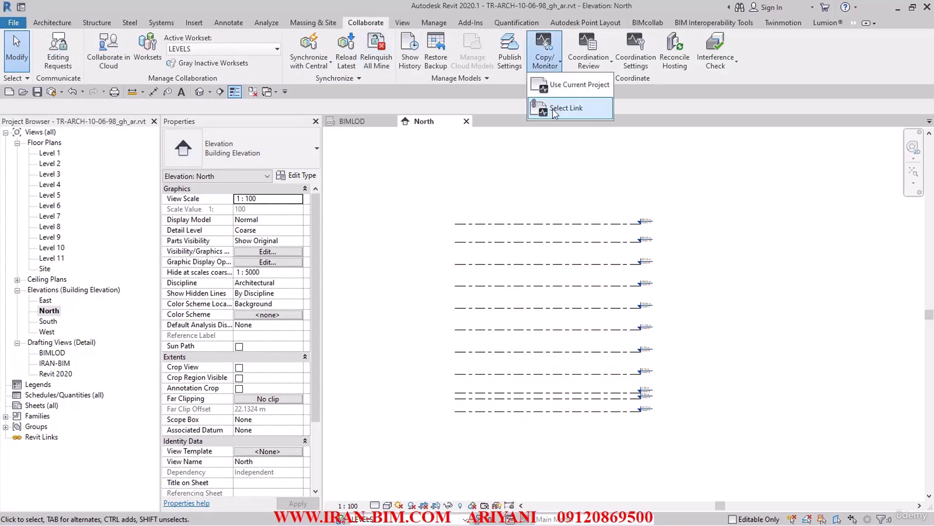
click(562, 86)
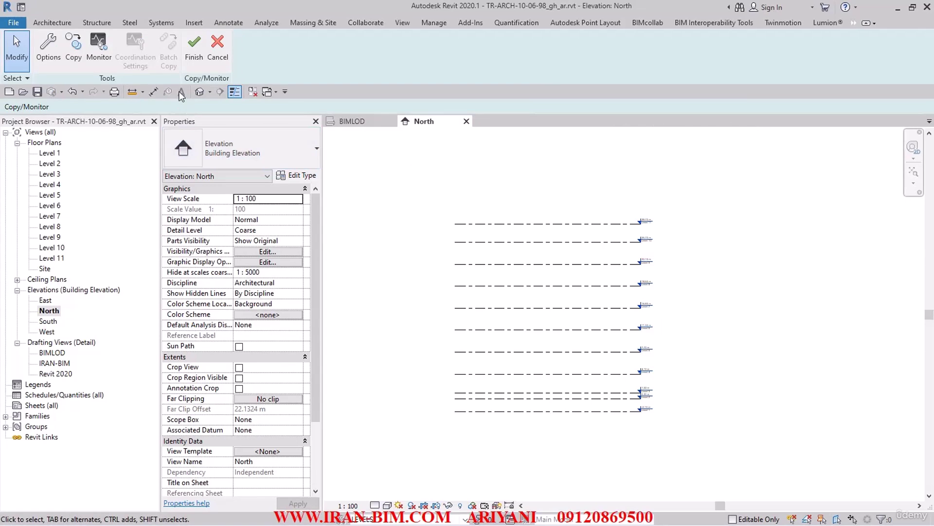
click(49, 46)
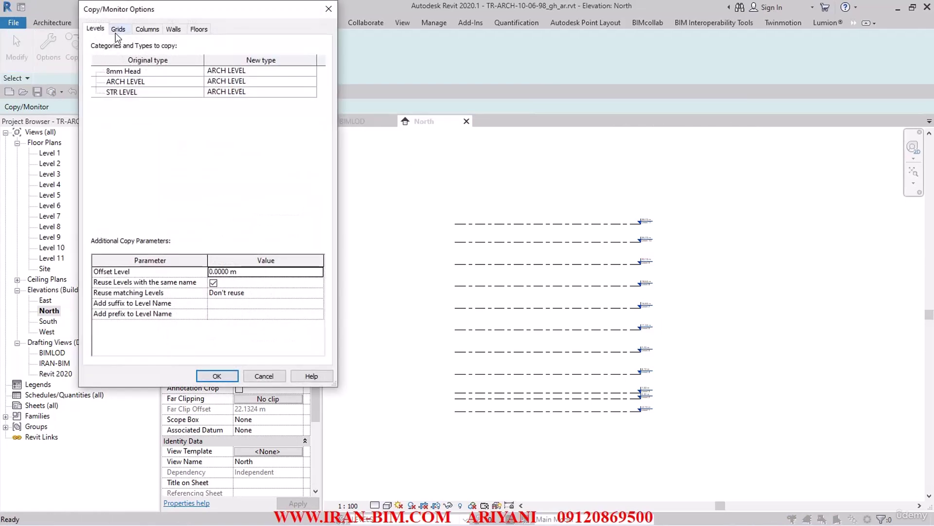
click(119, 93)
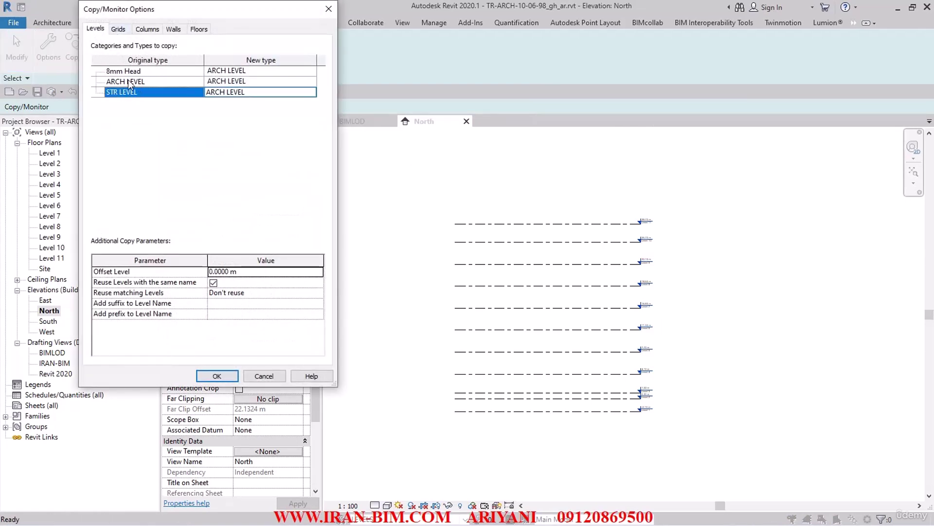
click(128, 81)
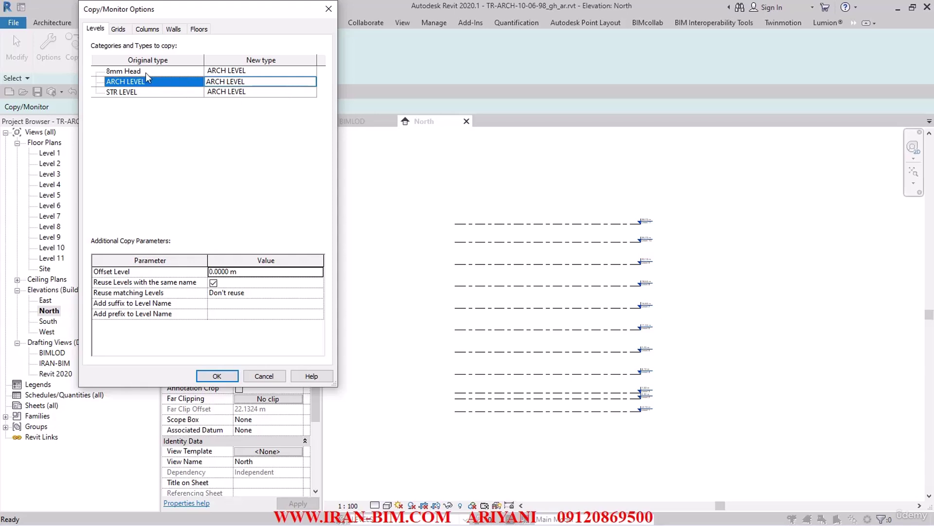
click(311, 83)
click(311, 82)
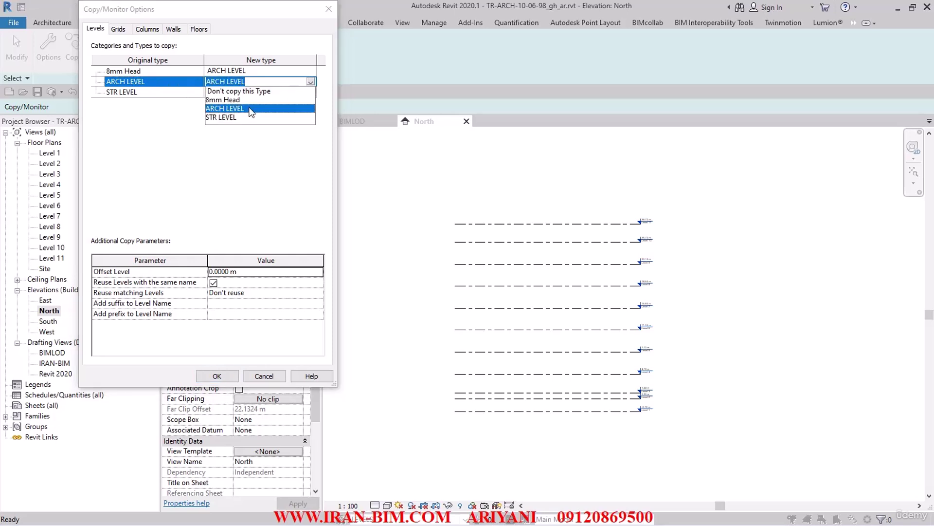
click(225, 118)
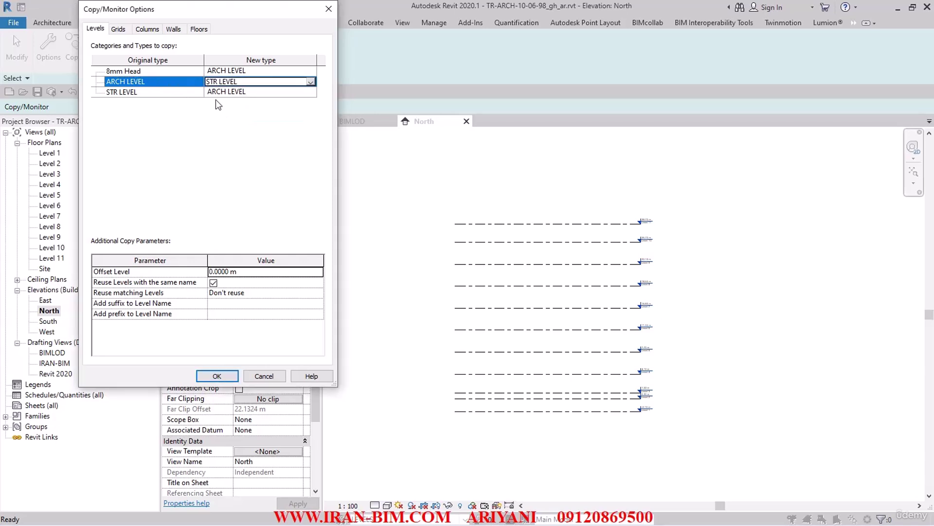
Set the copied levels' offset to -0.1 m, add the level name suffix _STR, and accept the Copy/Monitor options.
click(259, 272)
text(-0.1)
key(Return)
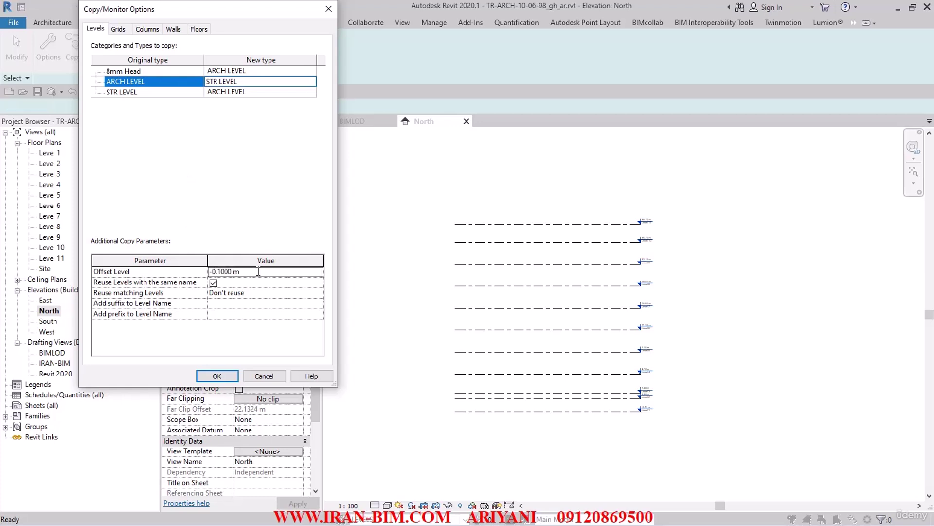
click(236, 304)
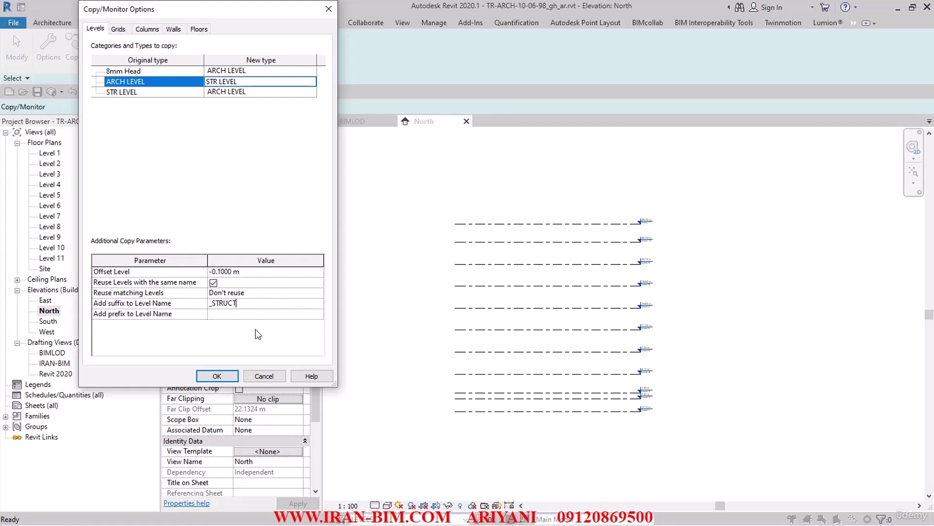
key(BackSpace)
key(BackSpace)
click(217, 376)
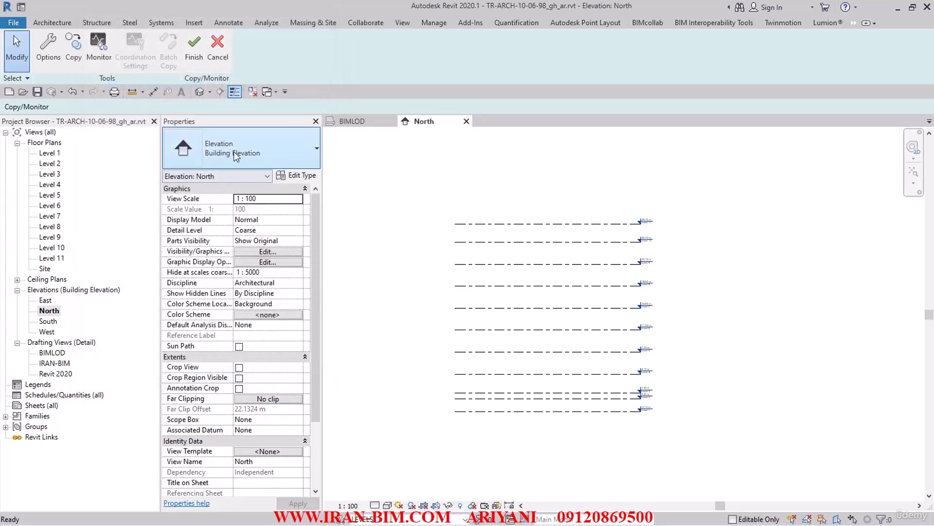
Start a multiple Copy/Monitor copy and select all levels in the North elevation except Level 2 at 0.00 m.
click(74, 48)
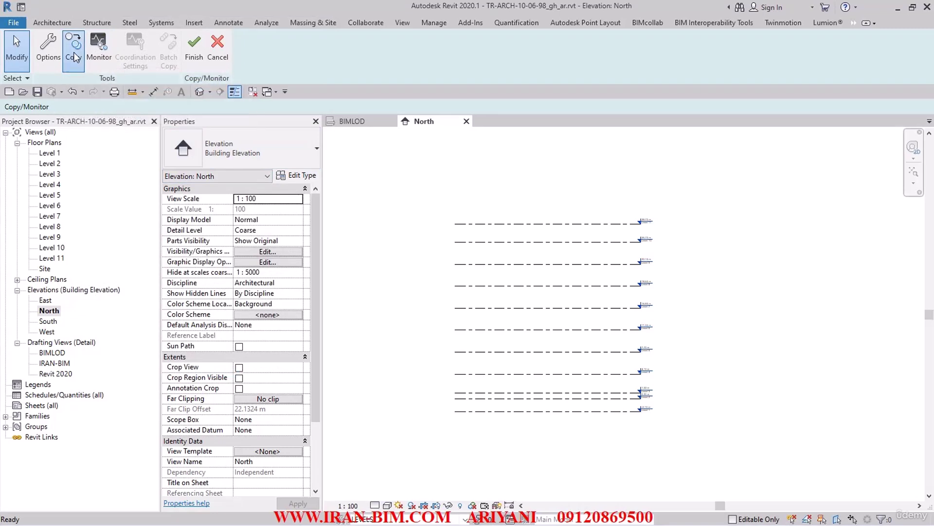
click(78, 107)
middle_drag(439, 291, 329, 257)
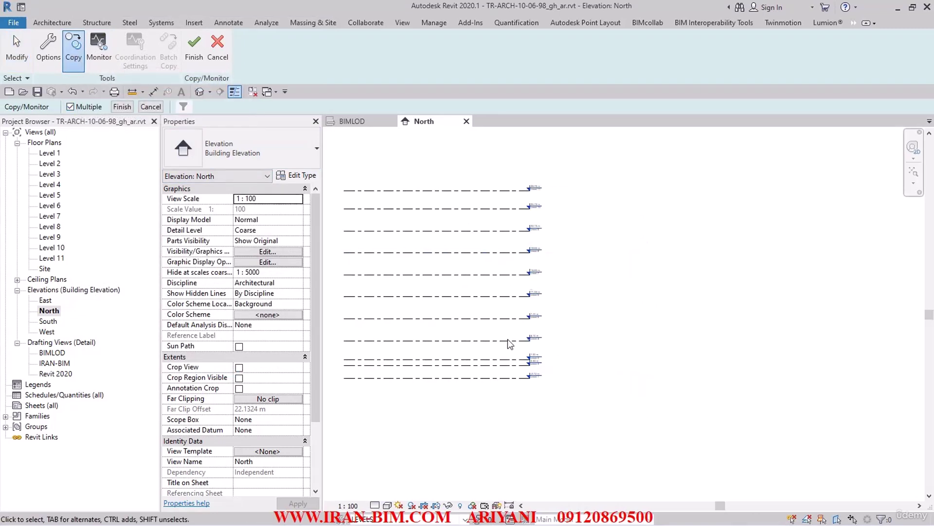
drag(583, 432, 387, 131)
scroll(506, 350, up, 5)
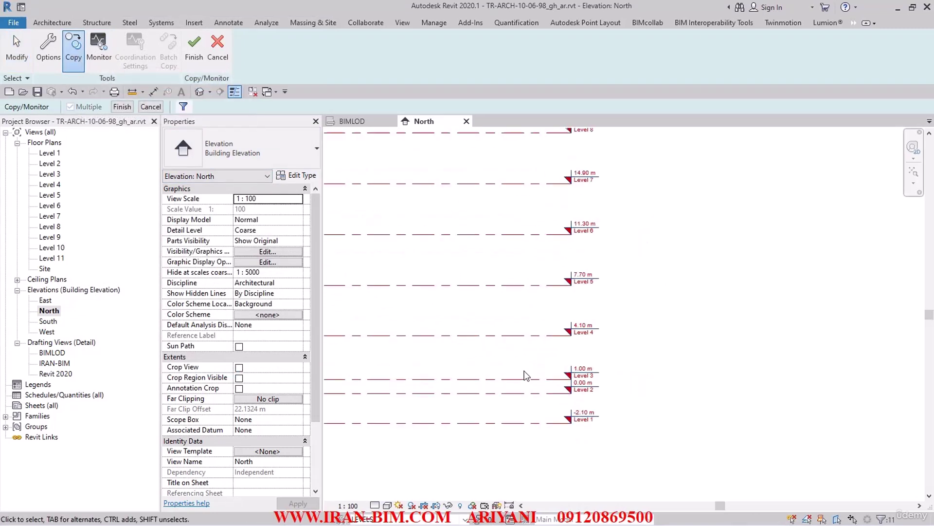
click(559, 400)
scroll(528, 336, down, 2)
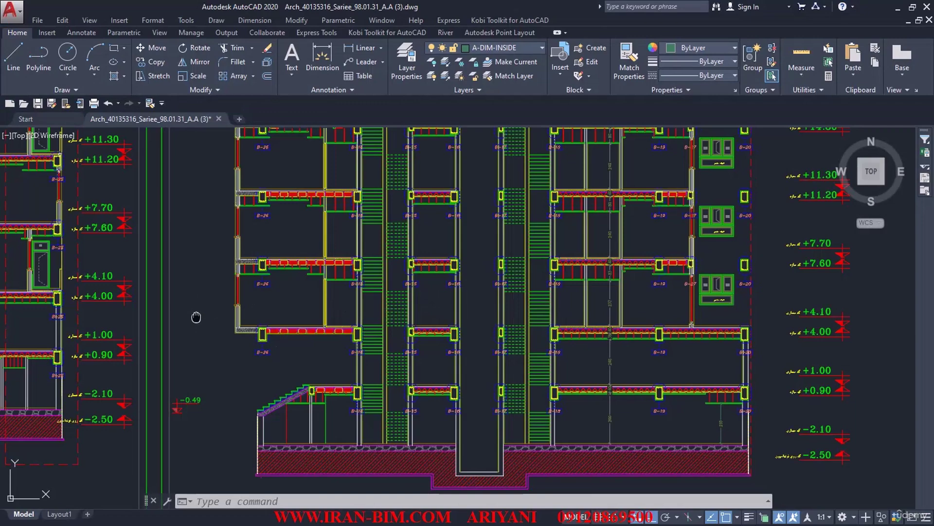
Switch to the AutoCAD section drawing and examine the -2.10 and -2.50 level marks with Quick measure.
middle_drag(196, 317, 378, 312)
scroll(317, 380, up, 3)
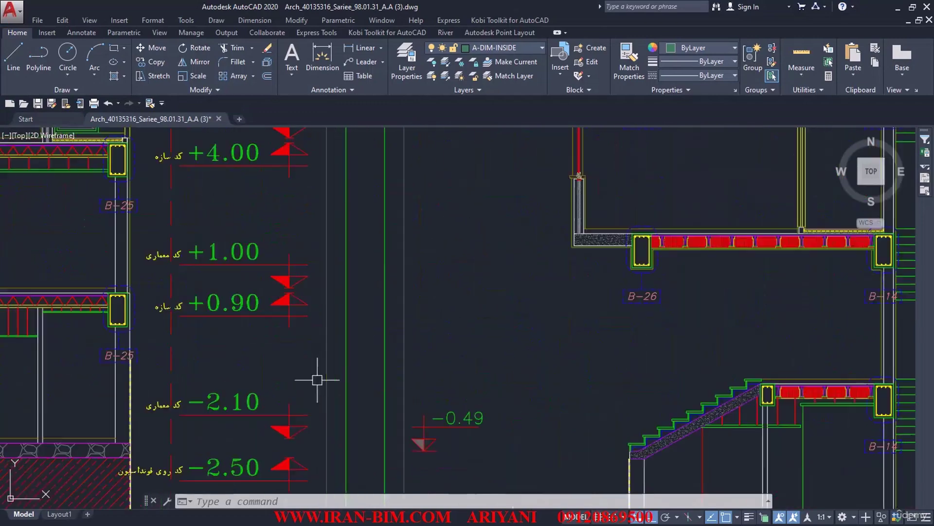
middle_drag(299, 423, 376, 324)
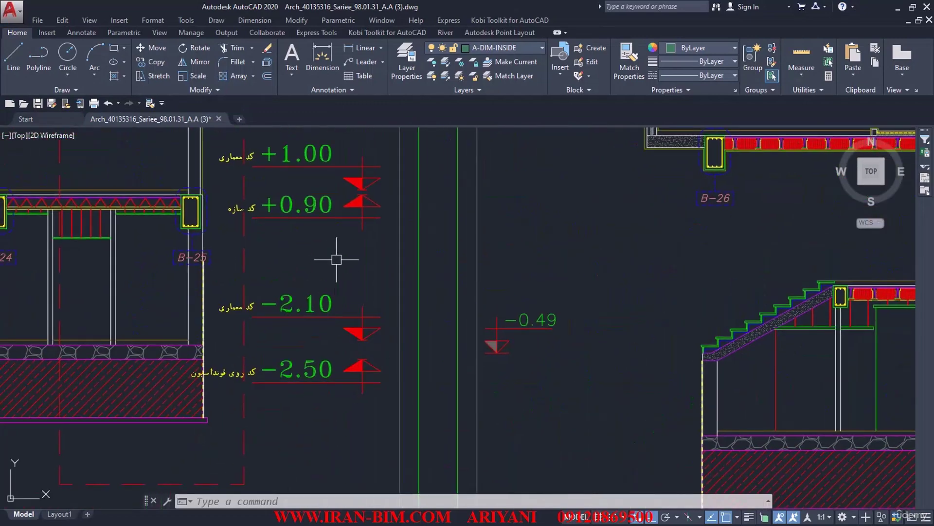
click(801, 72)
click(801, 94)
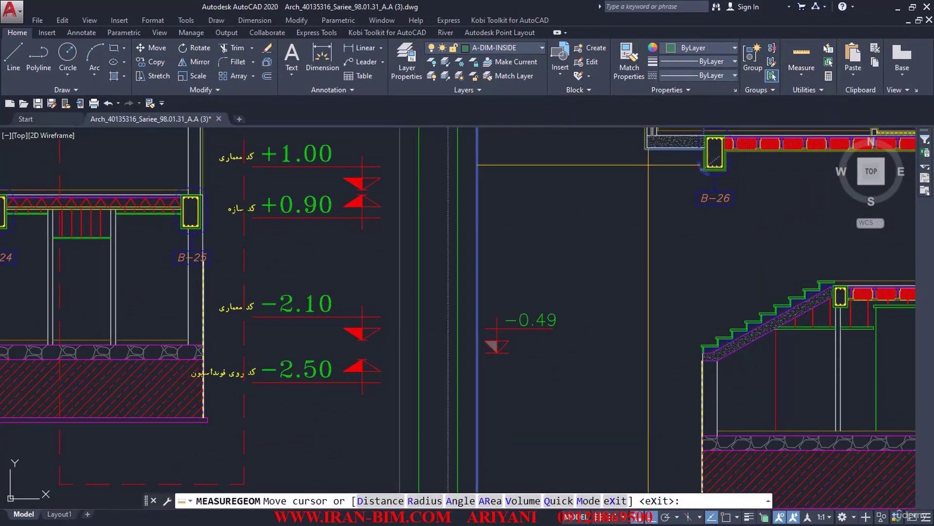
scroll(373, 342, up, 4)
click(790, 78)
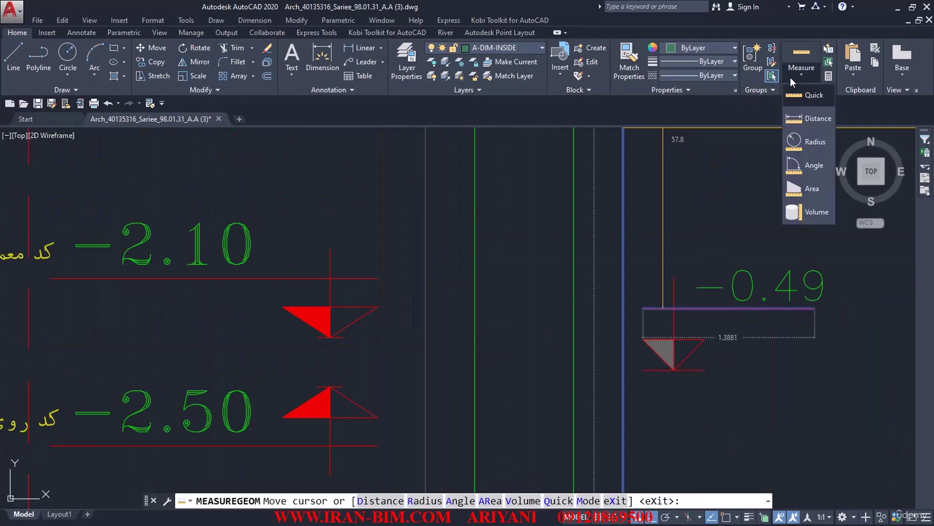
click(796, 100)
Measure the distance between the tips of the -2.50 and -2.10 level marks.
click(801, 75)
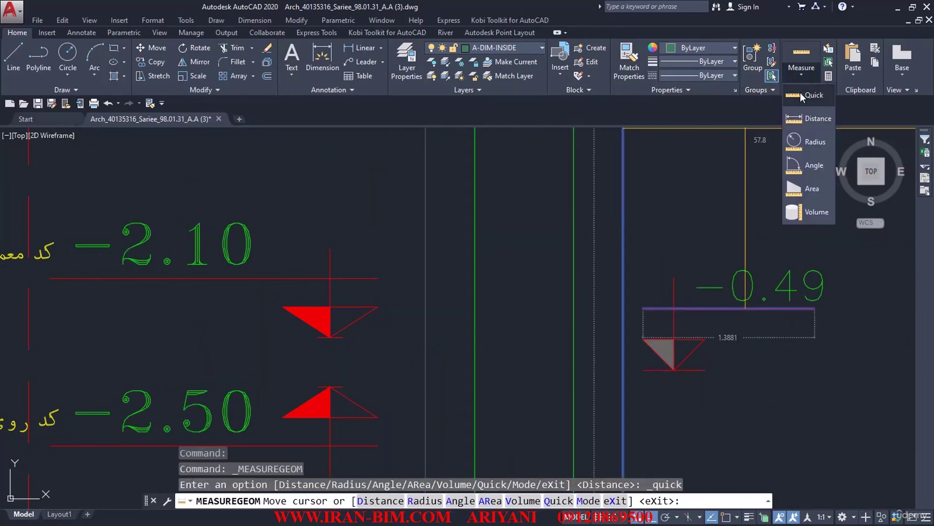
click(800, 128)
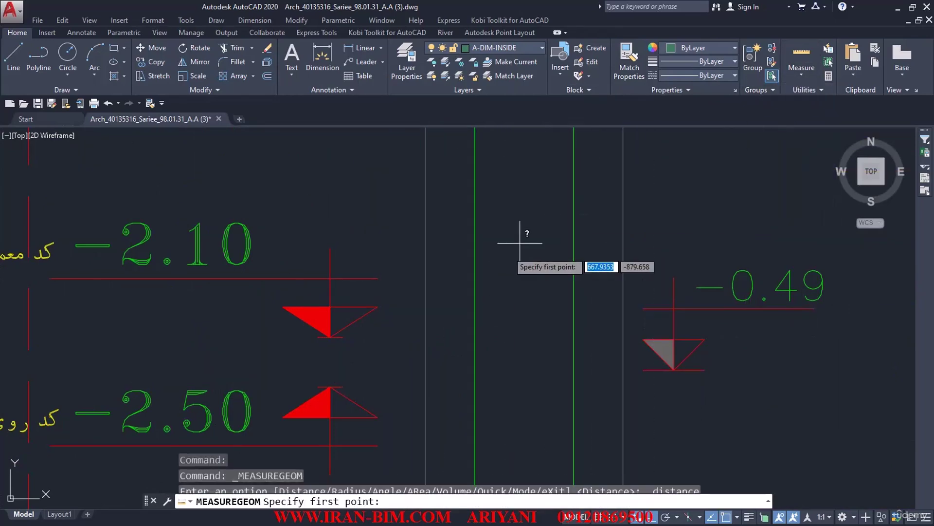
click(330, 387)
click(331, 336)
Measure the distance between the tips of the +0.90 and +1.00 level marks and exit the measuring command.
text(D)
key(Return)
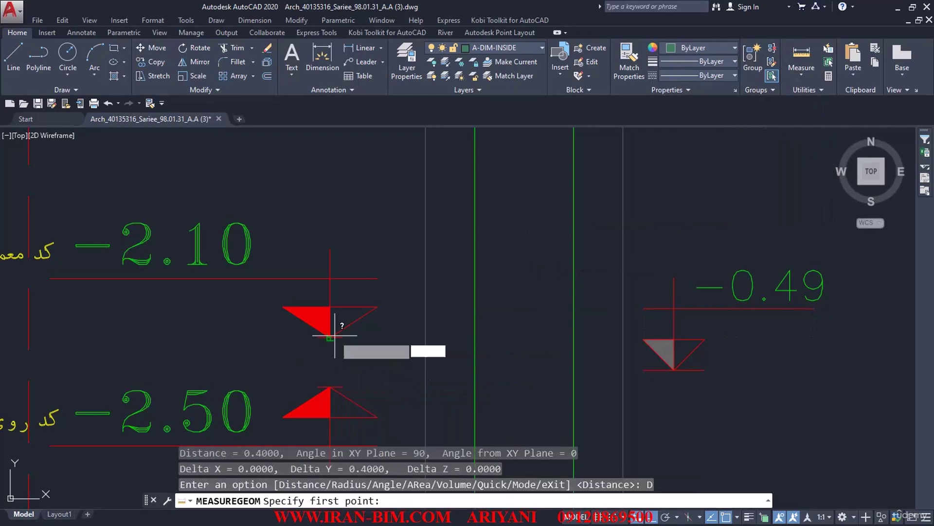
scroll(336, 292, down, 3)
scroll(333, 219, up, 8)
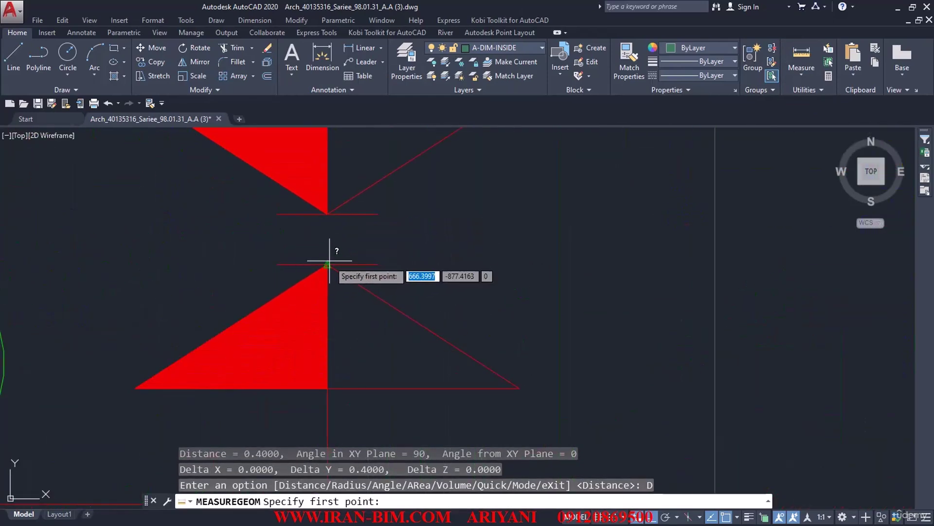
click(328, 264)
click(328, 214)
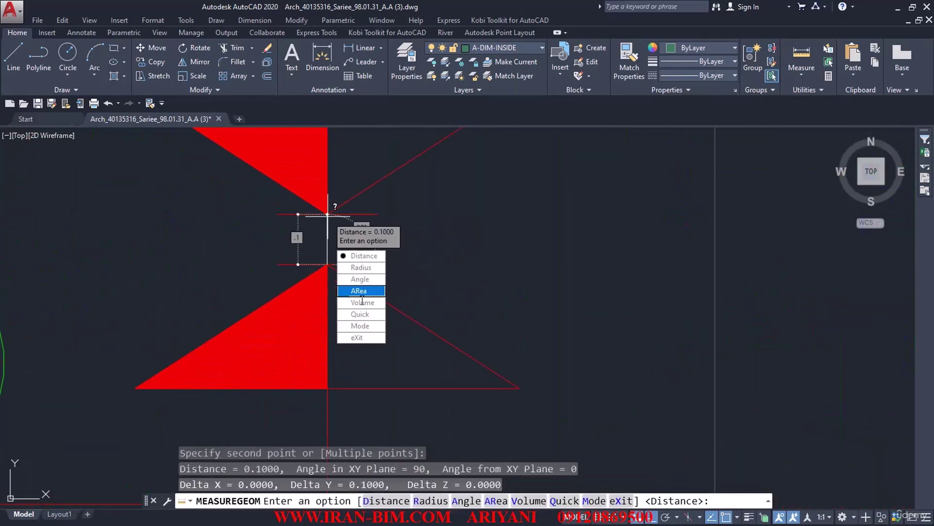
text(x)
key(Return)
scroll(302, 150, down, 2)
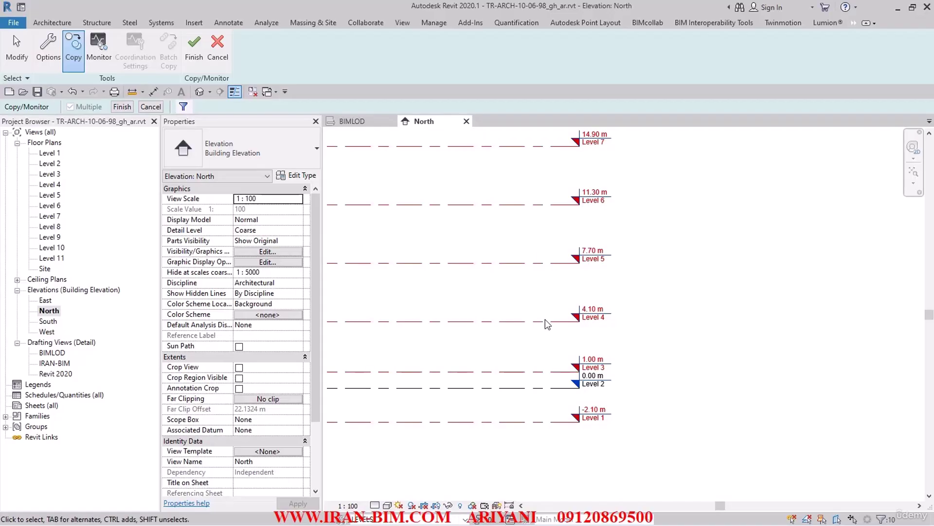
Complete the multiple copy of the selected levels and finish the Copy/Monitor session.
click(127, 107)
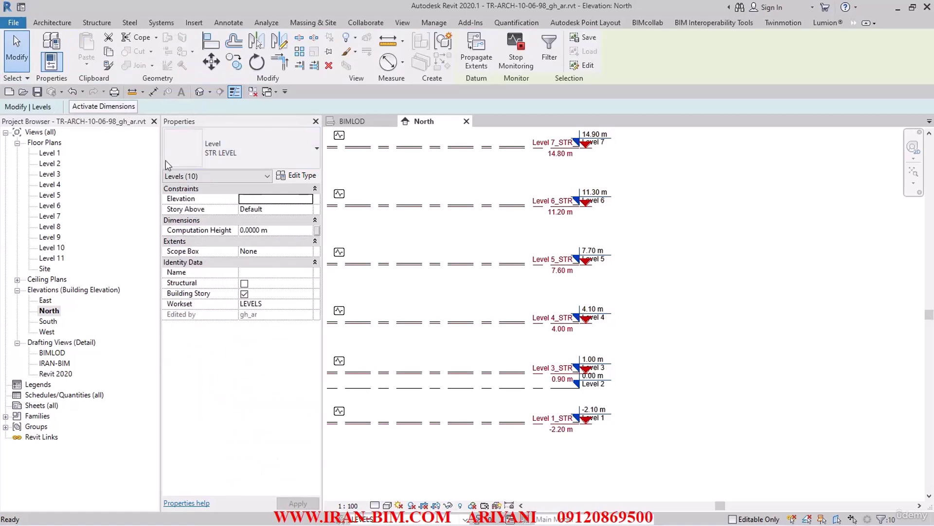
click(855, 23)
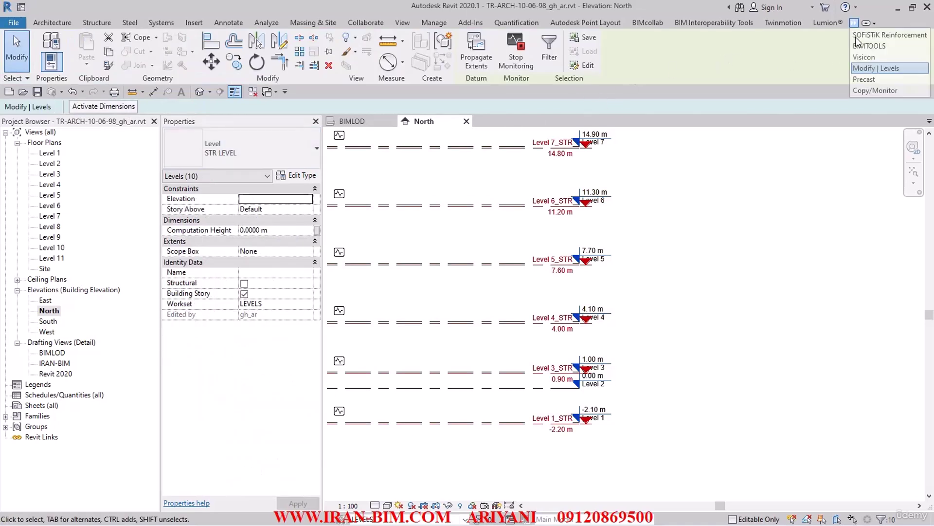
click(866, 90)
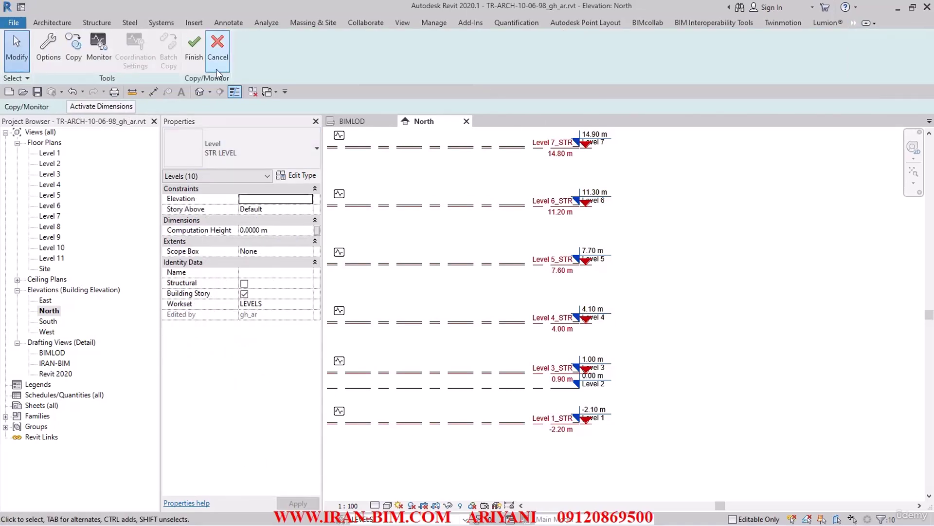
click(194, 48)
Add an elbow to the Level 8_STR head so its label sits clear below the Level 8 label.
scroll(623, 248, down, 2)
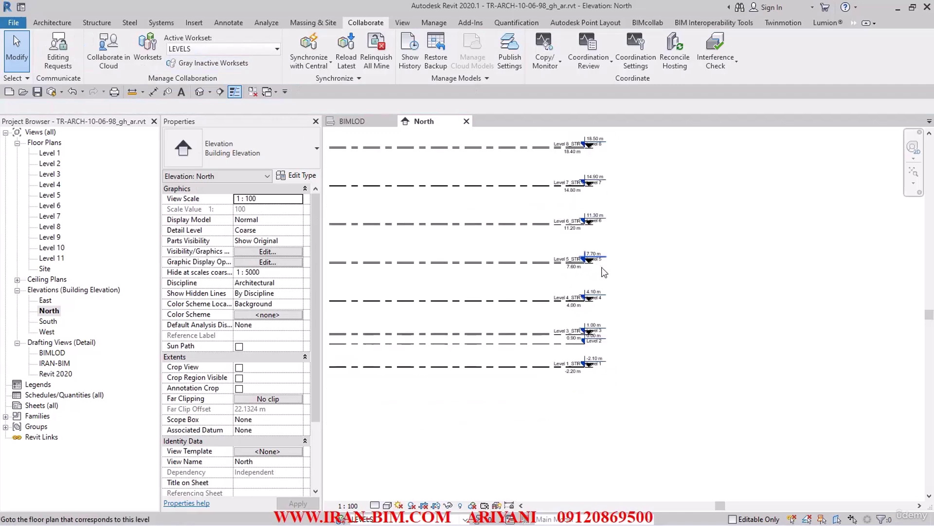
scroll(626, 245, up, 5)
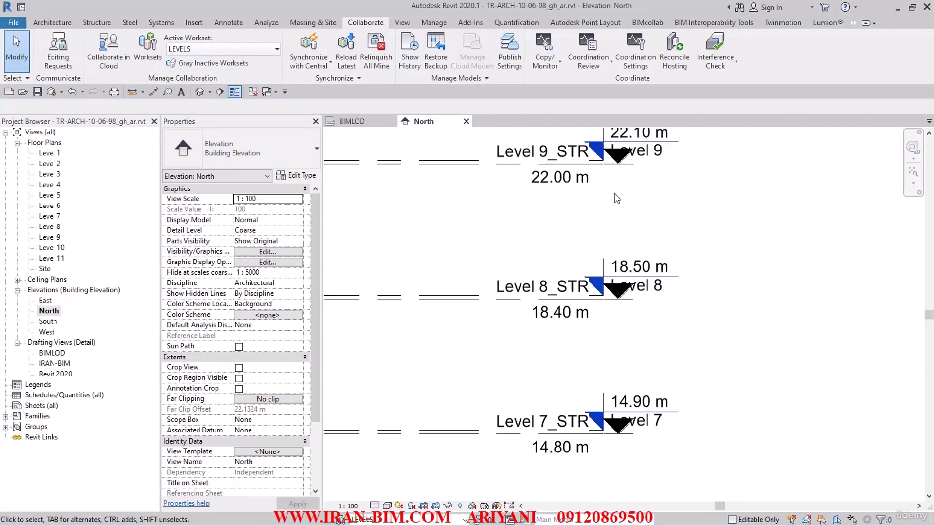
scroll(594, 173, down, 2)
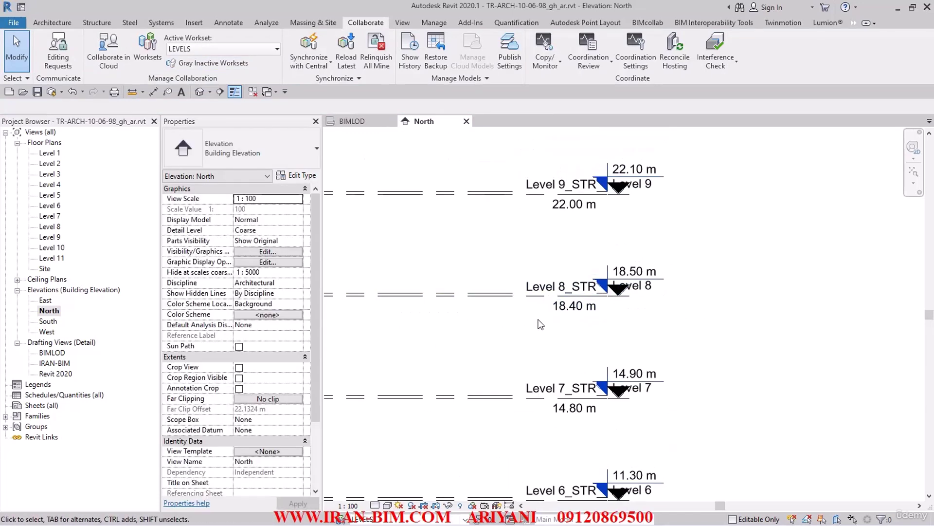
click(591, 301)
key(Escape)
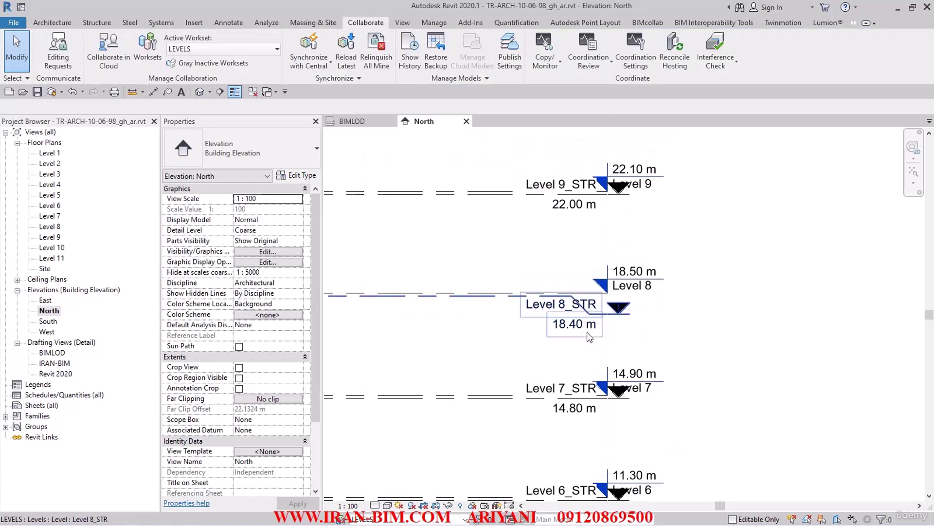
scroll(587, 291, up, 3)
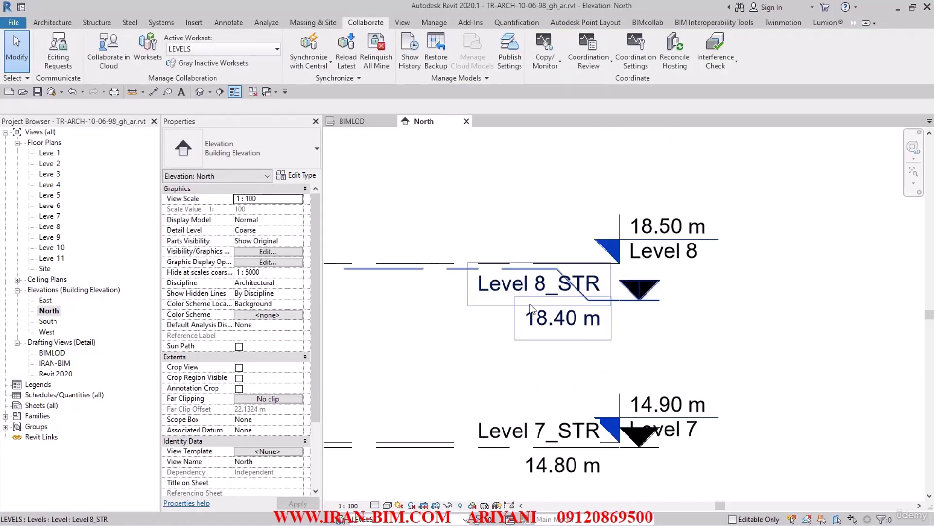
Look over the copied structural levels in the North elevation and select the lowest one, Level 1_STR.
scroll(607, 294, down, 4)
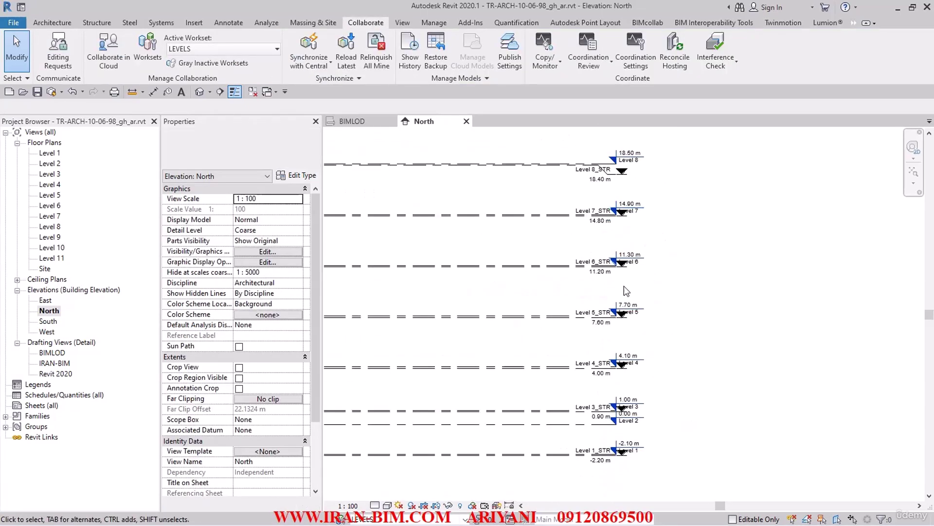
middle_drag(624, 287, 656, 385)
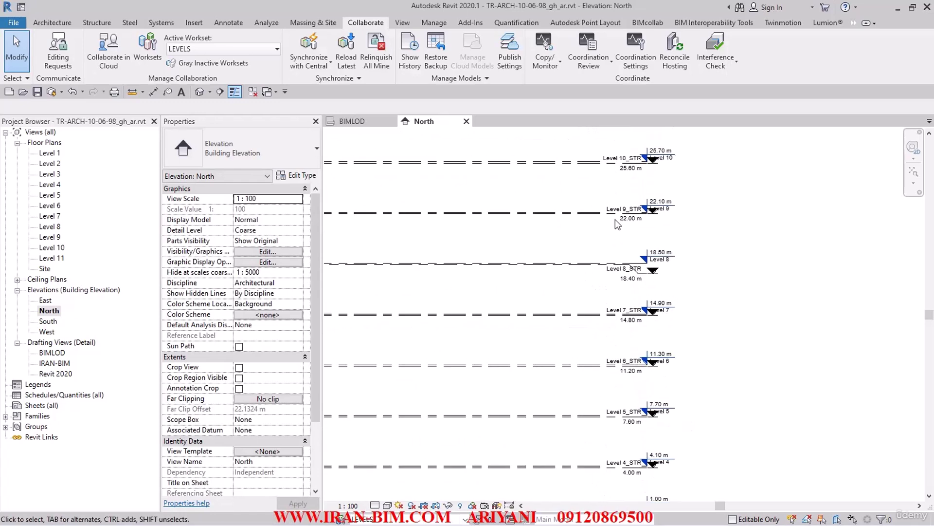
scroll(592, 284, down, 2)
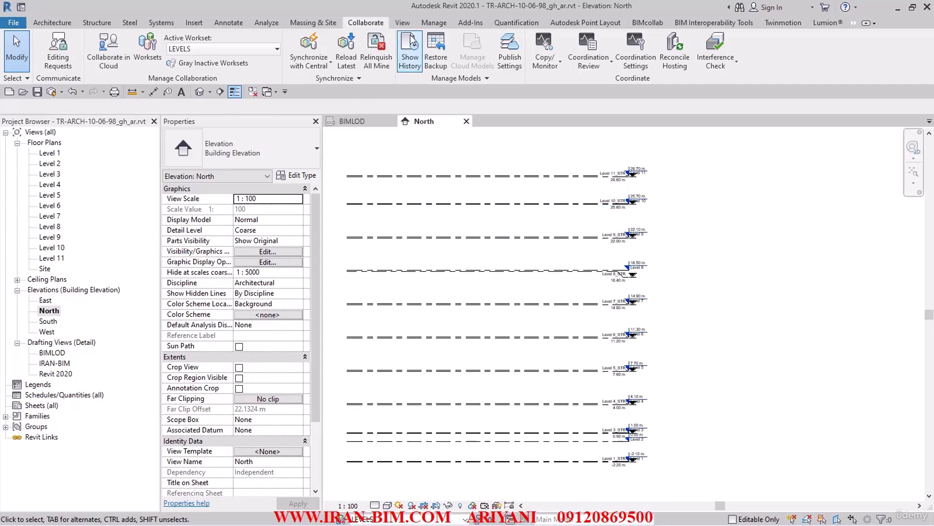
middle_drag(554, 462, 533, 348)
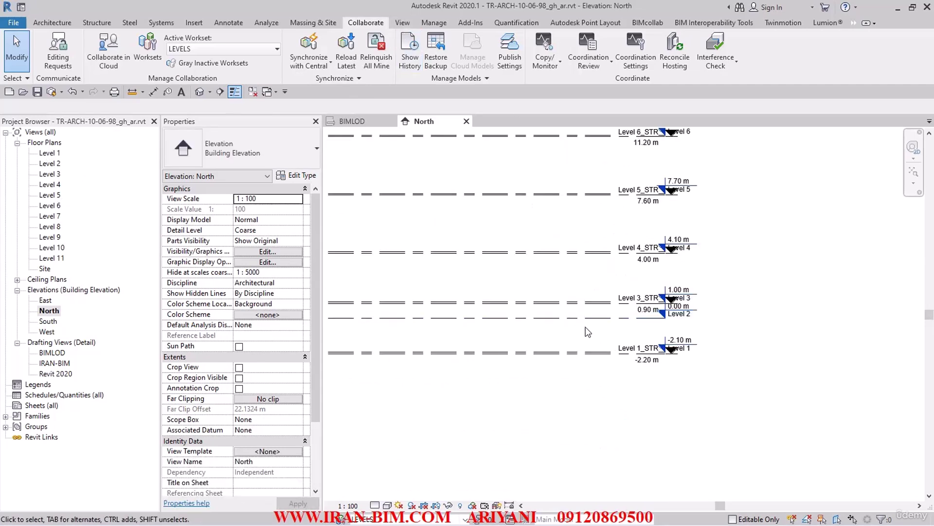
scroll(591, 329, up, 4)
click(604, 360)
click(604, 360)
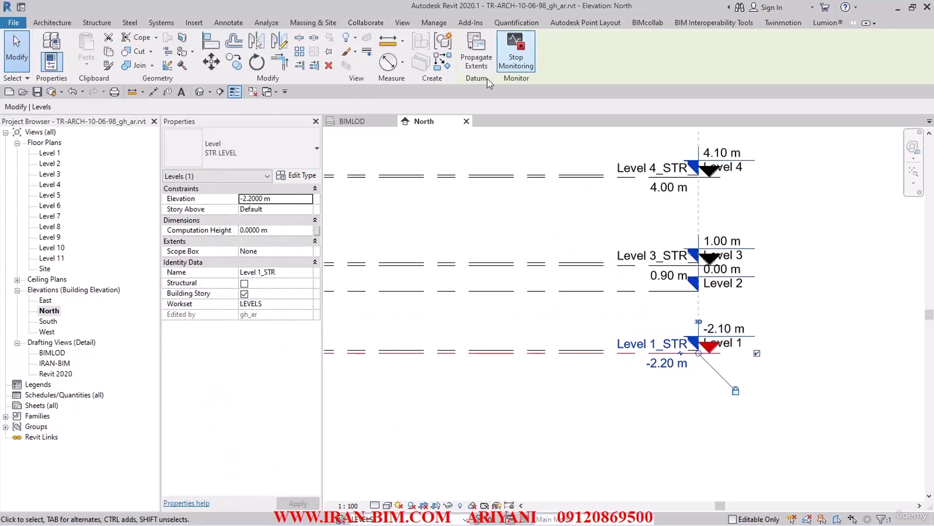
Switch to the AutoCAD section drawing, check the top-of-foundation level mark below the -2.10 mark, and return to Revit.
key(alt+Tab)
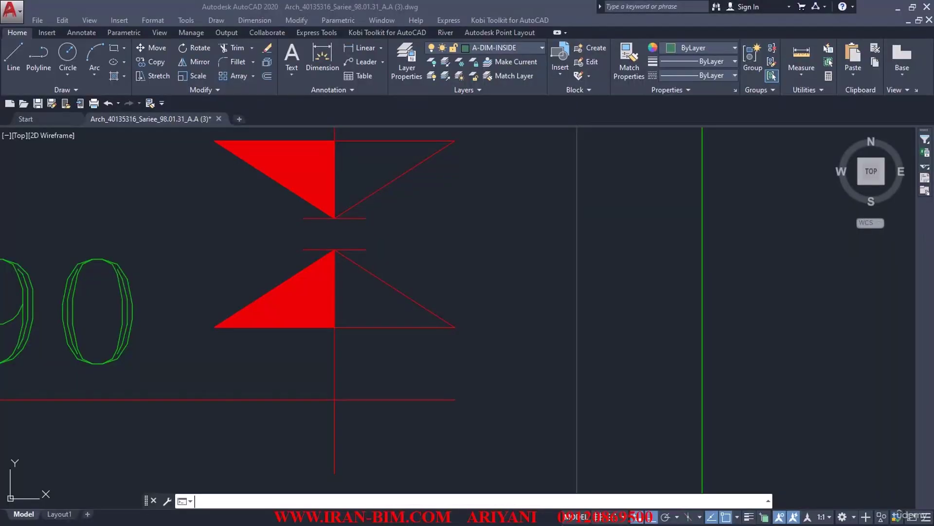
scroll(382, 273, down, 4)
scroll(418, 281, down, 4)
scroll(384, 369, up, 4)
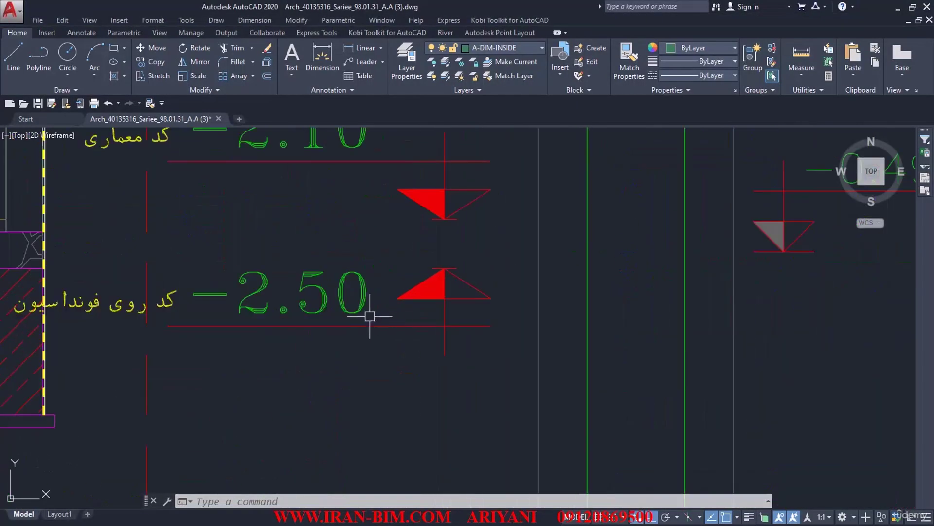
key(alt+Tab)
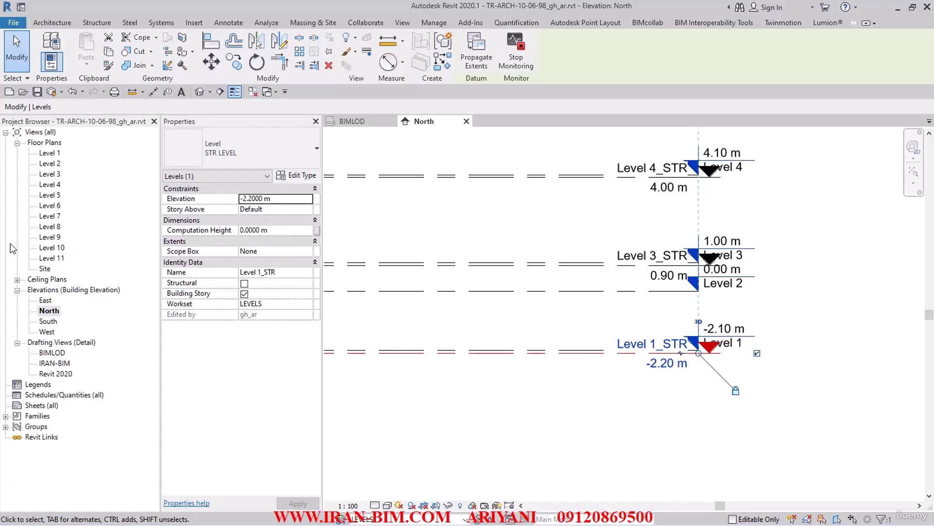
Set the elevation of Level 1_STR to -2.50 m and clear the selection.
scroll(632, 354, up, 2)
scroll(630, 349, up, 1)
click(635, 318)
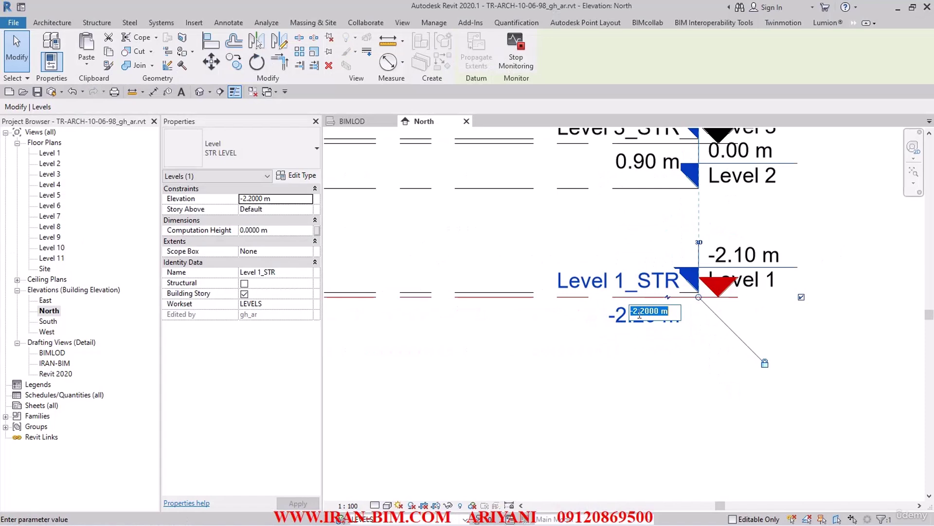
drag(640, 311, 669, 310)
text(5)
key(Return)
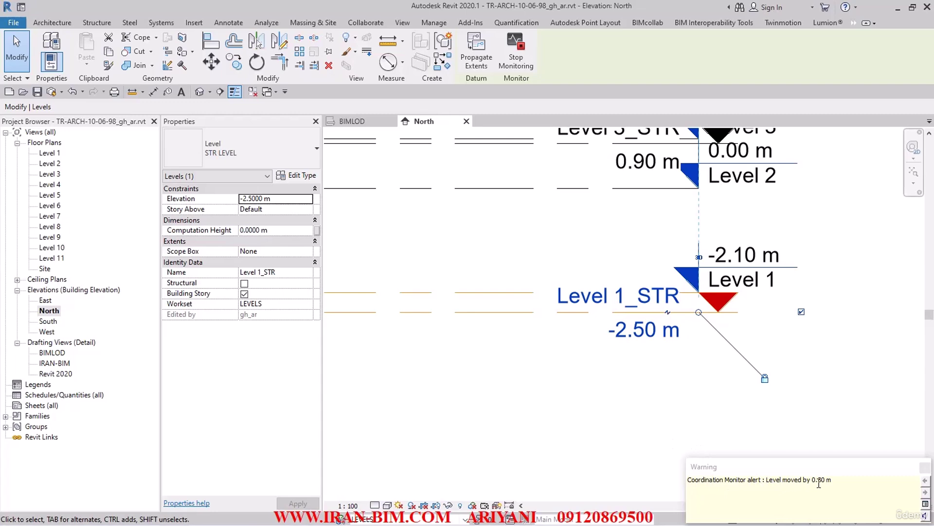
click(621, 411)
Run Coordination Review on the current project and apply Accept difference to the moved Level 1_STR.
scroll(628, 366, down, 1)
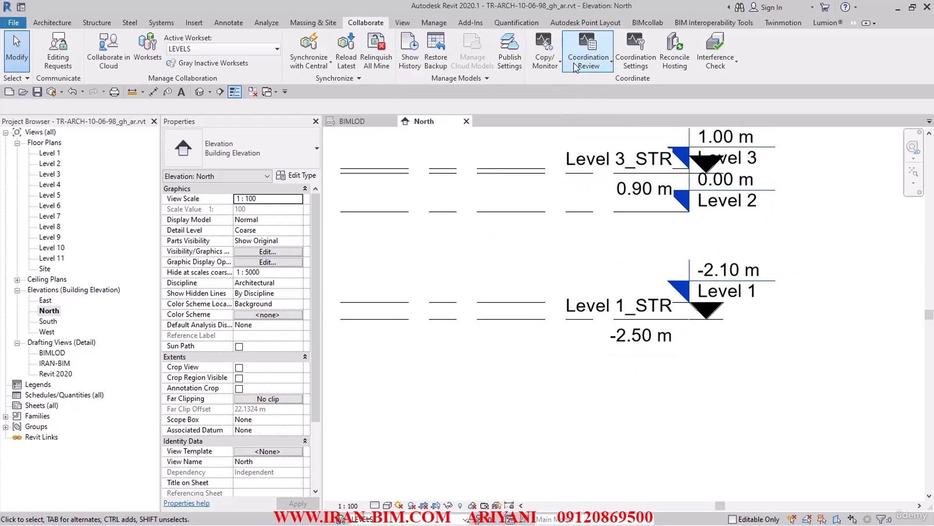
click(603, 66)
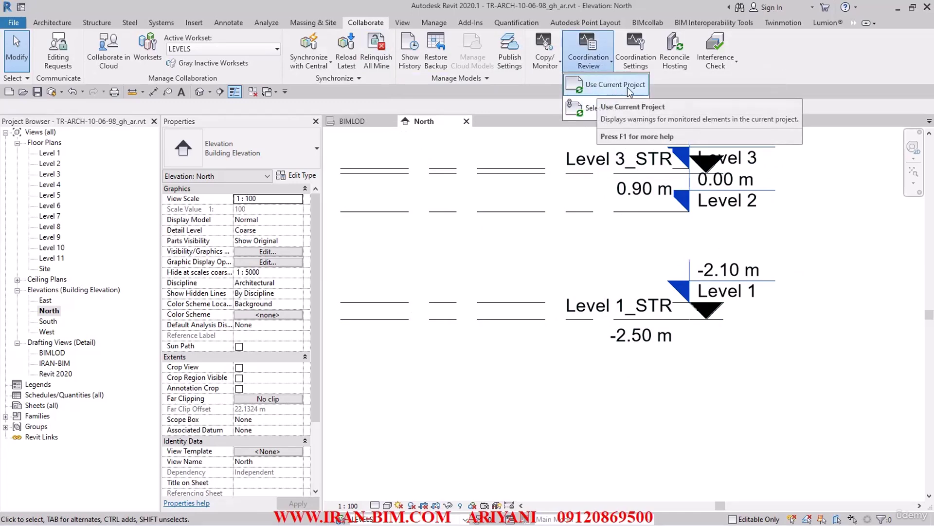
click(629, 87)
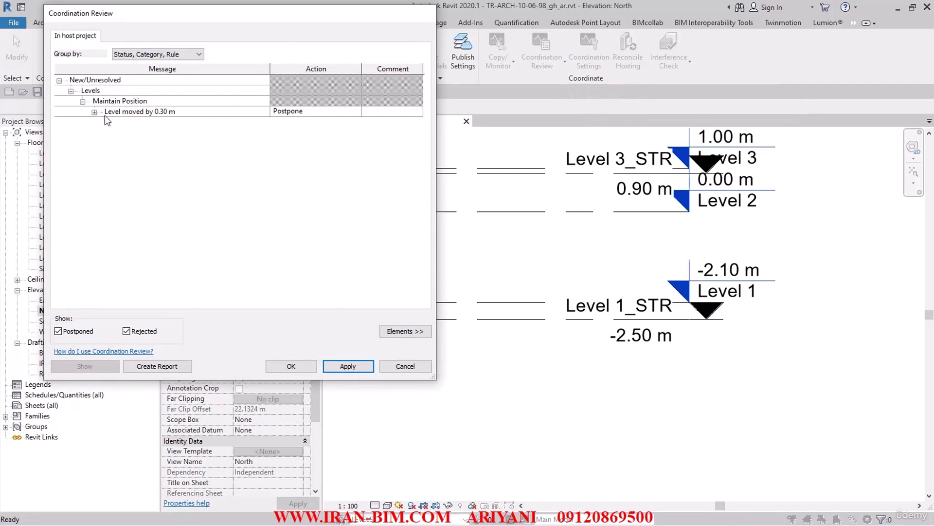
click(342, 111)
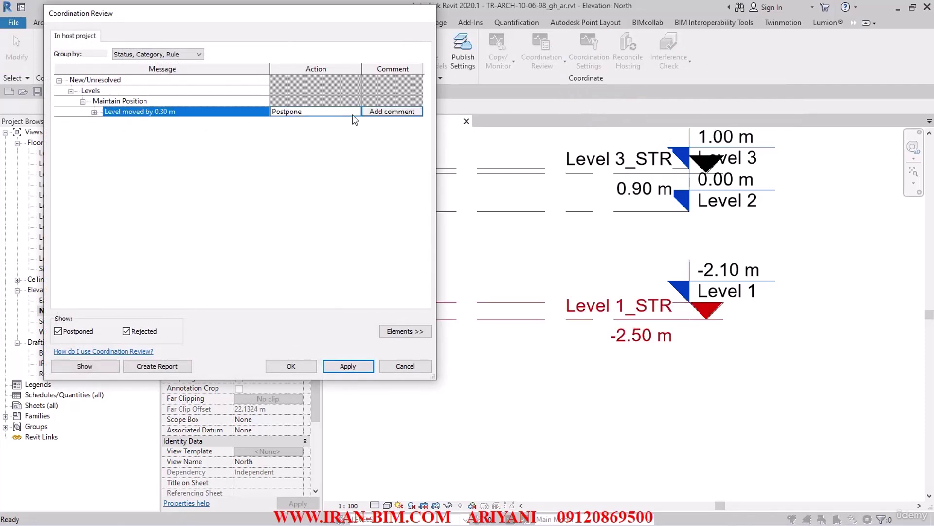
click(355, 115)
click(356, 112)
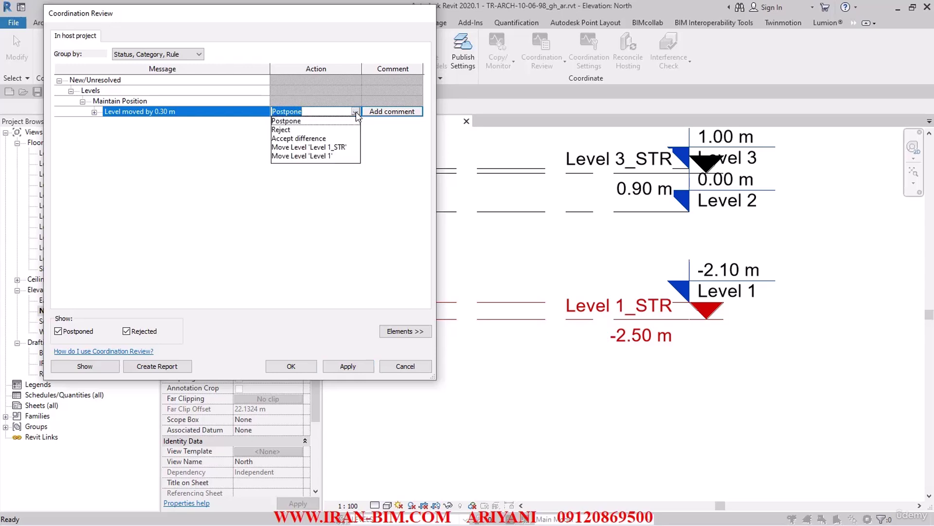
click(301, 138)
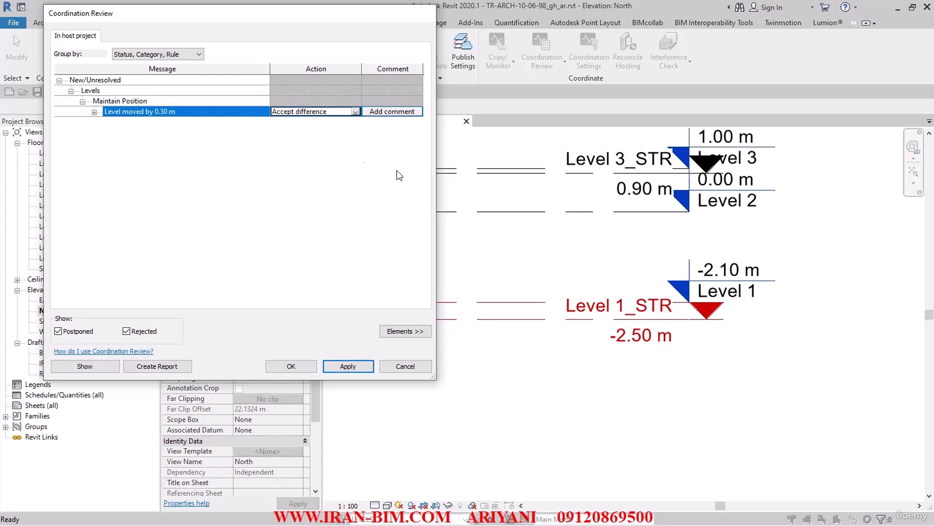
click(352, 370)
click(291, 366)
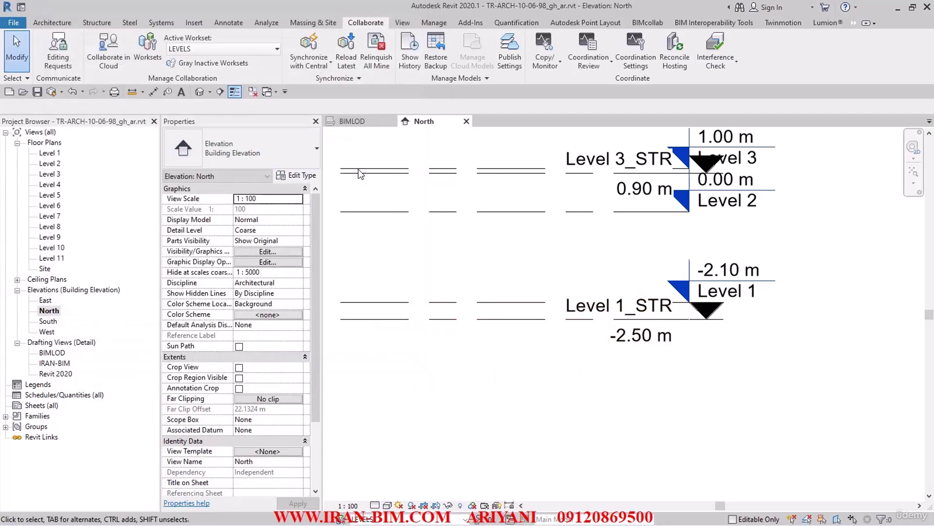
Save the project and check the properties of Level 1_STR.
click(36, 93)
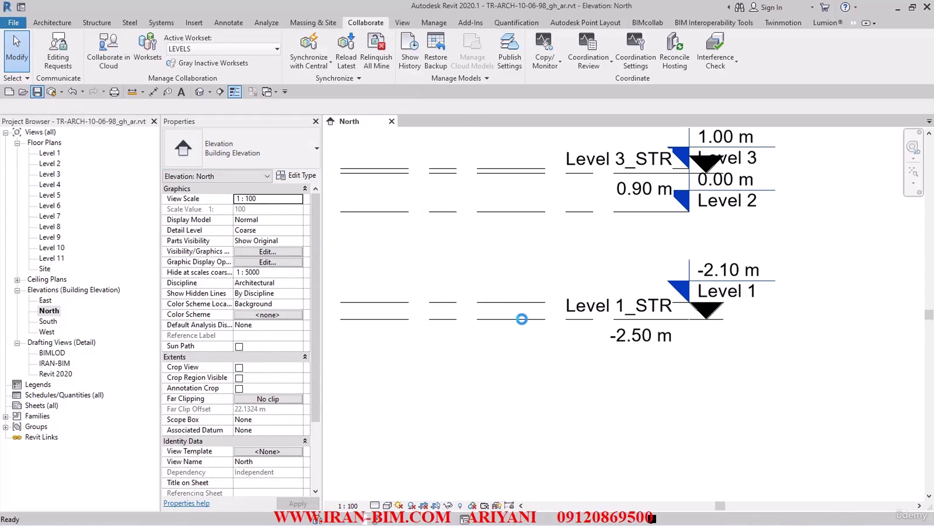
click(522, 319)
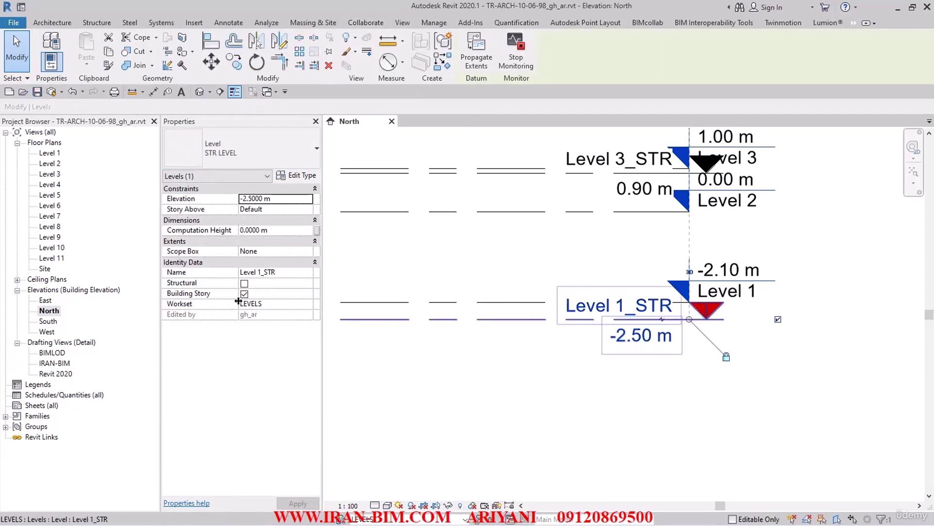
key(Escape)
scroll(606, 318, down, 3)
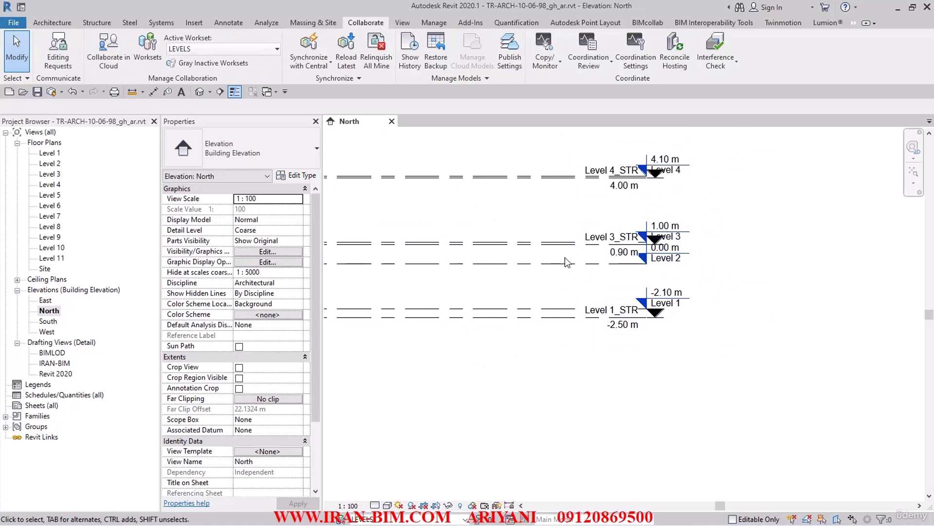
scroll(567, 263, down, 3)
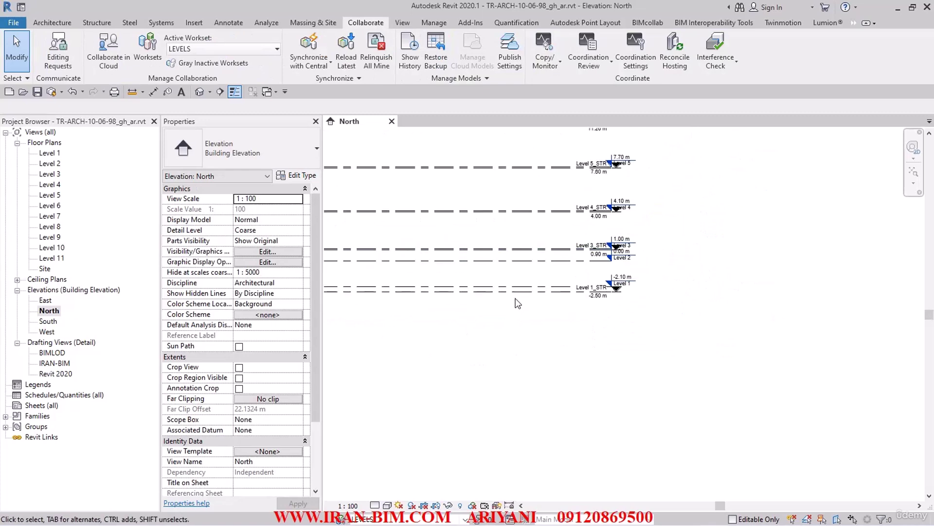
Start a new set of structural plans and select Level 1_STR and Level 3_STR through Level 11_STR as their levels.
click(402, 22)
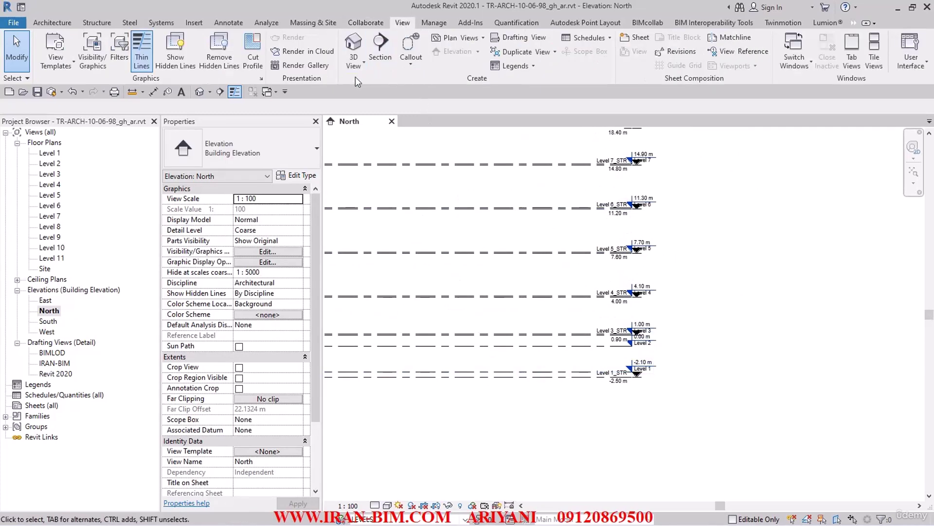
click(484, 38)
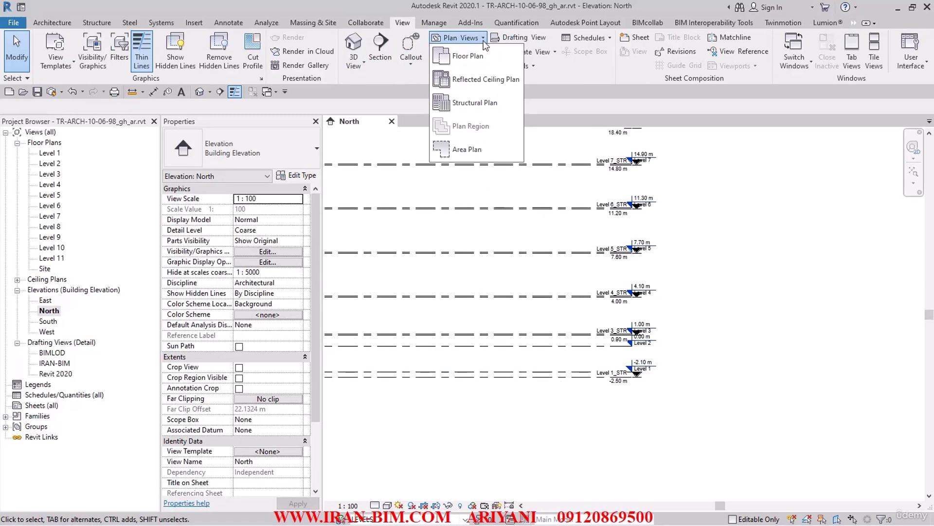
click(480, 102)
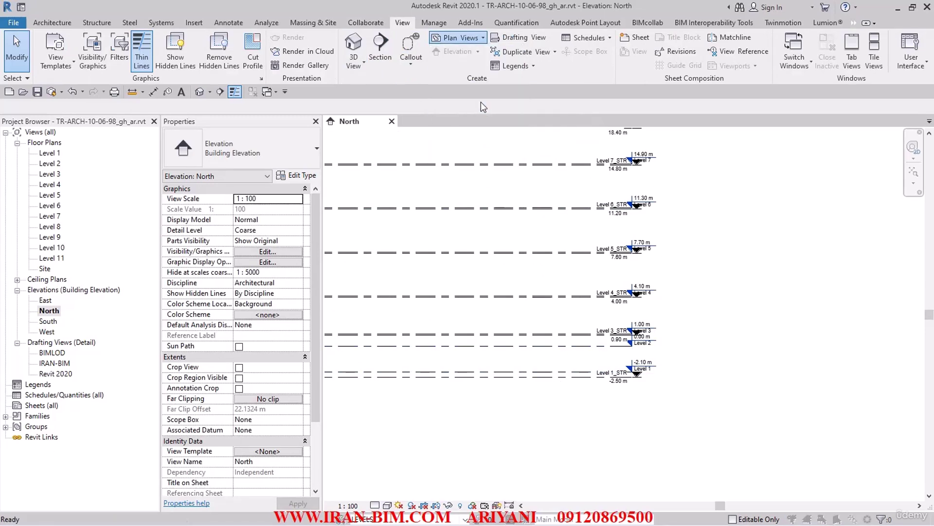
click(398, 173)
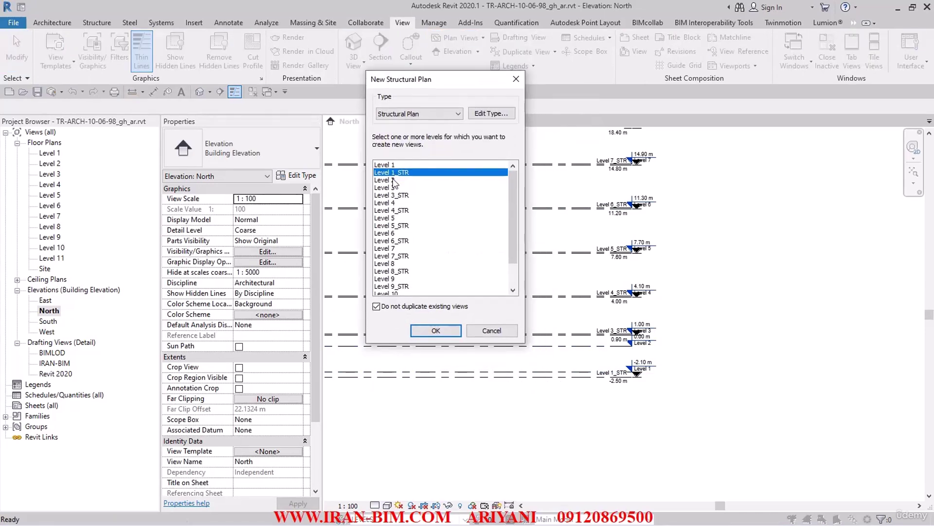
ctrl+click(403, 195)
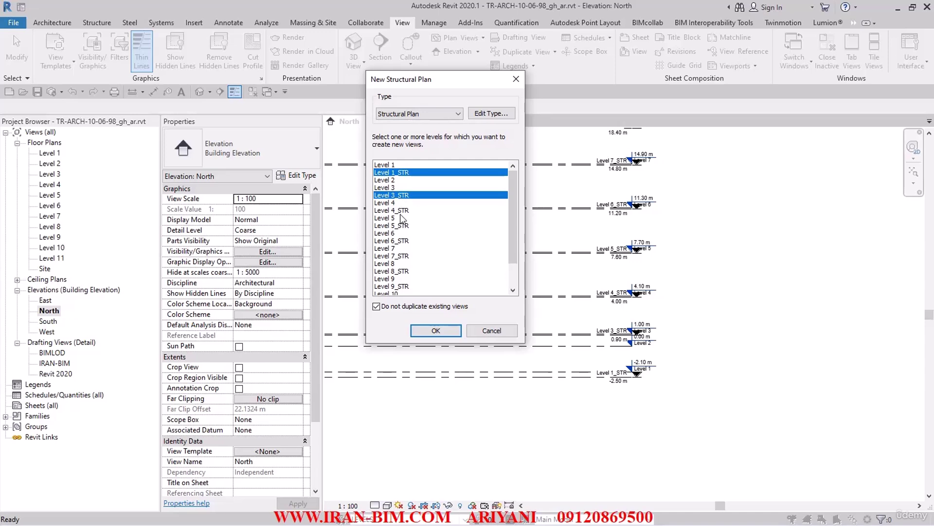
ctrl+click(404, 211)
ctrl+click(407, 226)
ctrl+click(408, 241)
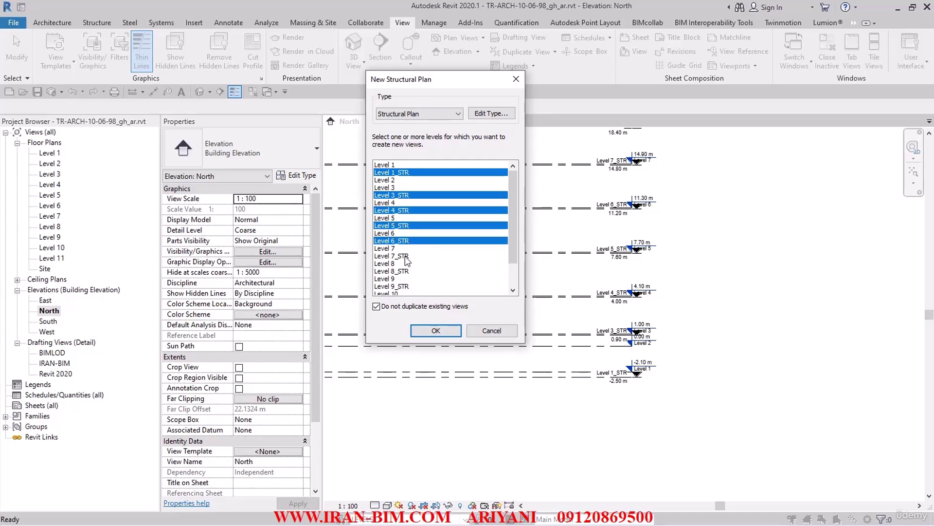
ctrl+click(407, 256)
ctrl+click(407, 272)
ctrl+click(405, 286)
scroll(441, 294, down, 1)
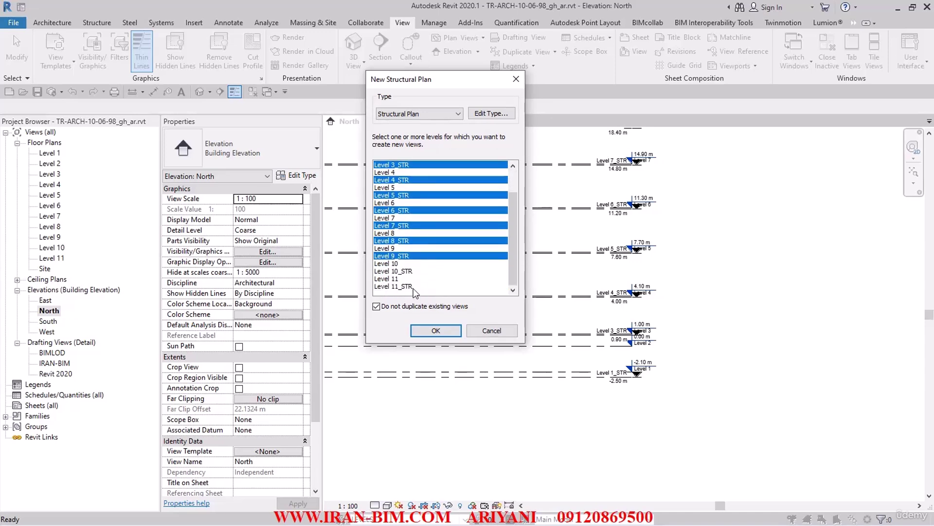
ctrl+click(407, 271)
ctrl+click(407, 286)
scroll(408, 270, up, 1)
scroll(434, 183, up, 1)
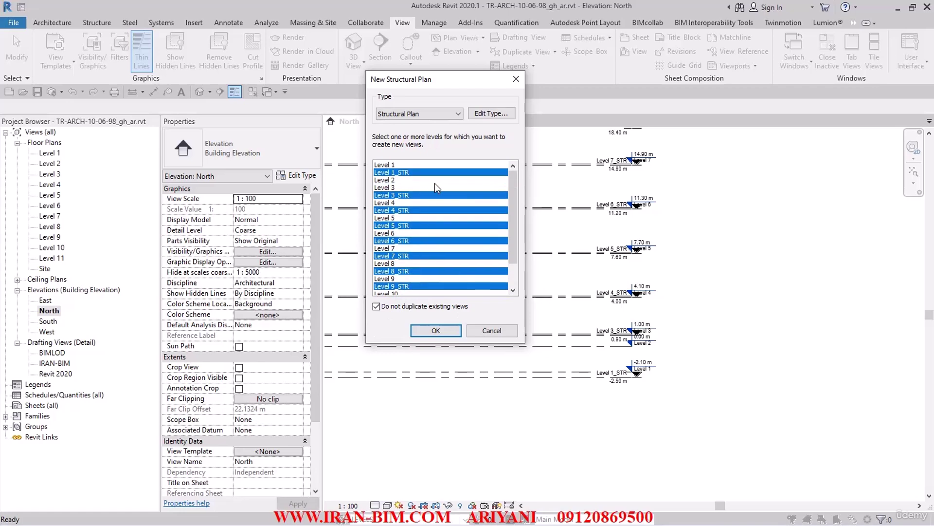
Set the Structural Plan type's callout tag to Callout Head w 3mm Corner Radius.
click(490, 113)
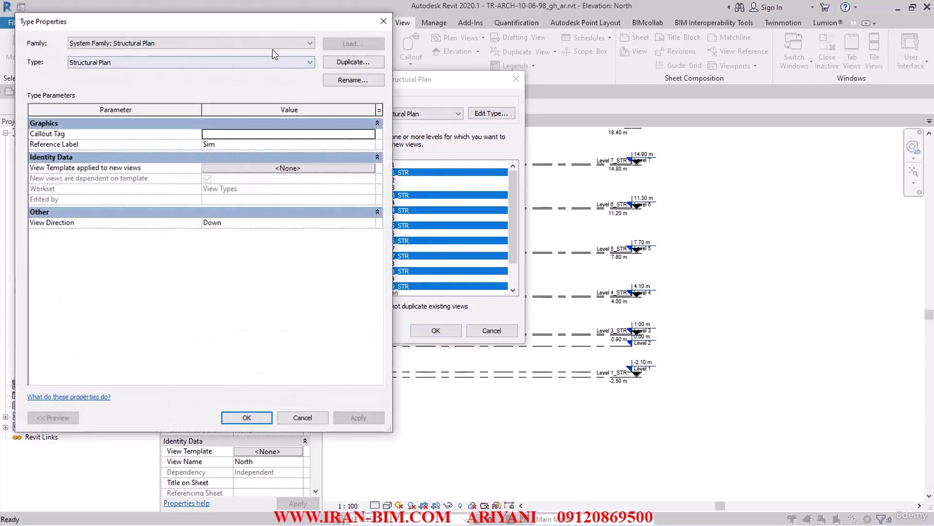
drag(249, 24, 438, 66)
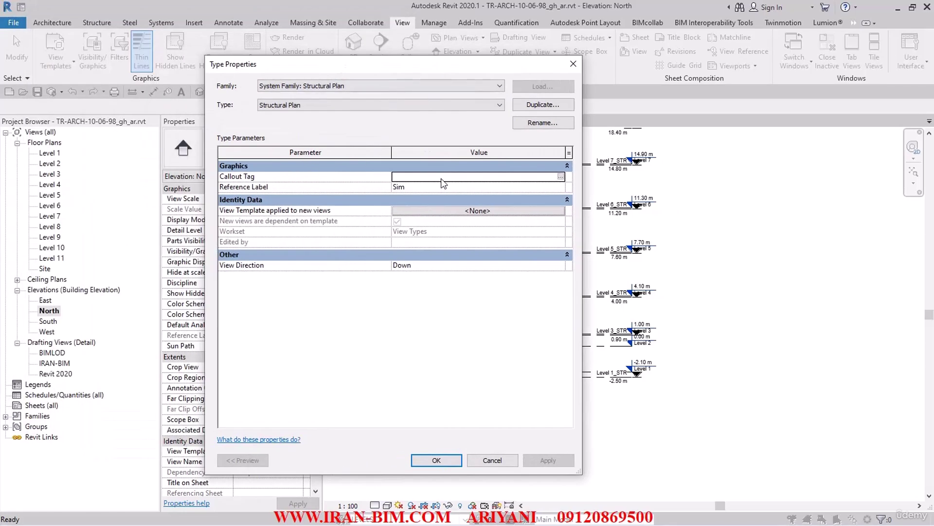
click(561, 176)
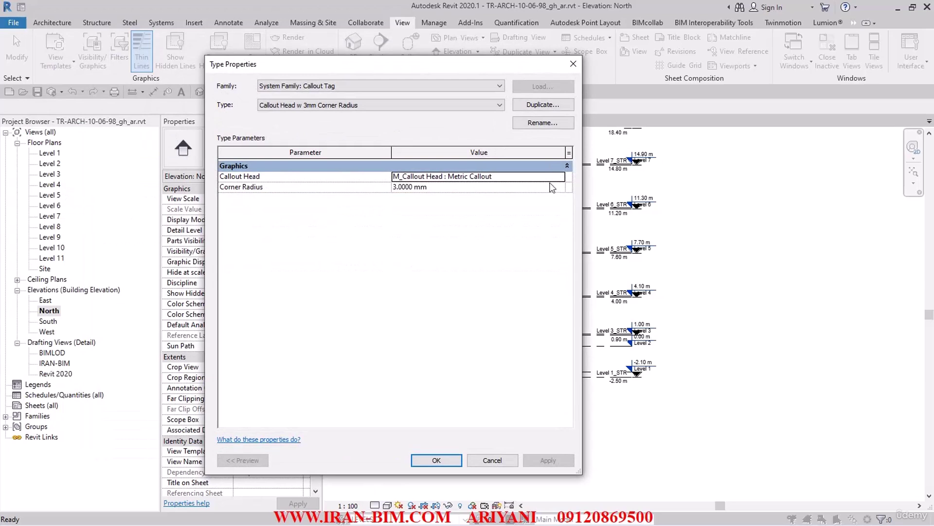
click(413, 105)
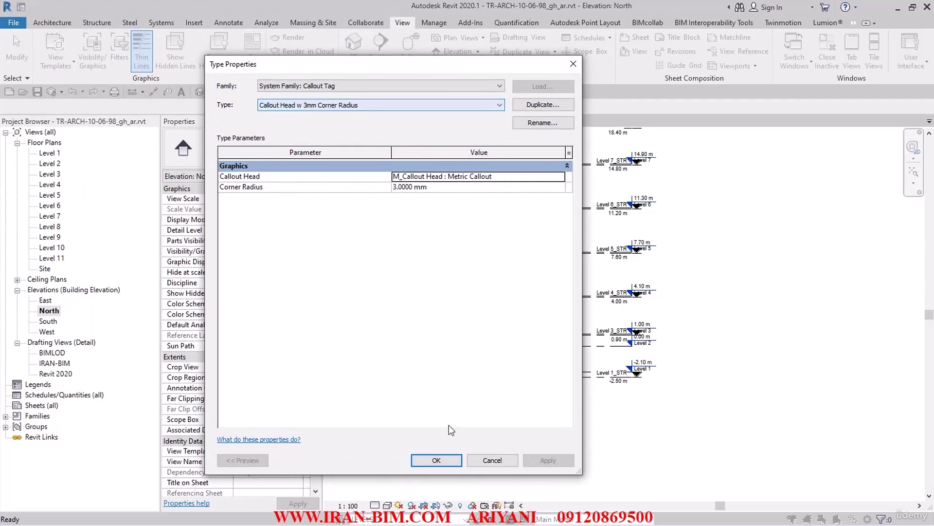
click(436, 460)
Review the type's reference label, view template and view direction options, keep View Direction as Down, and accept the type properties.
click(427, 191)
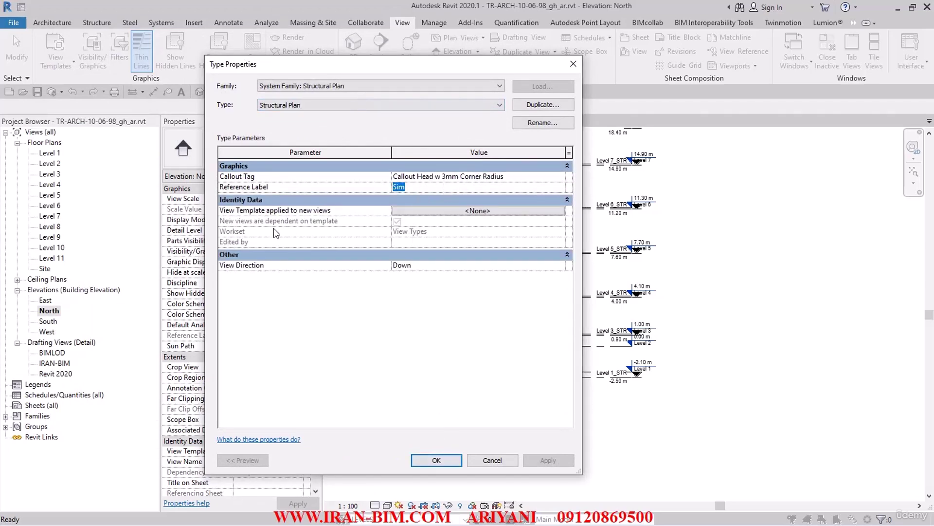
click(457, 212)
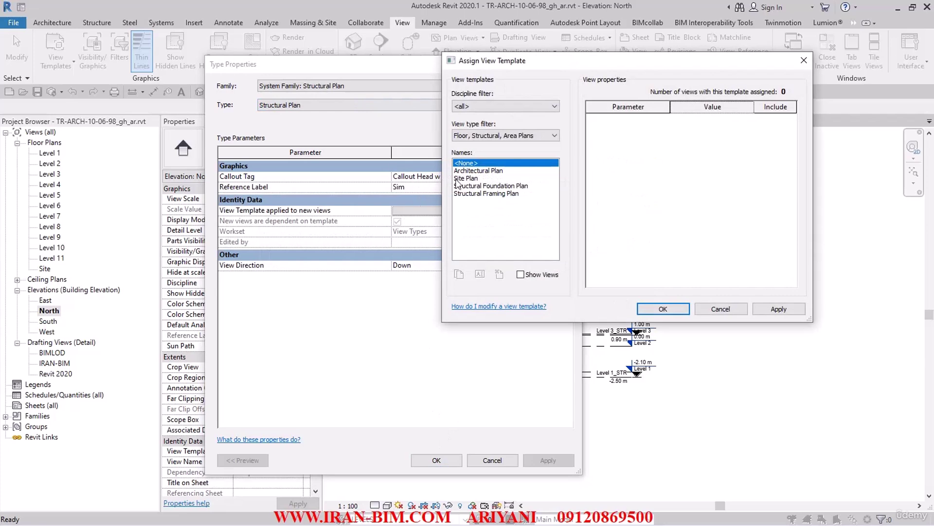
click(721, 309)
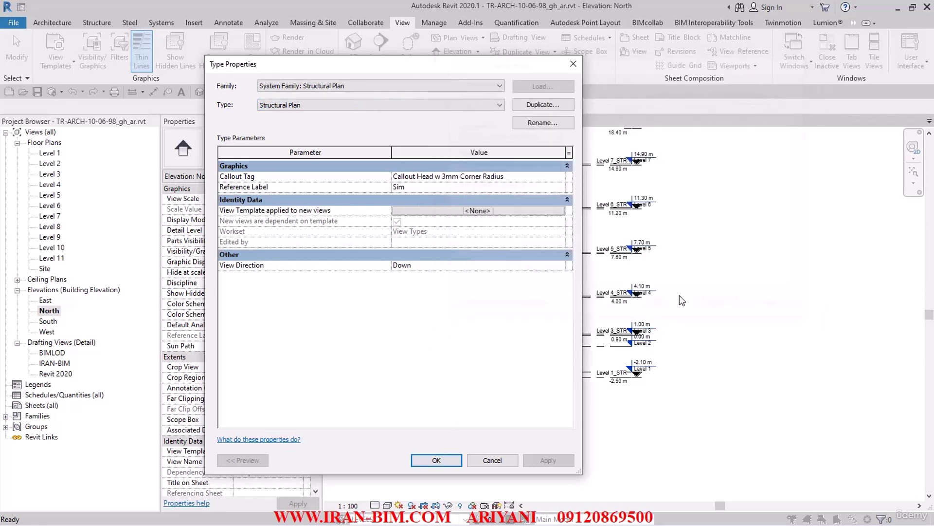
click(431, 268)
click(560, 265)
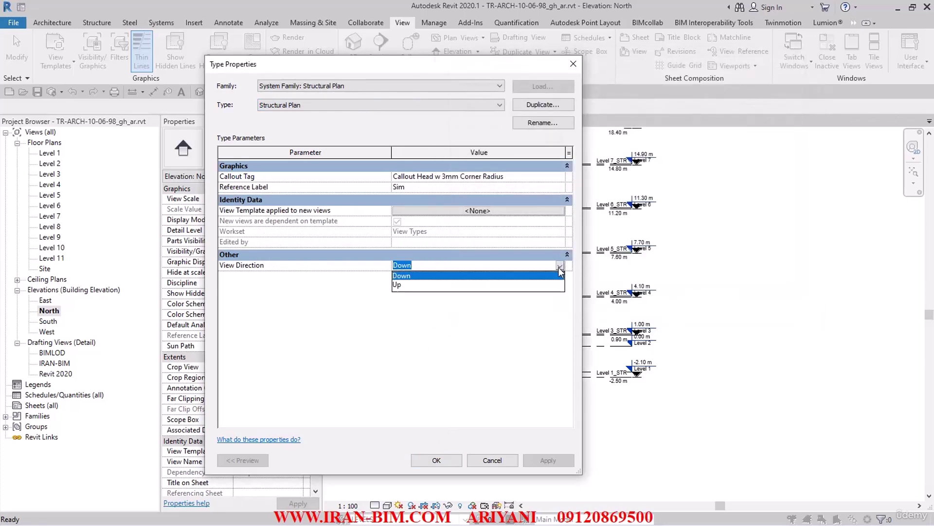
click(560, 267)
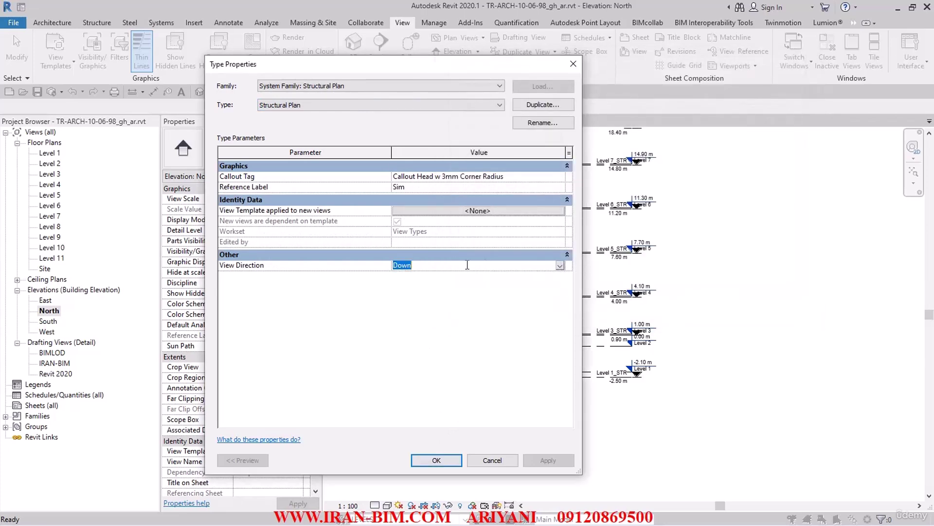
click(436, 459)
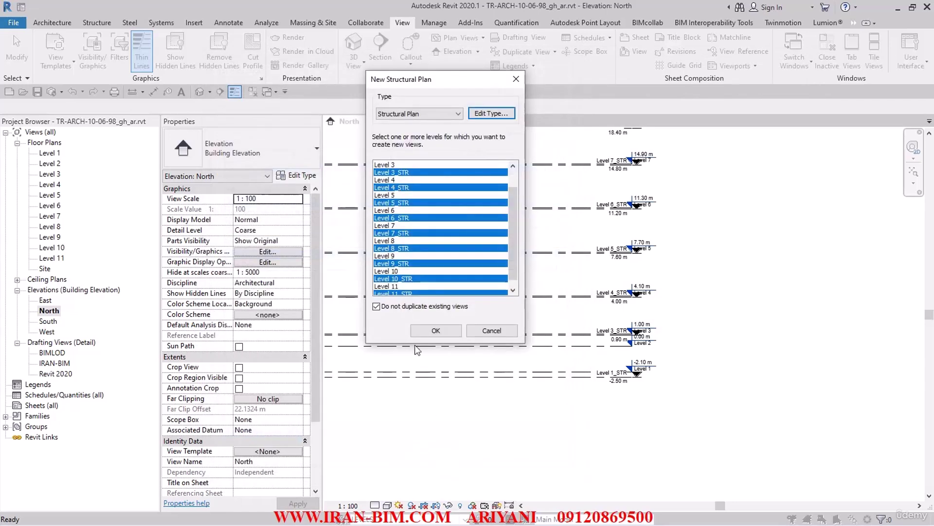
Check the level selection and create the structural plan views without duplicating existing views.
scroll(408, 181, down, 2)
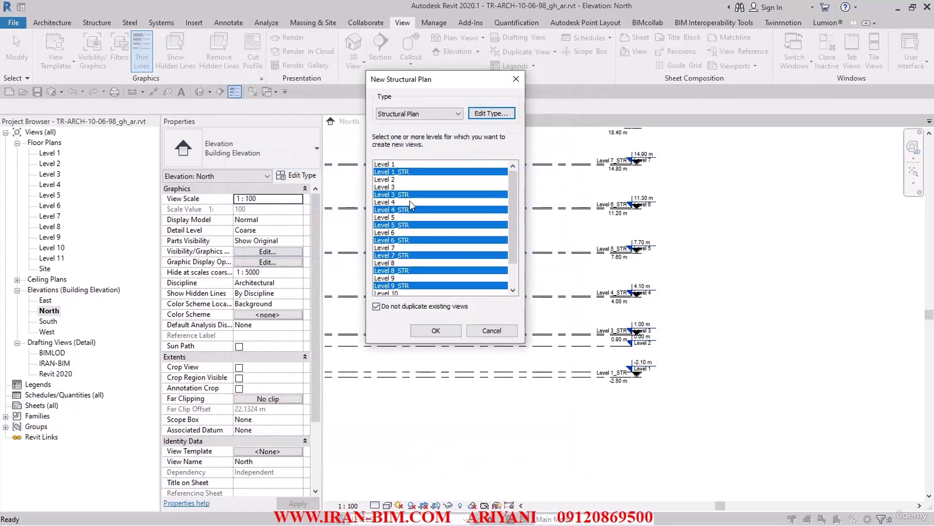
scroll(410, 201, up, 2)
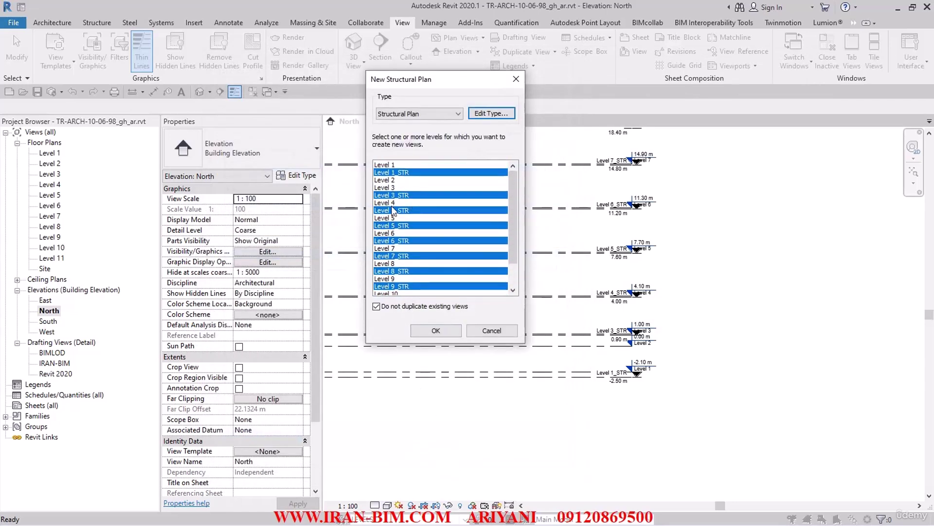
click(410, 329)
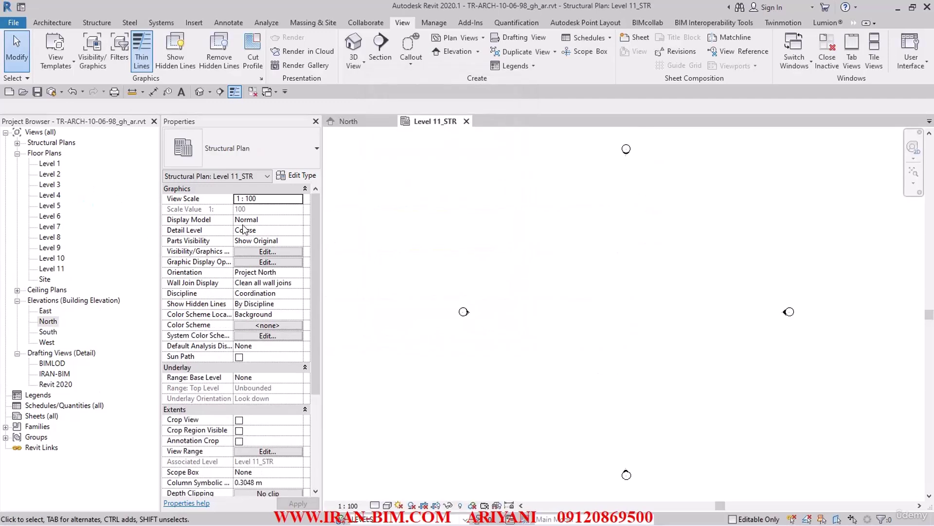
Look at the Level 1_STR structural plan and the Level 1 floor plan, leaving only the floor plan open.
click(17, 144)
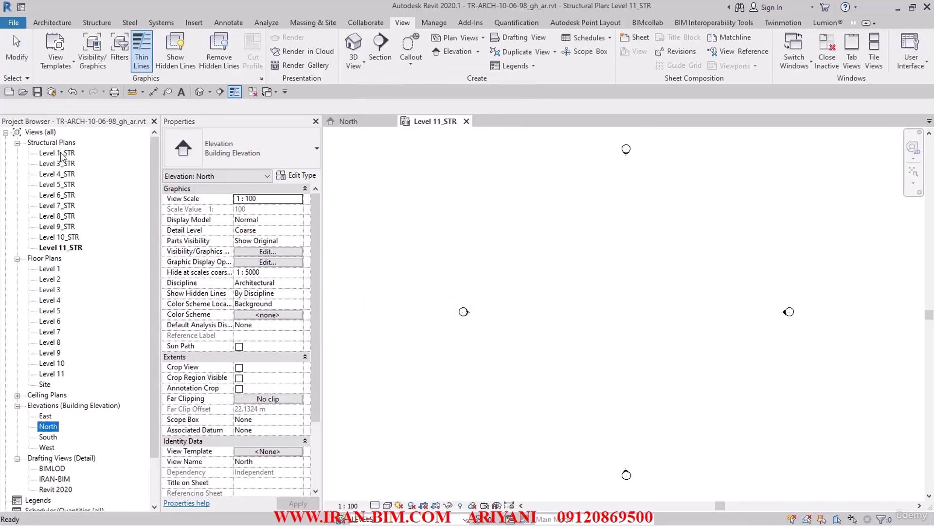
double_click(57, 153)
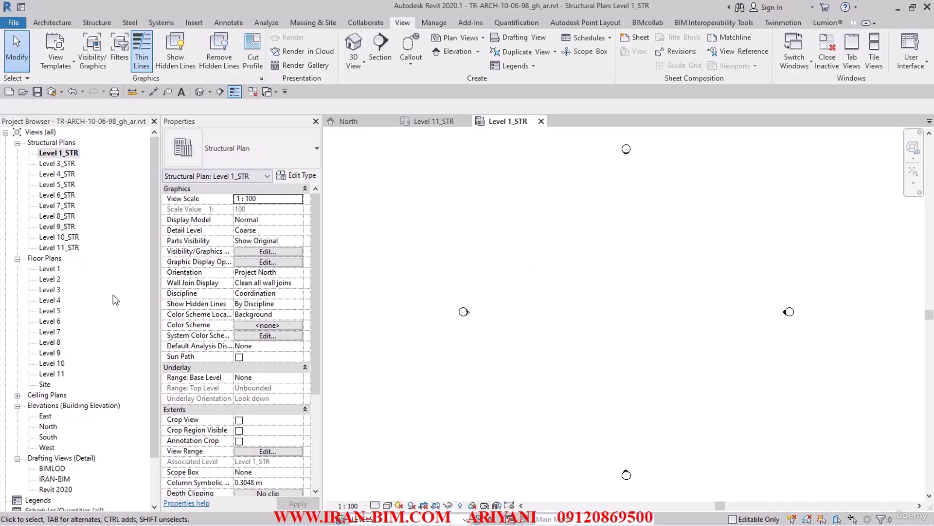
double_click(51, 269)
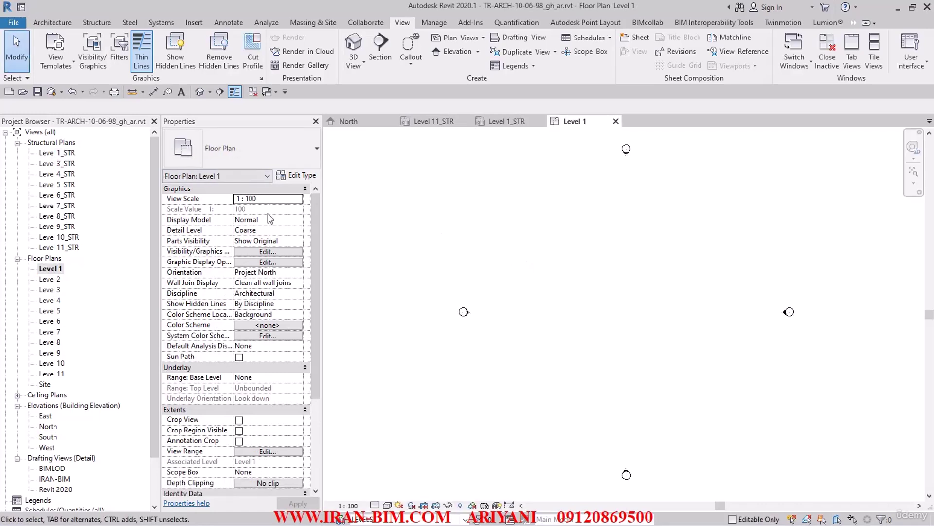
click(17, 145)
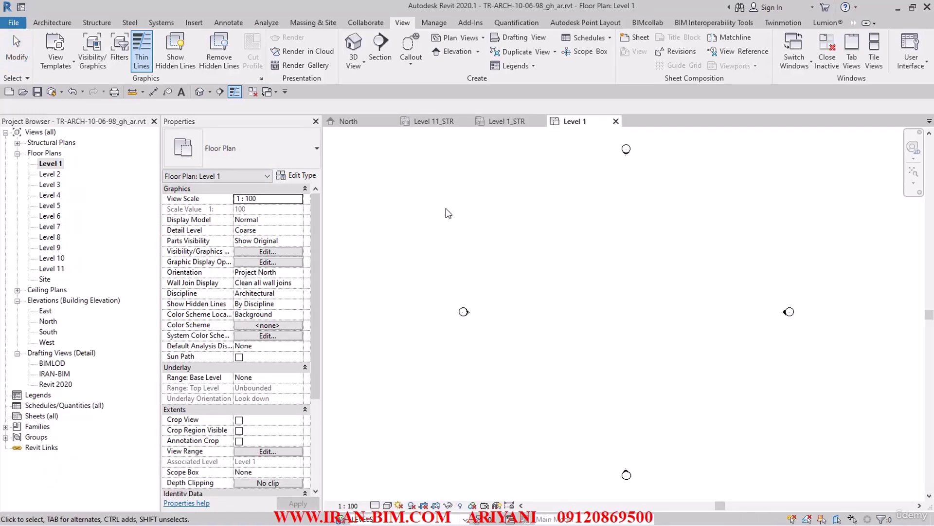
click(255, 92)
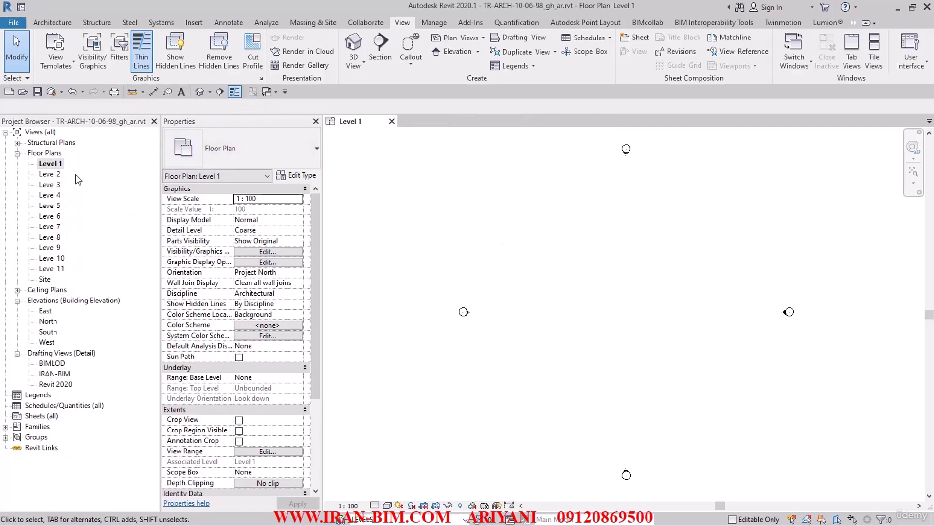
Open the Level 1_STR structural plan and then view all levels in 3D, closing the other views.
click(17, 153)
click(17, 143)
double_click(60, 154)
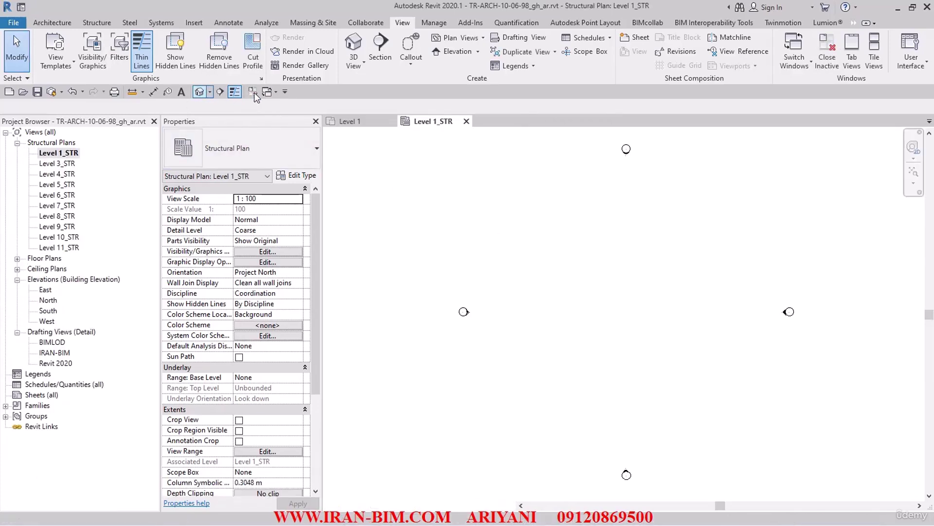
click(254, 92)
shift+middle_drag(567, 366, 594, 330)
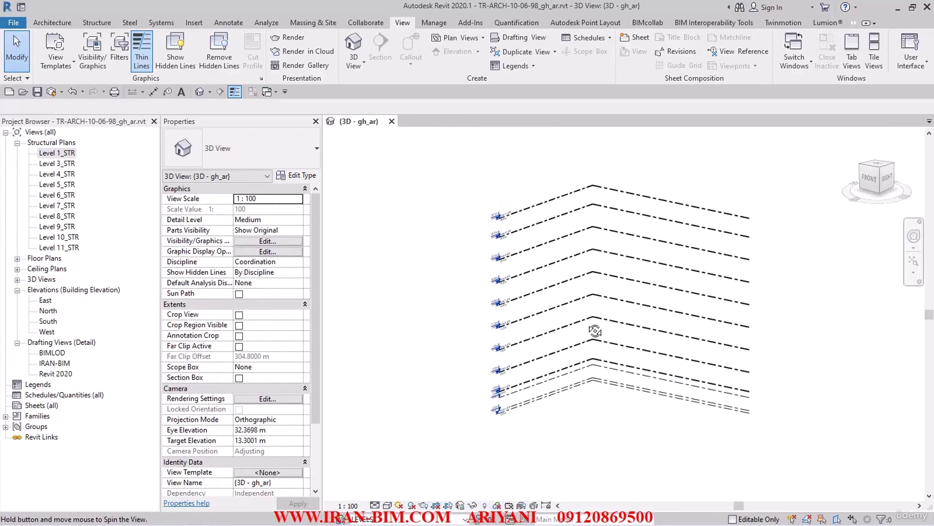
Open the East elevation and set its view scale to 1:50.
click(52, 353)
double_click(46, 300)
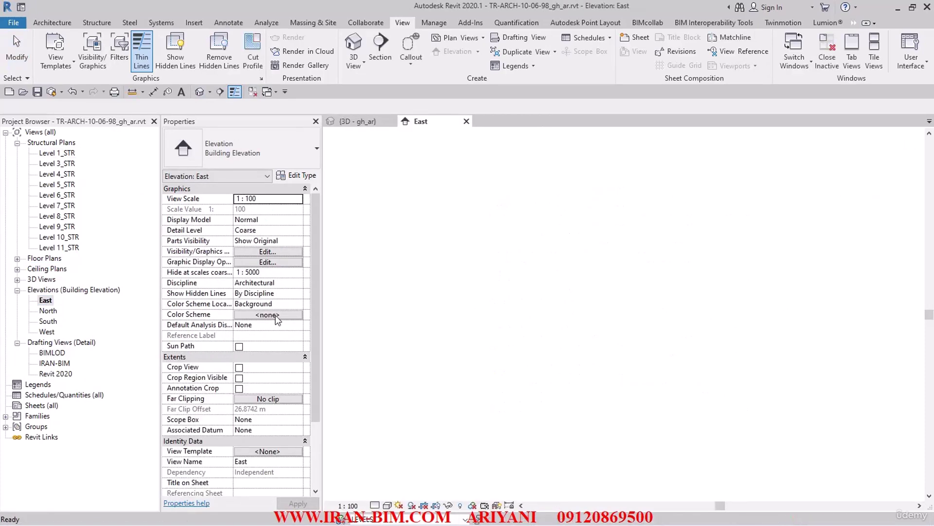
scroll(683, 301, up, 3)
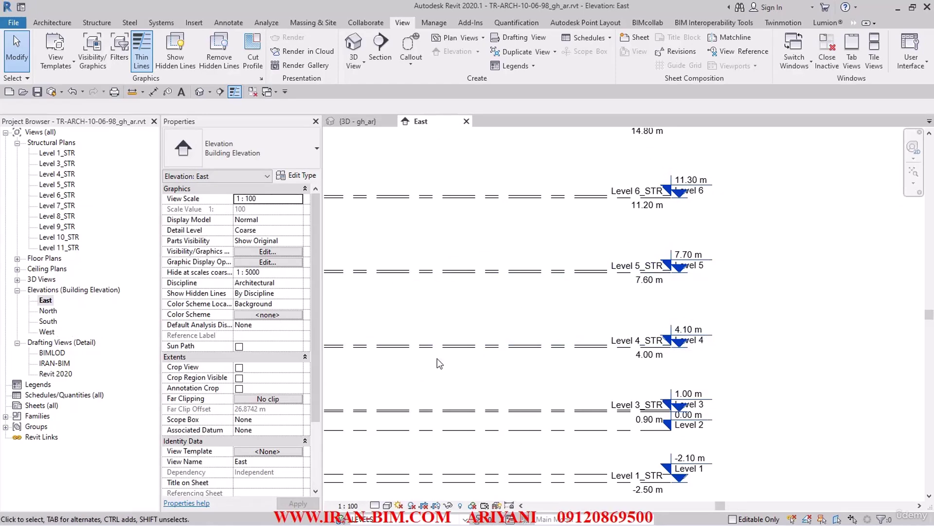
click(362, 505)
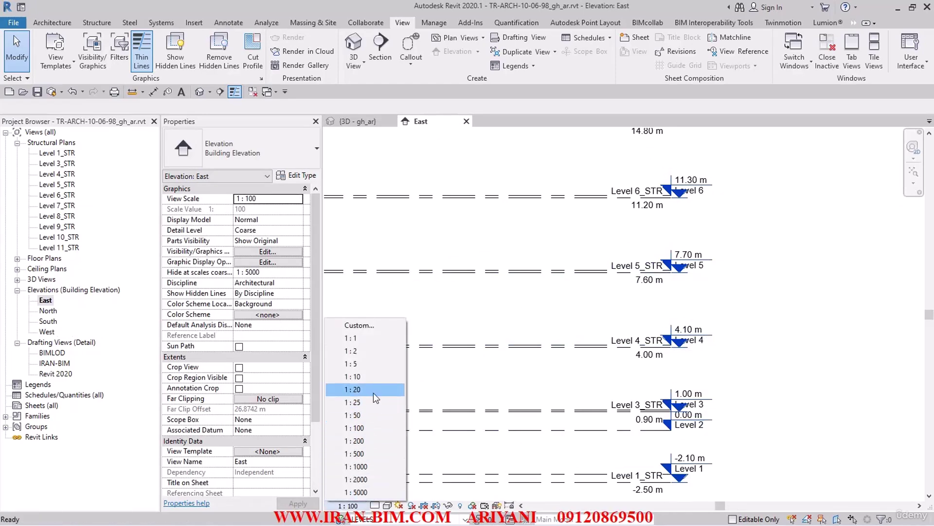
click(366, 415)
scroll(567, 318, down, 4)
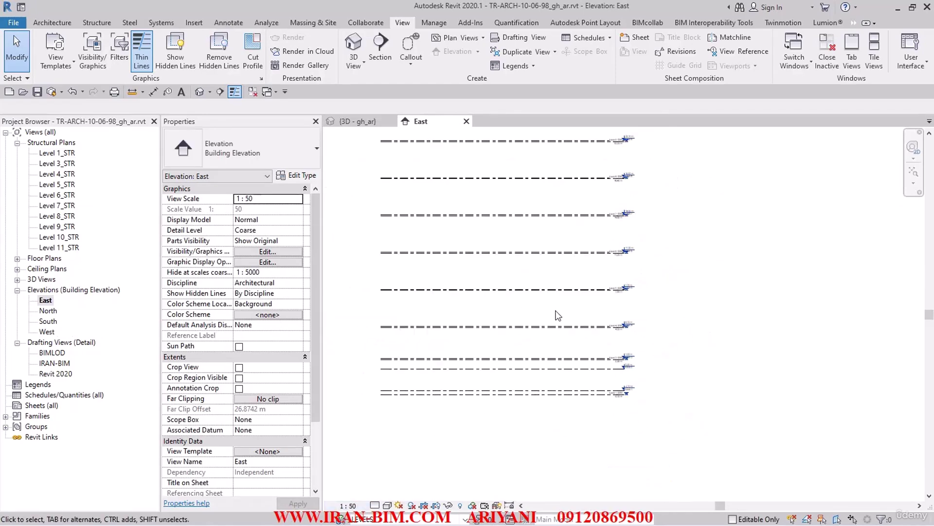
middle_drag(555, 315, 623, 369)
click(57, 153)
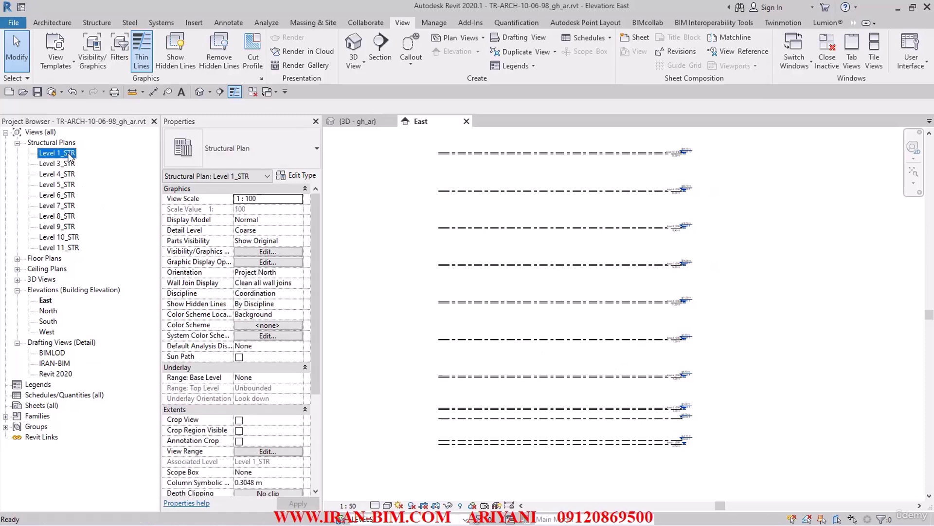
shift+click(59, 247)
click(17, 259)
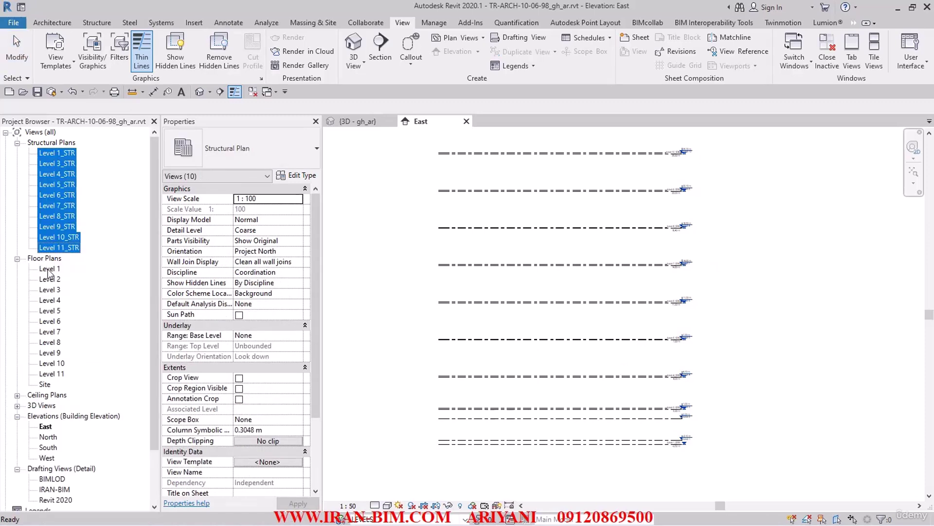
shift+click(51, 375)
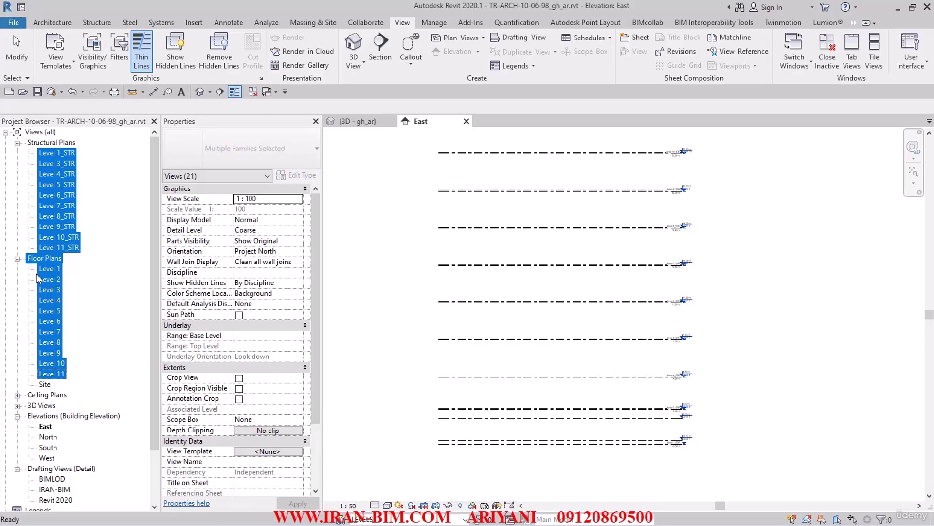
scroll(57, 336, down, 2)
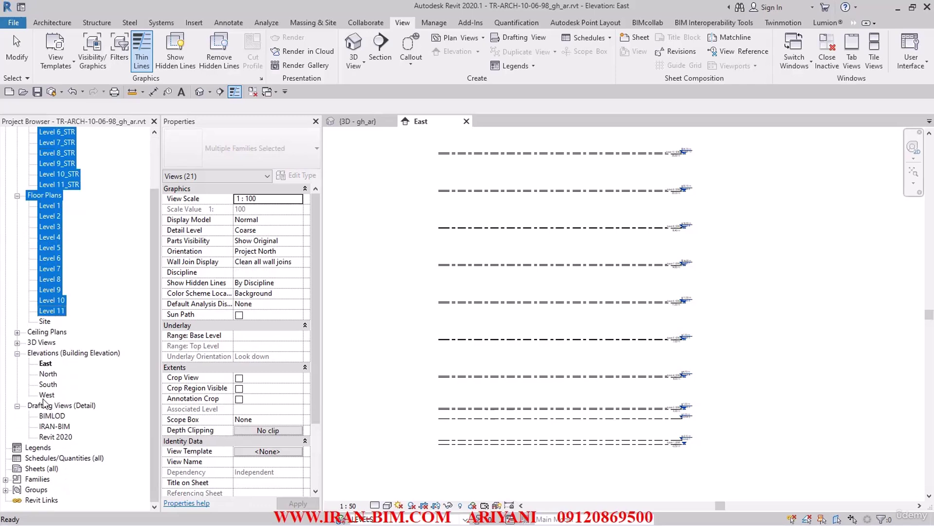
shift+click(47, 395)
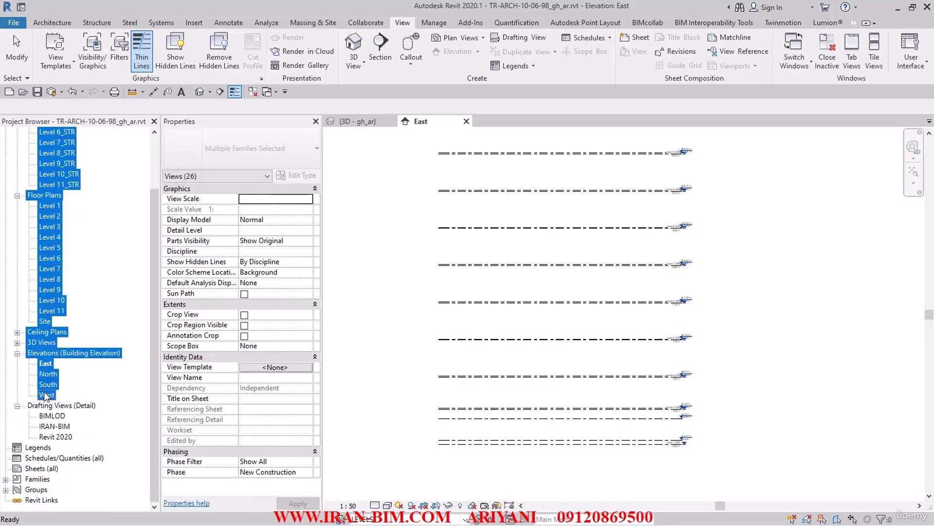
click(17, 343)
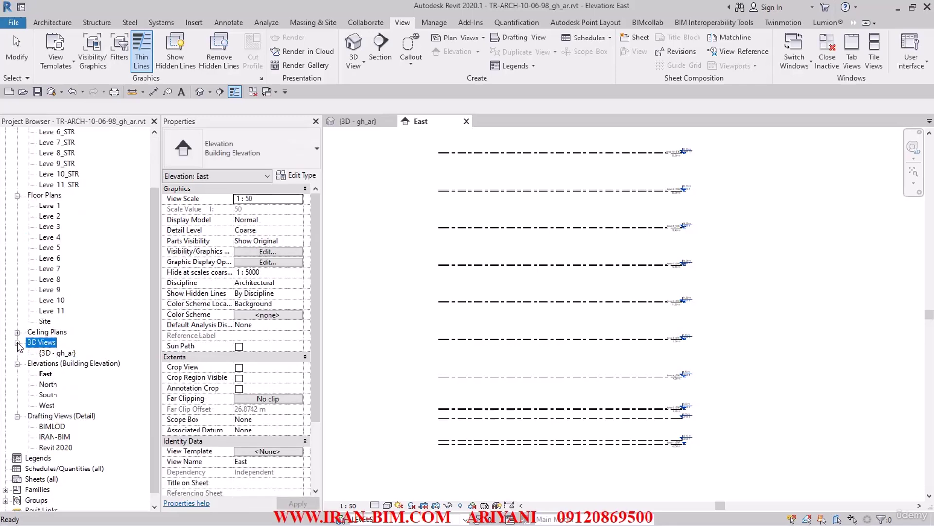
Set the view scale of all structural plans and floor plans, including Site, to 1:50.
click(45, 322)
scroll(72, 183, up, 2)
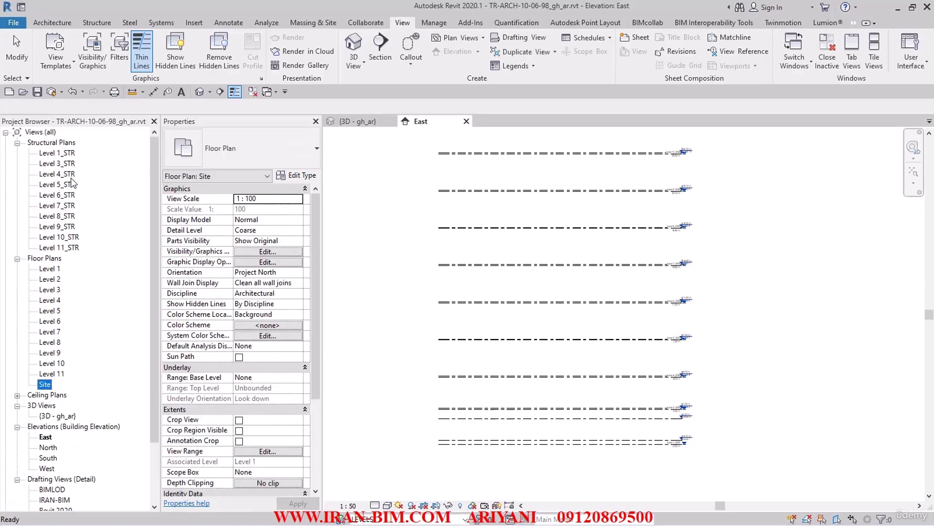
shift+click(66, 153)
click(302, 199)
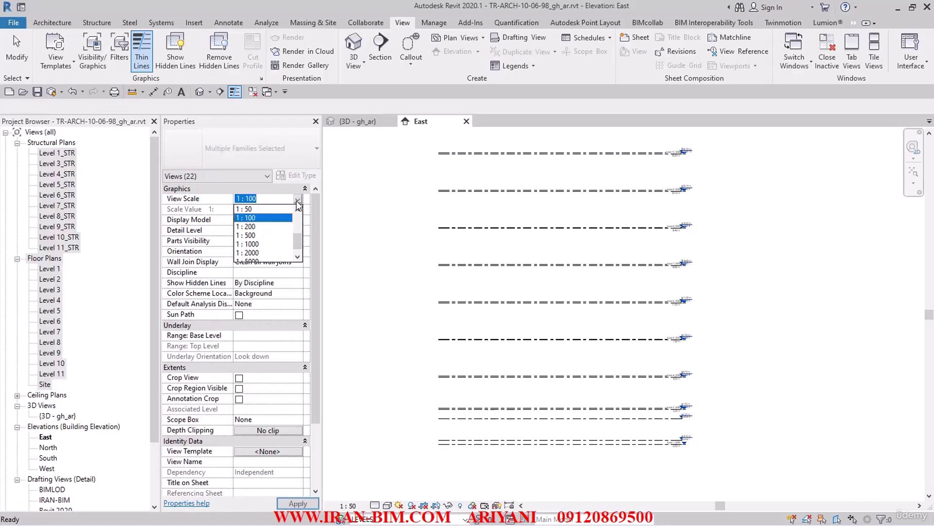
click(251, 219)
Set the view scale of the East, North, South and West elevations to 1:50.
scroll(65, 406, down, 2)
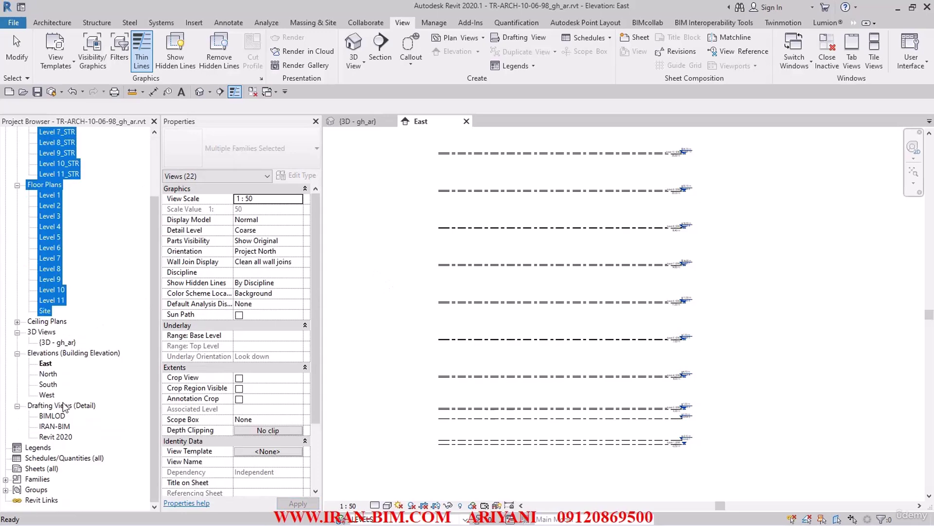
click(46, 394)
shift+click(45, 363)
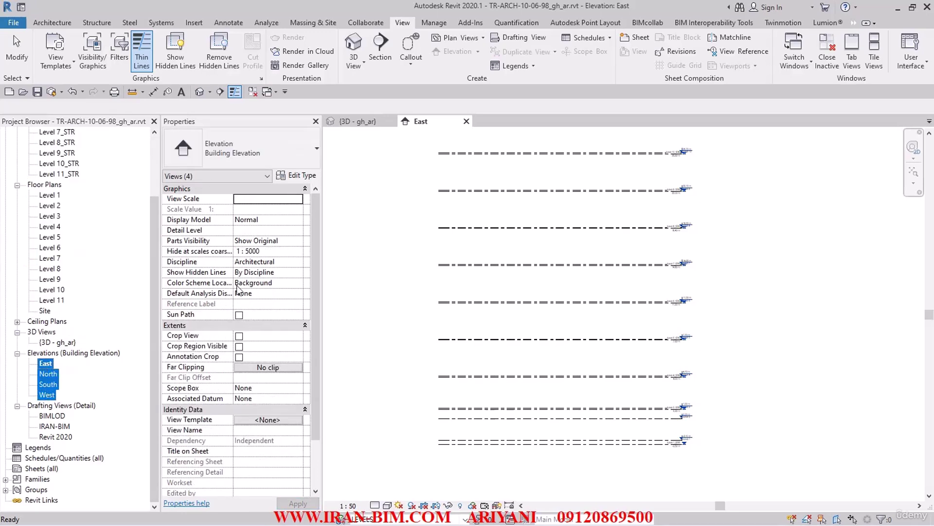
click(299, 199)
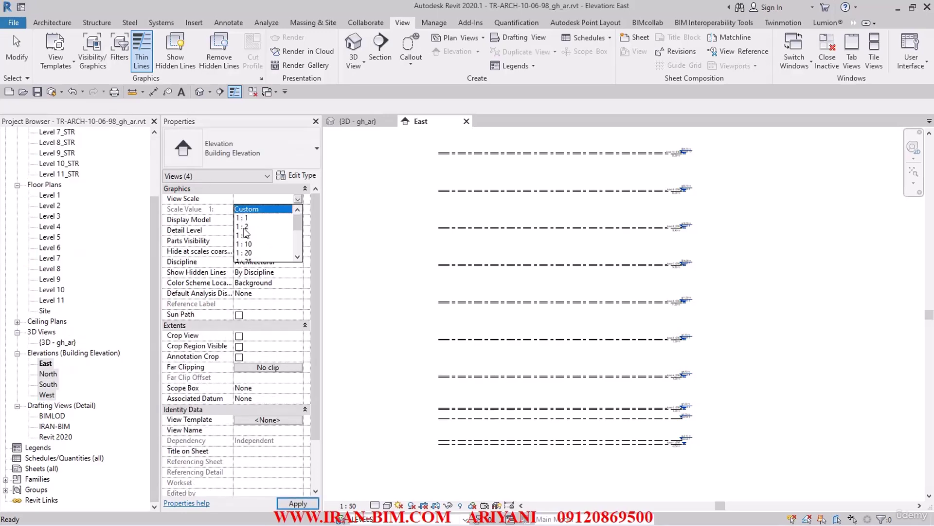
click(248, 218)
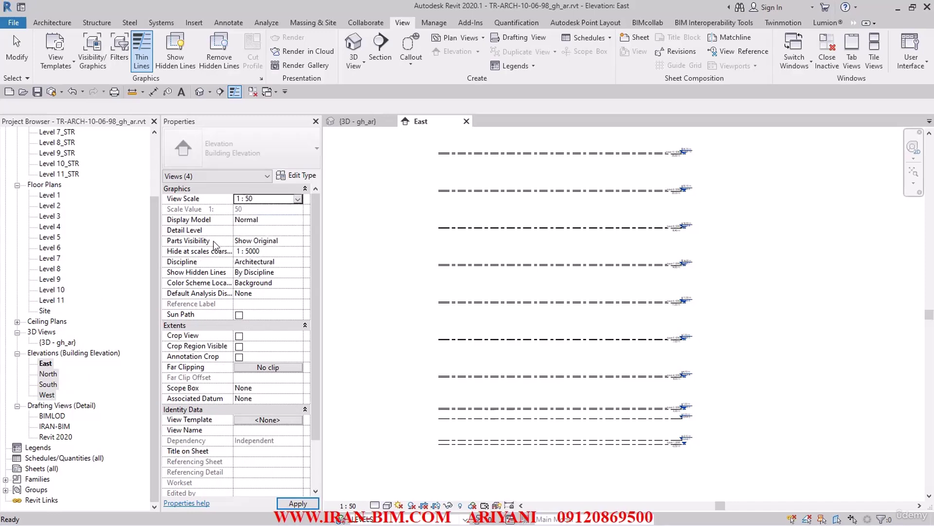
Set the view scale of the Level 1 to Level 11 ceiling plans to 1:50, and collapse the ceiling and floor plan groups.
click(18, 321)
click(49, 332)
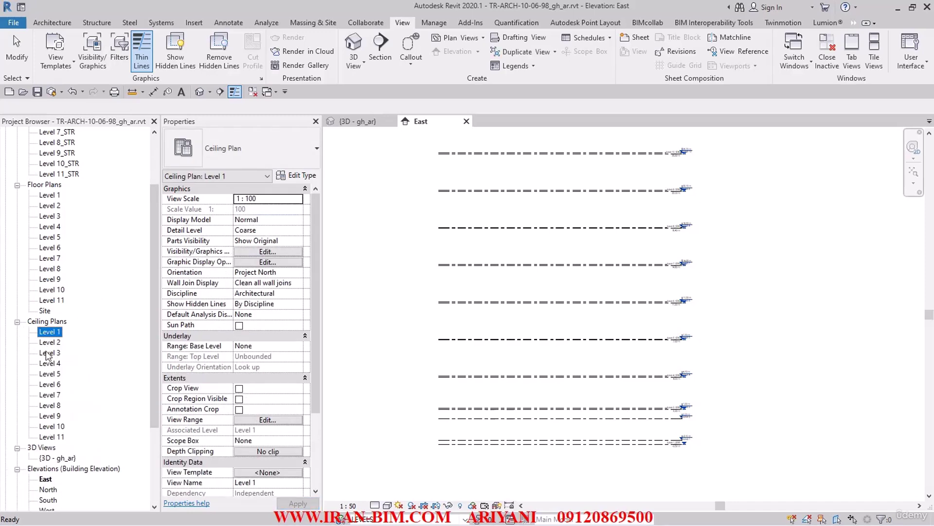
shift+click(52, 437)
click(292, 201)
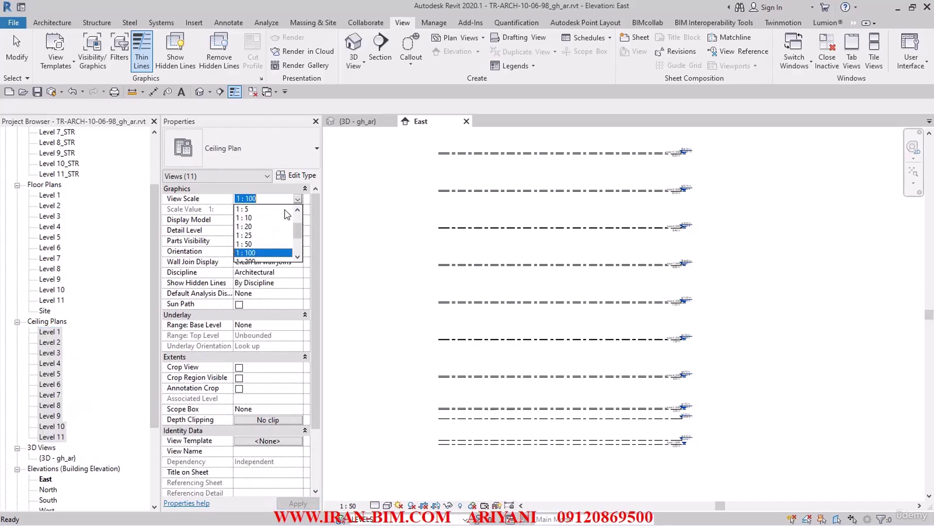
click(248, 244)
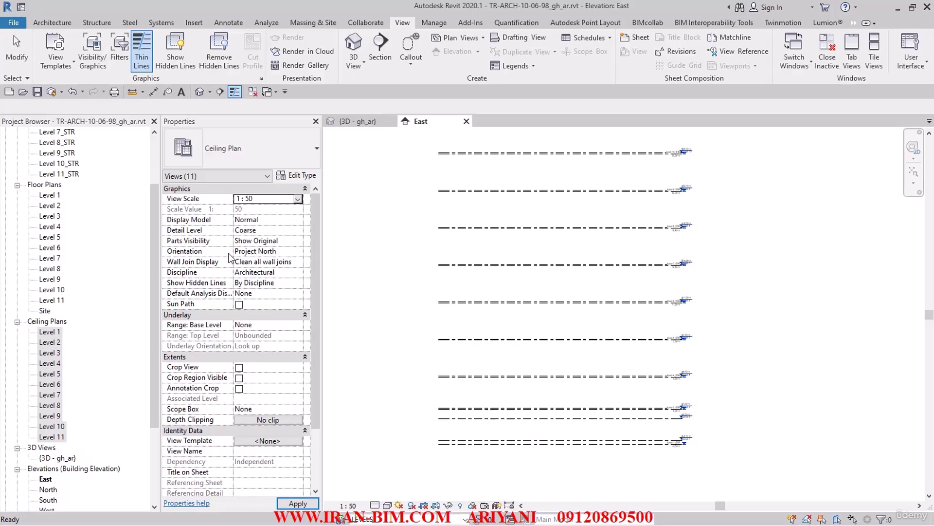
click(17, 322)
click(367, 287)
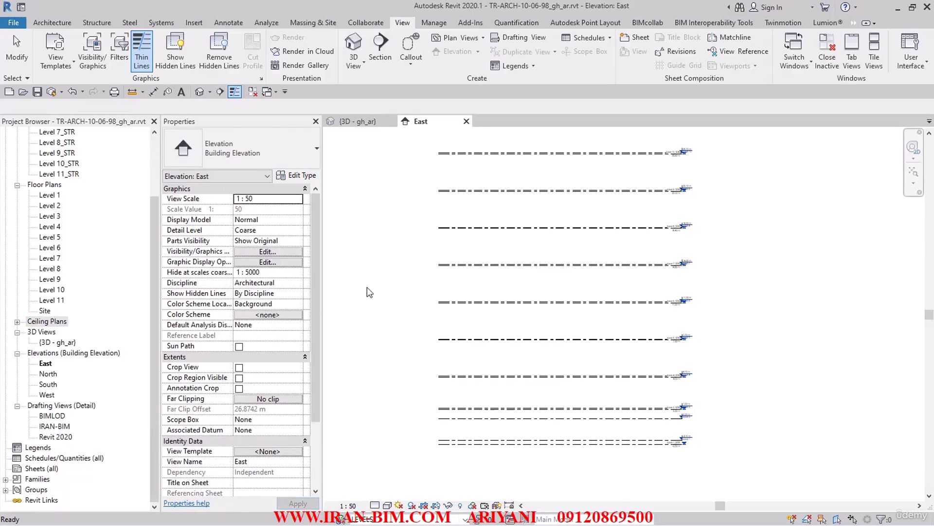
click(17, 185)
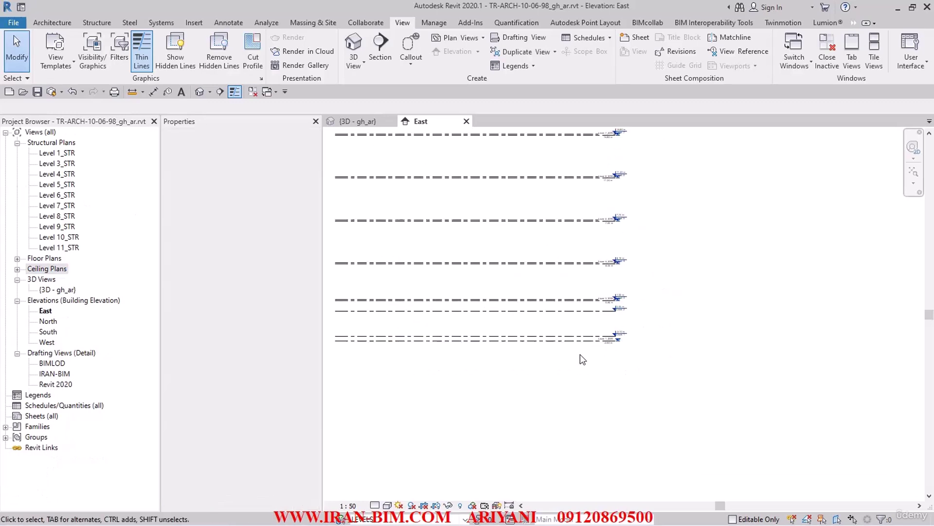
Maximize the 3D extents of all levels in the East elevation.
scroll(643, 343, up, 5)
middle_drag(720, 401, 725, 451)
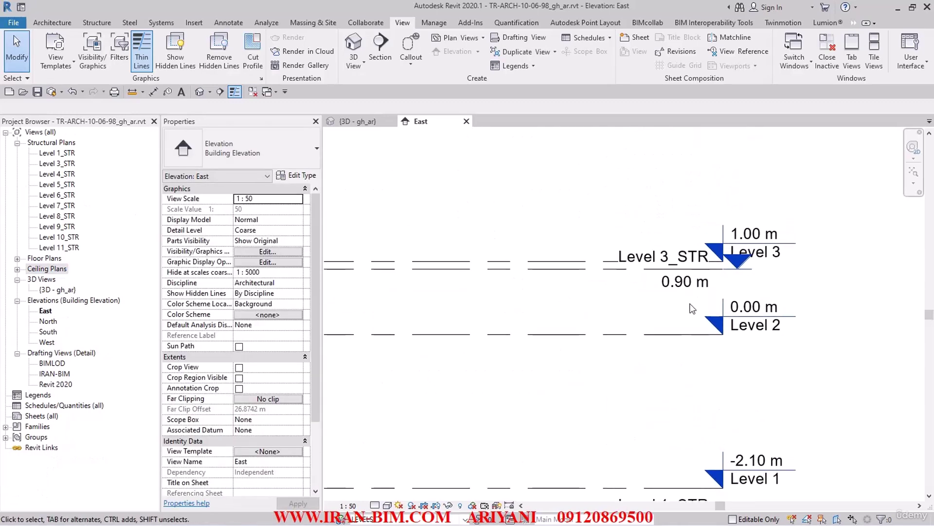
middle_drag(697, 323, 687, 189)
scroll(686, 298, down, 8)
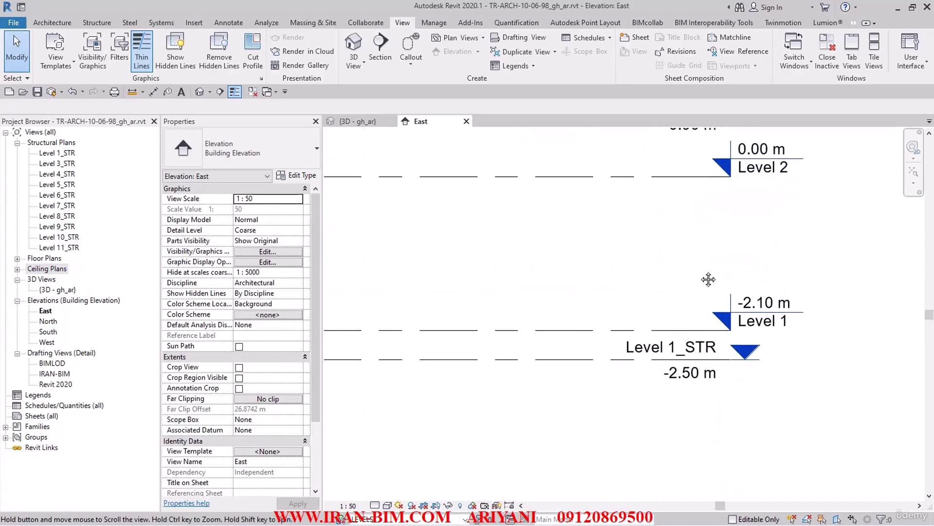
drag(607, 415, 550, 163)
right_click(555, 216)
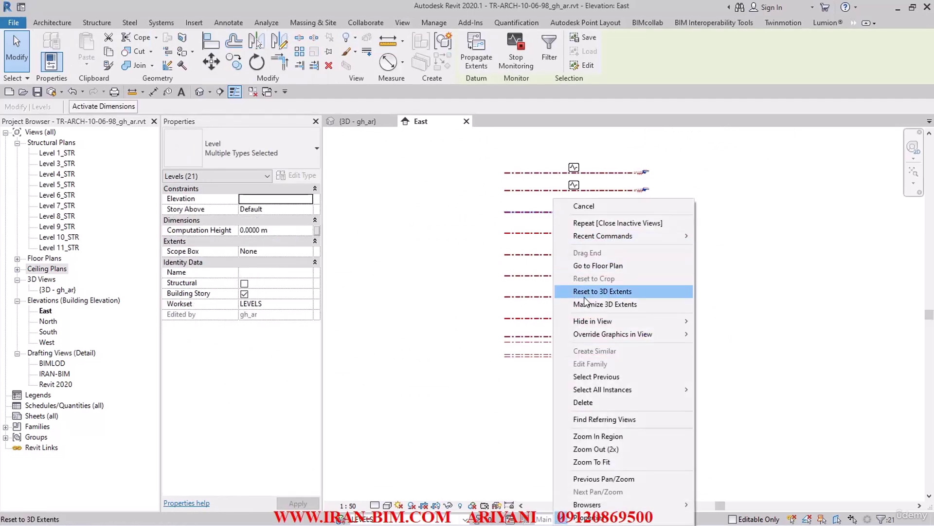
click(603, 304)
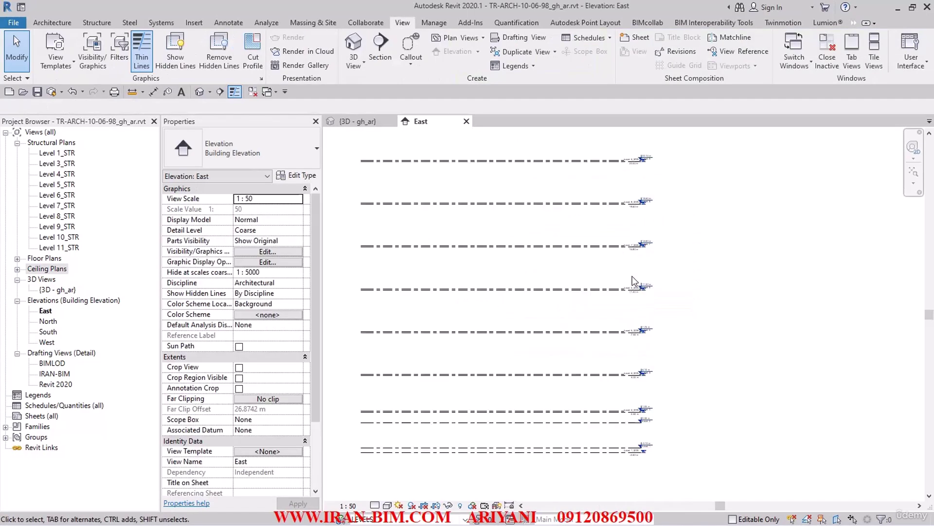
Copy the name of the level head symbol used by Level 7_STR from its type properties.
scroll(630, 242, up, 6)
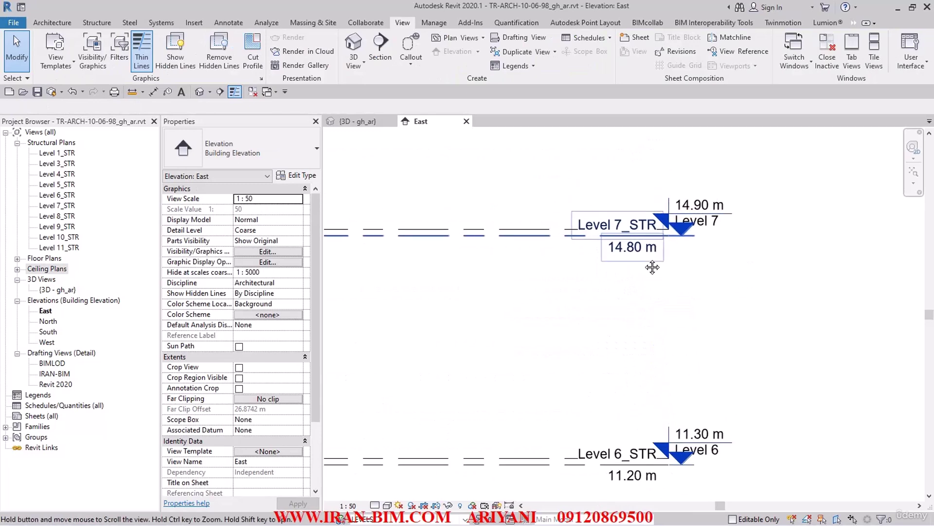
scroll(652, 224, up, 5)
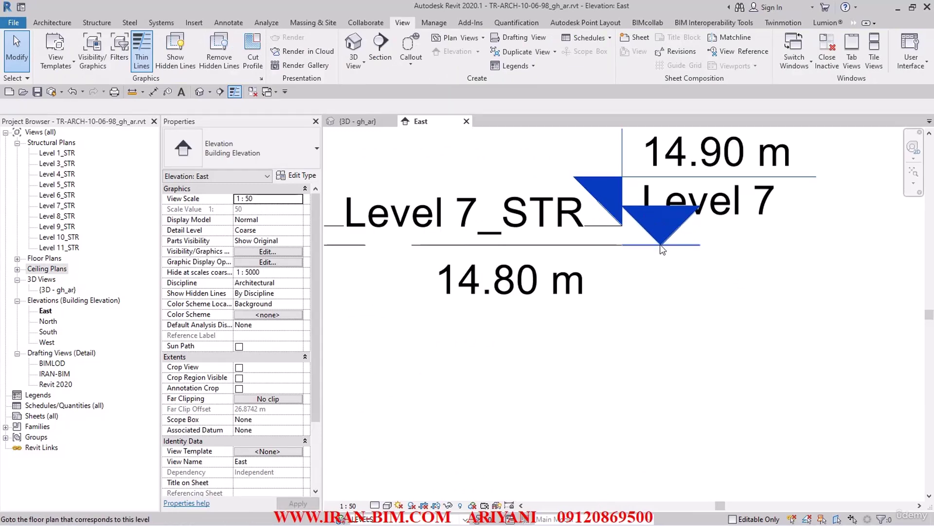
scroll(636, 242, down, 2)
click(554, 244)
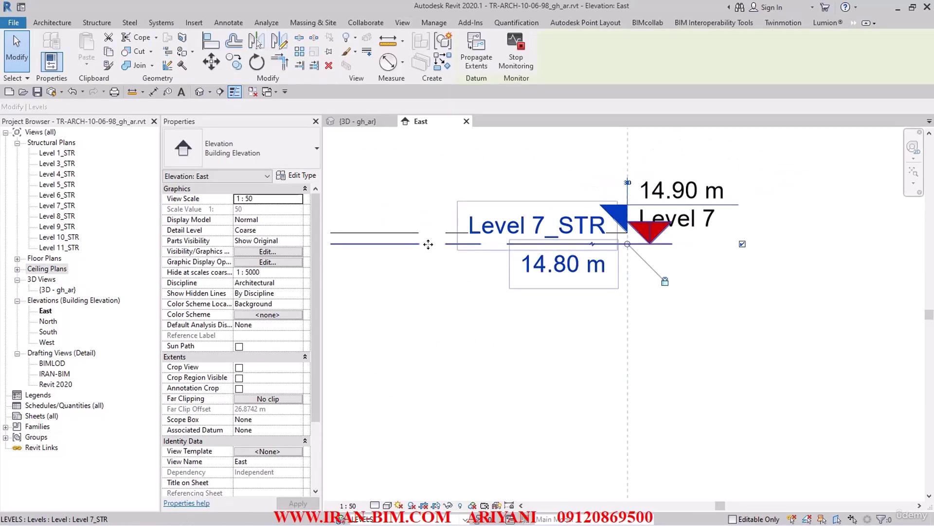
click(307, 176)
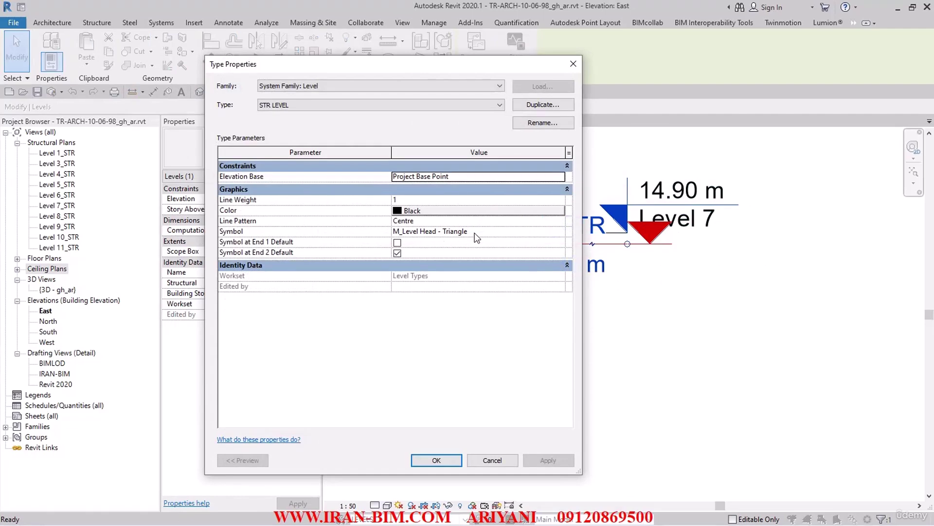
click(475, 233)
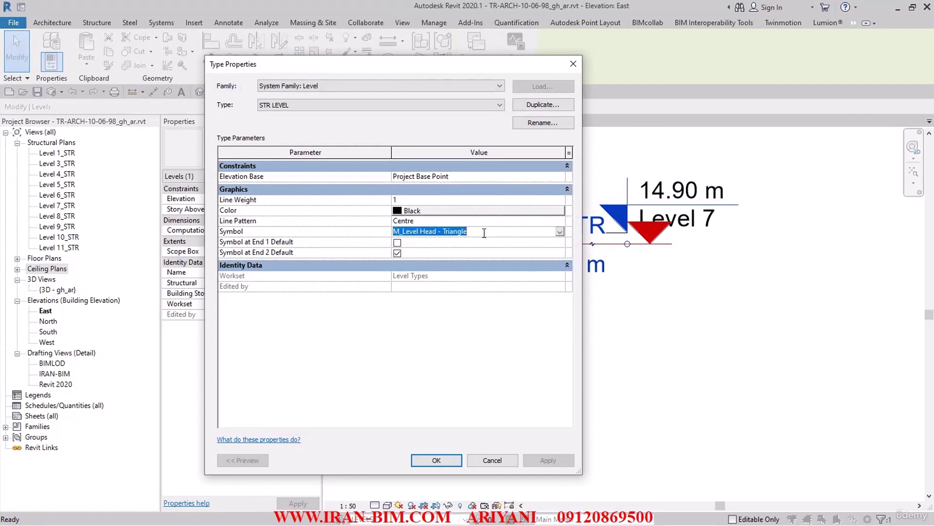
click(436, 460)
key(Escape)
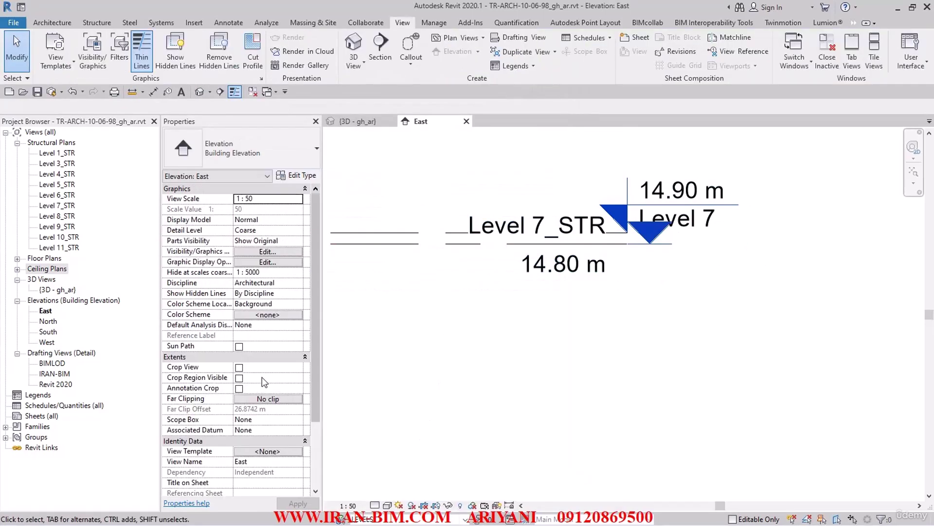
Search the project's browser tree for "M_Level Head - Triangle" and open that annotation family for editing.
right_click(39, 416)
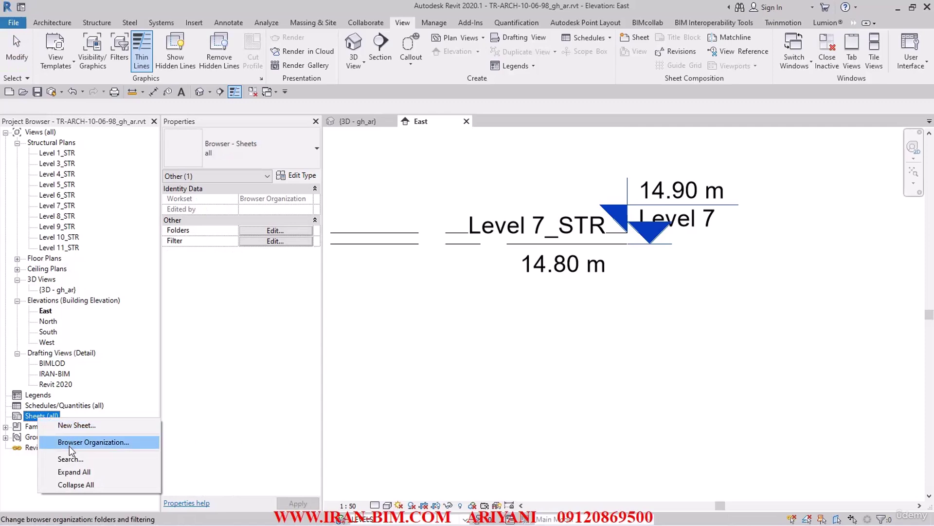
click(70, 459)
key(ctrl+v)
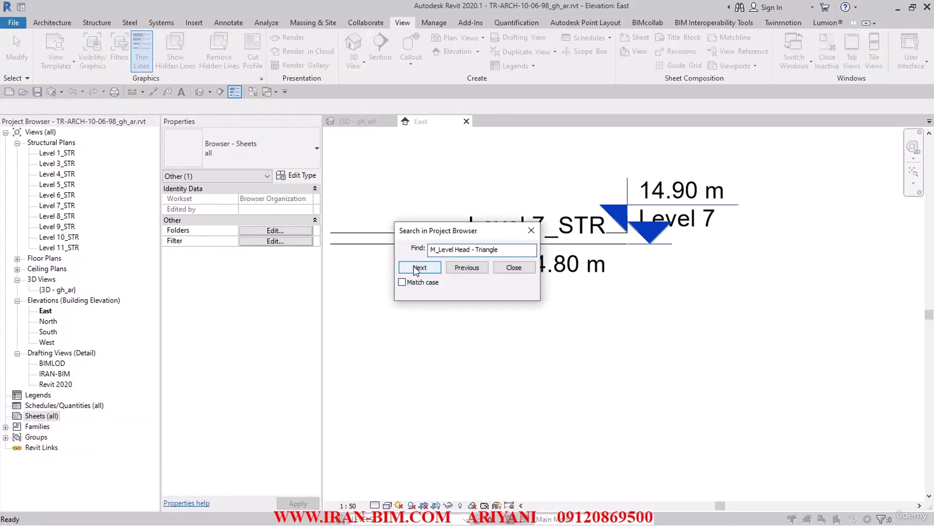
click(414, 266)
click(532, 231)
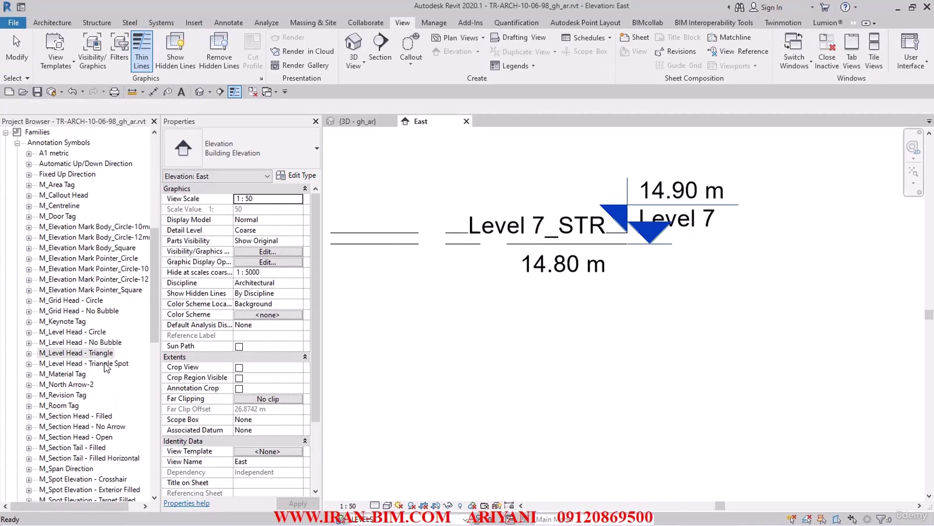
right_click(93, 353)
click(131, 414)
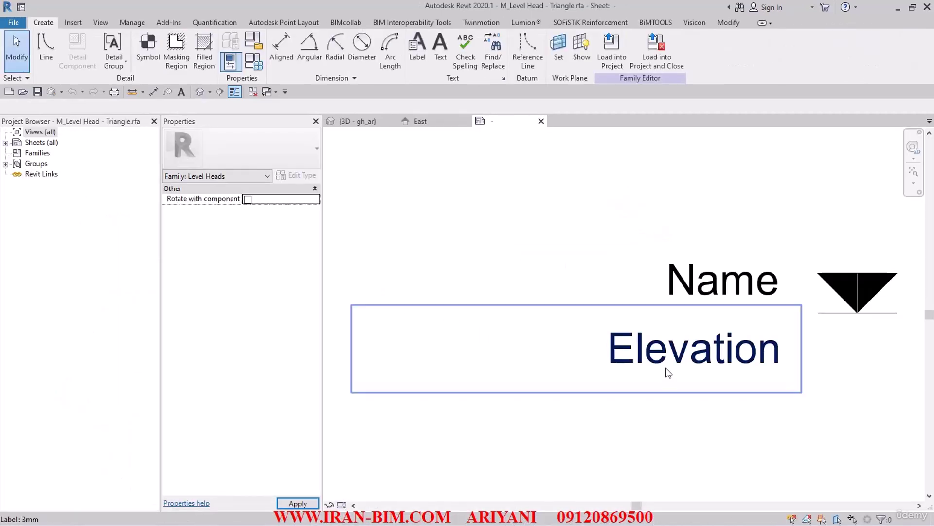
Make the Reference Planes annotation category visible in the level head family's view.
middle_drag(666, 369, 486, 334)
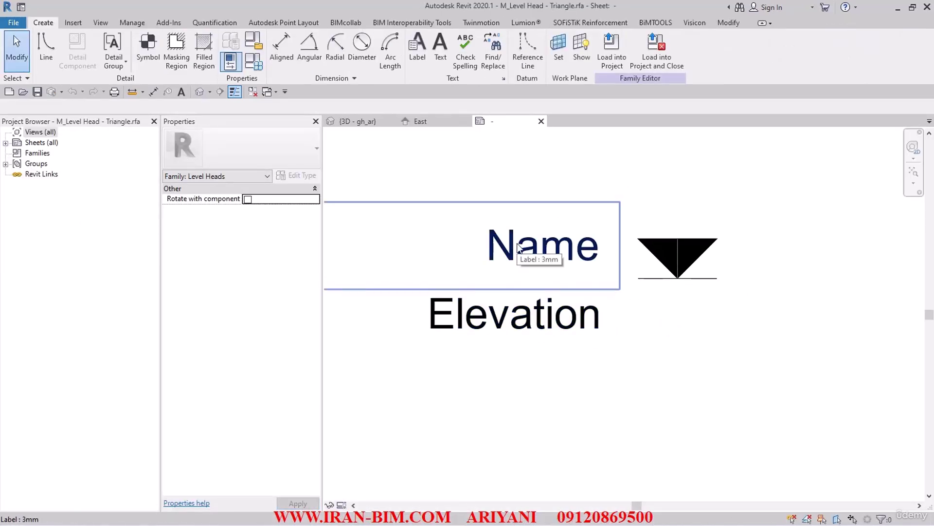
key(v)
key(v)
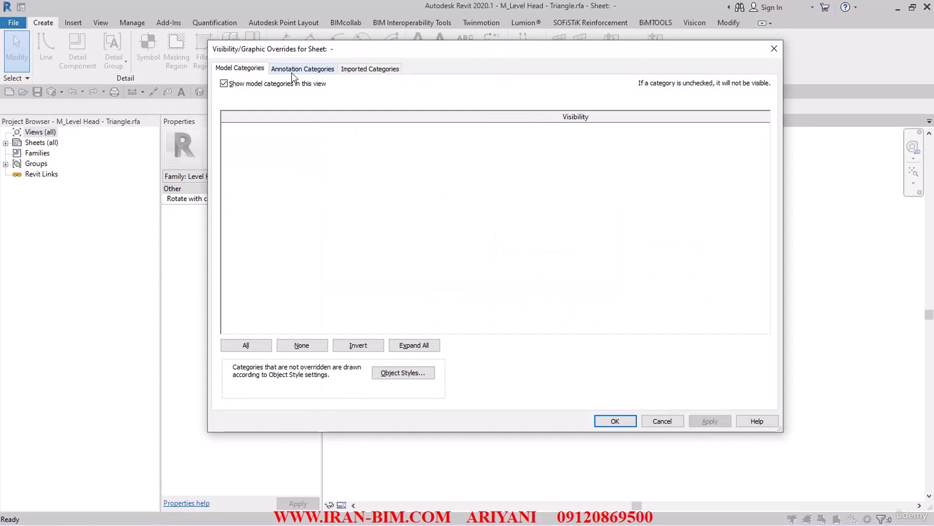
click(292, 70)
click(237, 169)
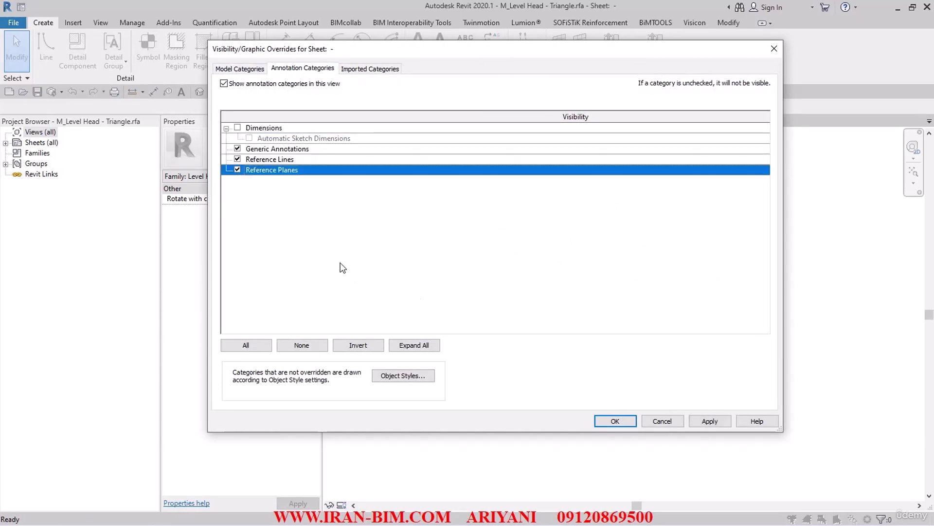
click(608, 420)
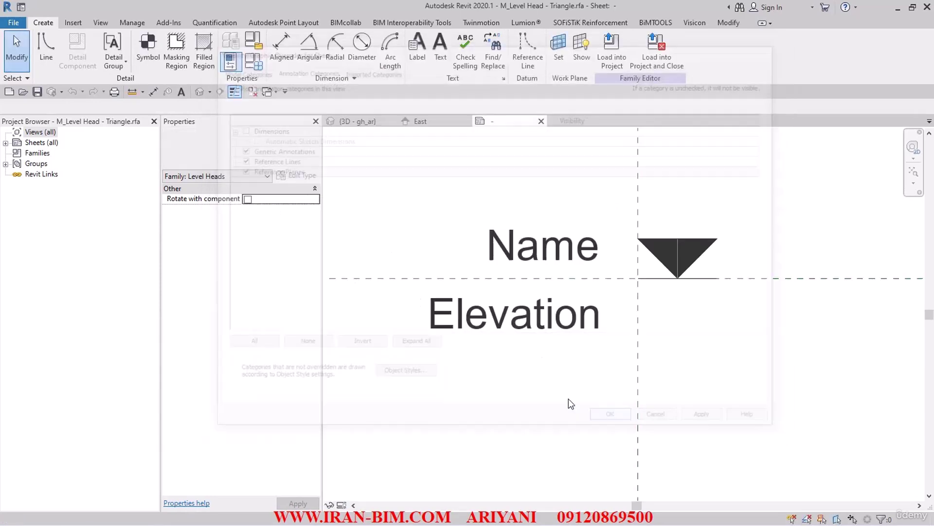
Mirror the filled triangle and its lines about the horizontal reference plane without keeping a copy, accepting the deletion of affected elements.
scroll(644, 267, down, 1)
middle_drag(632, 302, 496, 302)
drag(475, 190, 673, 361)
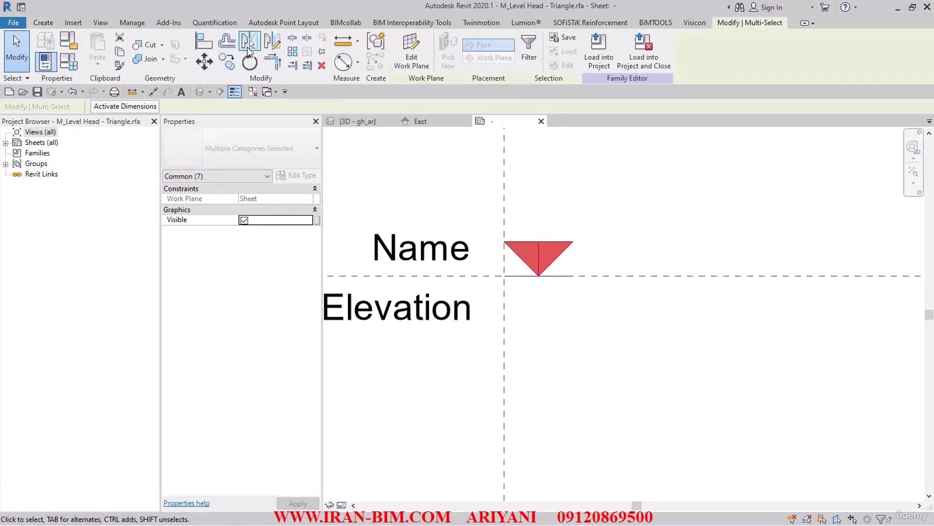
click(249, 47)
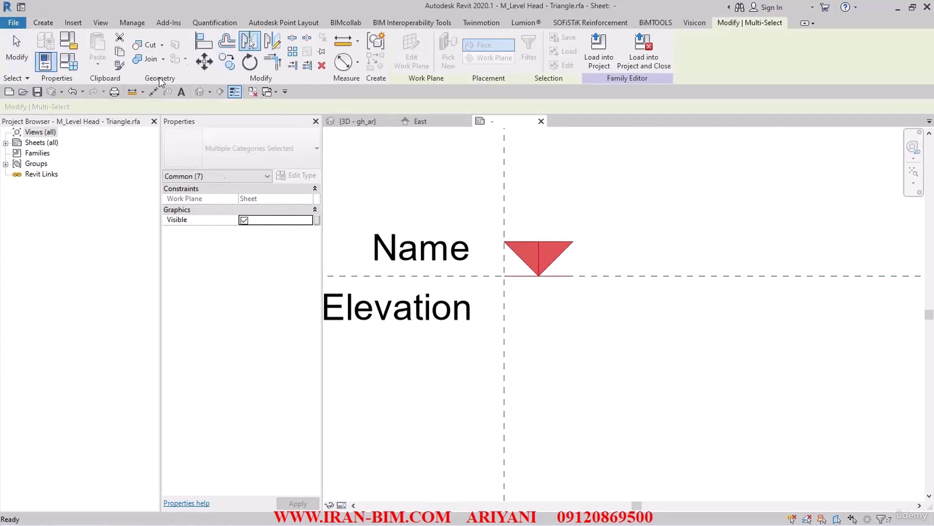
click(464, 276)
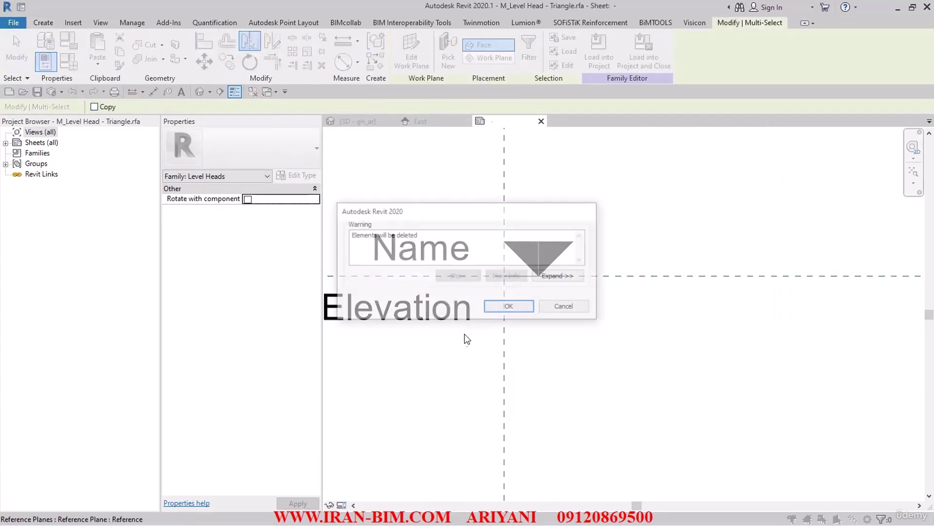
click(514, 309)
click(585, 367)
Load the flipped level head into the project, making the family editable there, and close the family without saving its file.
scroll(585, 367, down, 3)
middle_drag(585, 368, 617, 365)
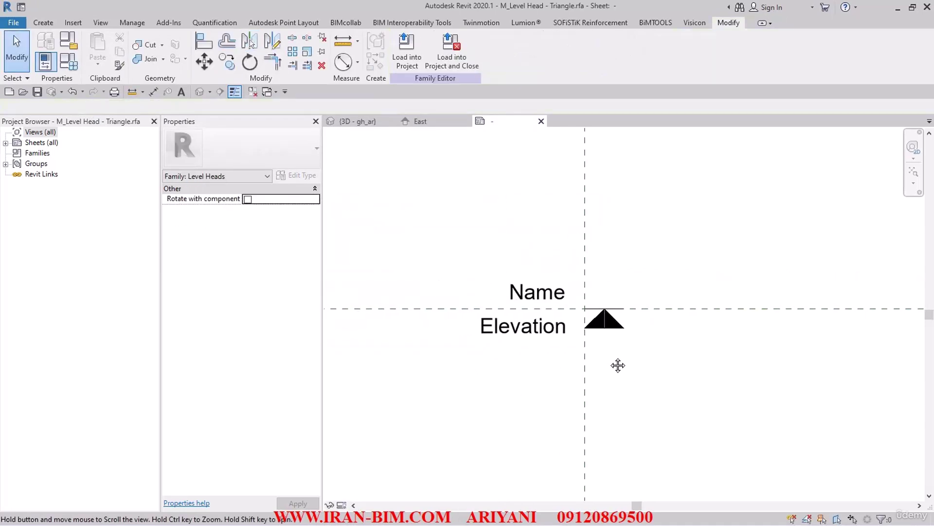
scroll(546, 298, up, 2)
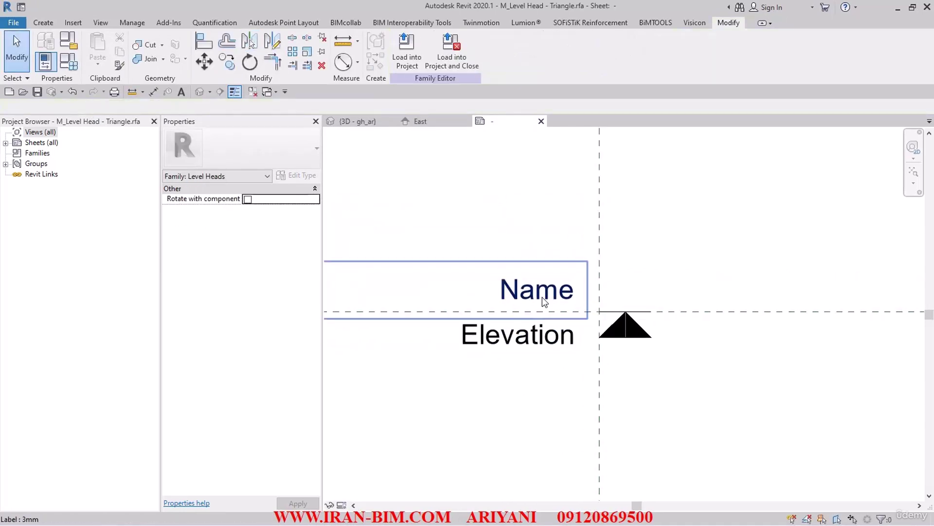
click(252, 92)
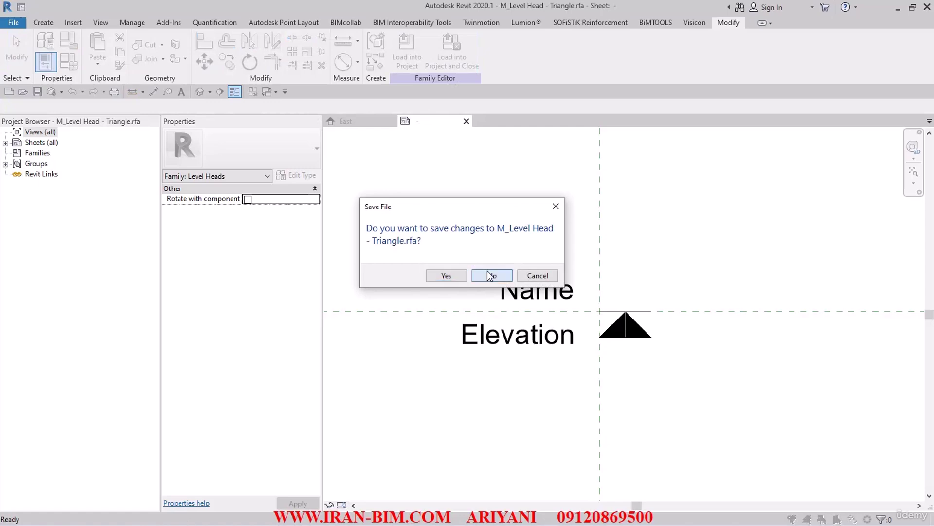
click(490, 276)
click(451, 263)
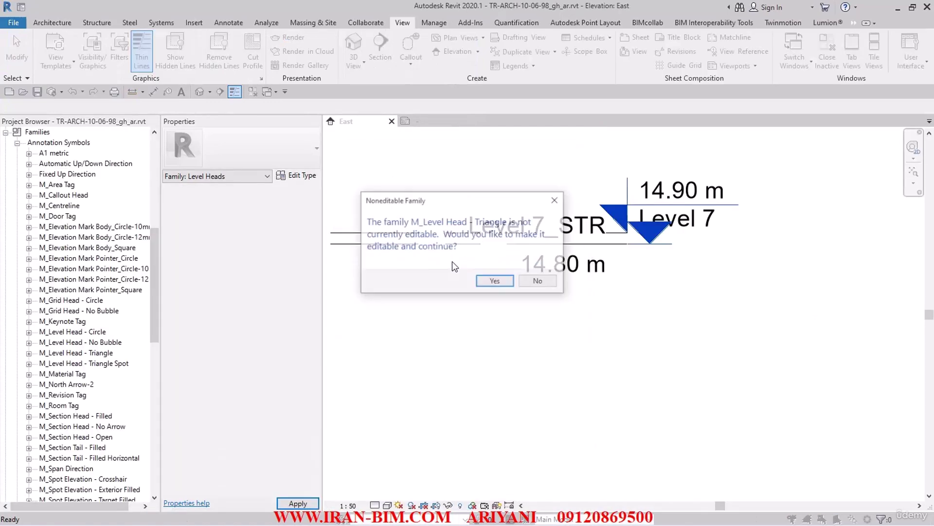
click(496, 282)
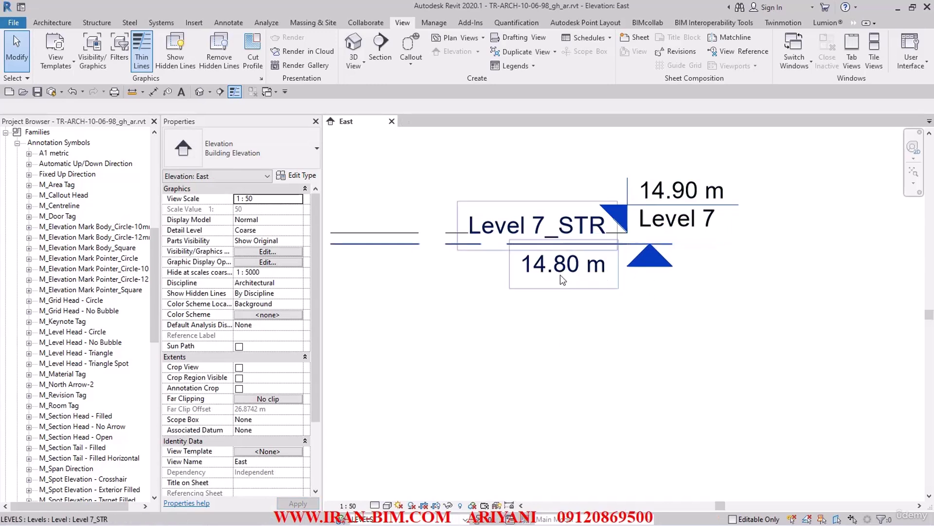
Examine the updated structural level heads in the East elevation, checking Level 5_STR up close.
scroll(560, 275, down, 4)
middle_drag(621, 392, 608, 337)
scroll(538, 413, up, 3)
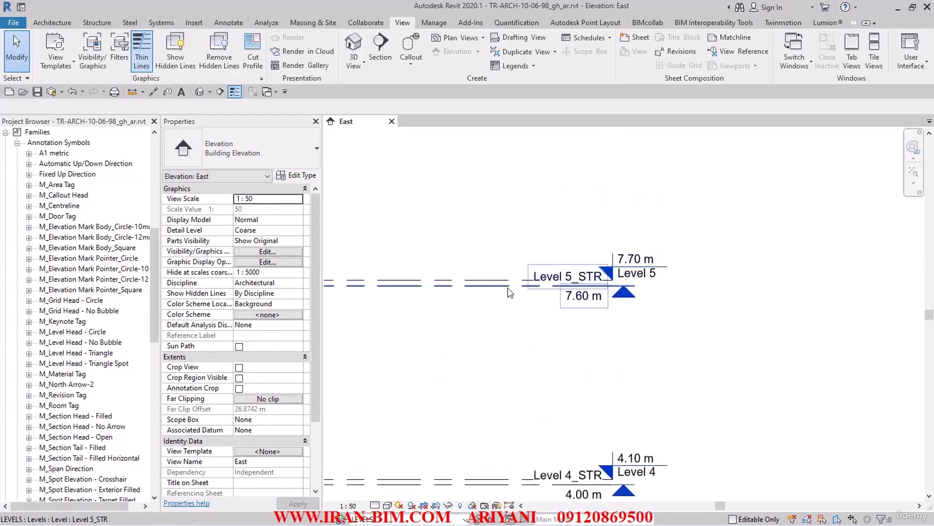
click(614, 284)
scroll(617, 286, up, 2)
click(608, 289)
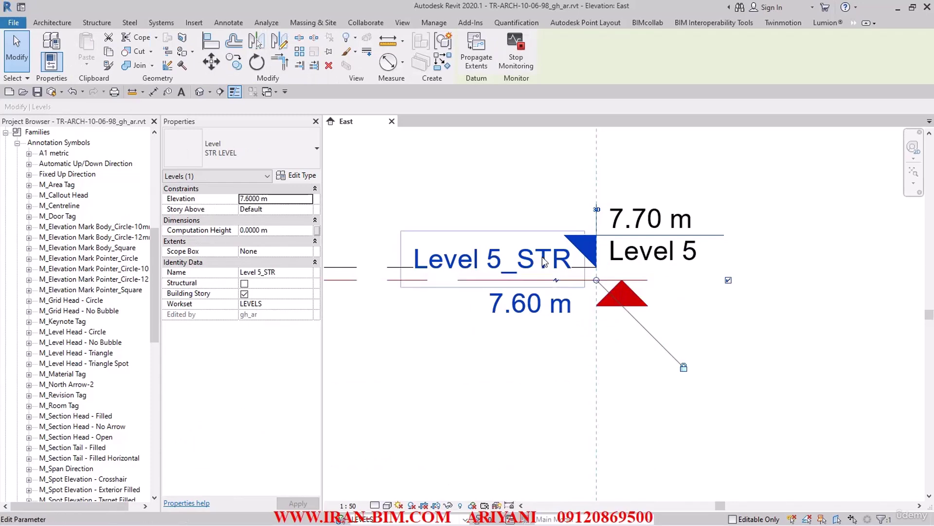
click(399, 180)
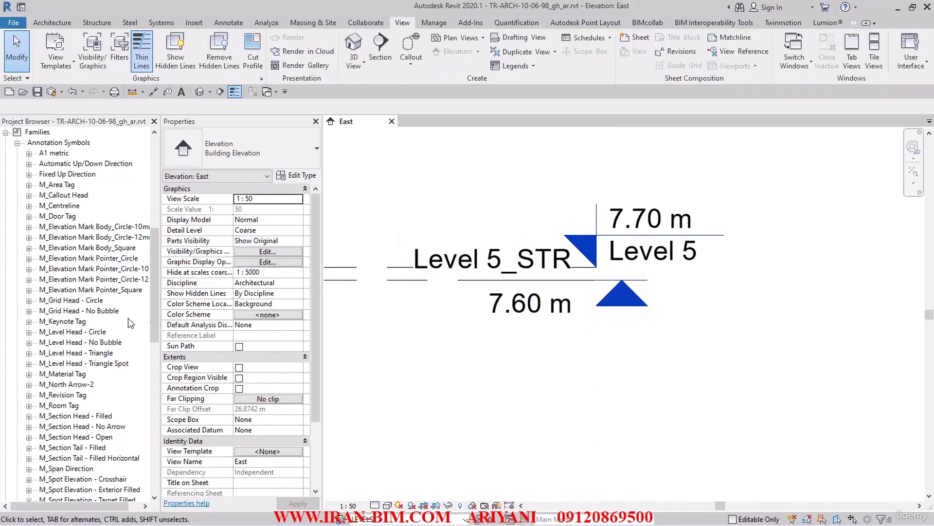
Open the M_Level Head - Triangle annotation family for editing again.
click(88, 354)
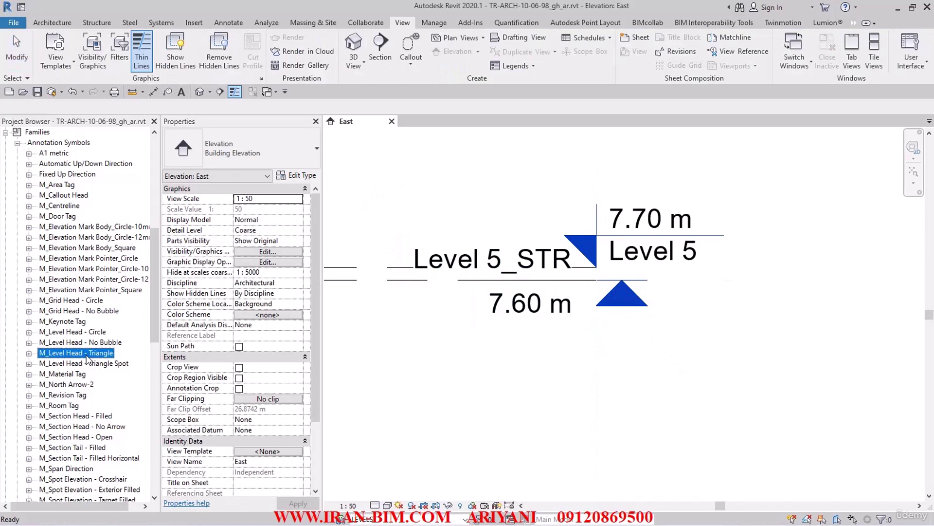
right_click(88, 354)
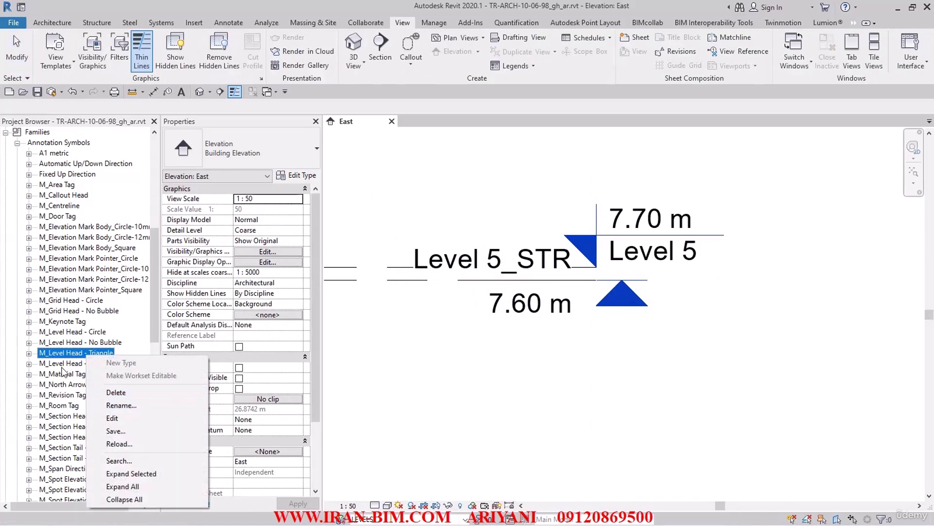
click(112, 418)
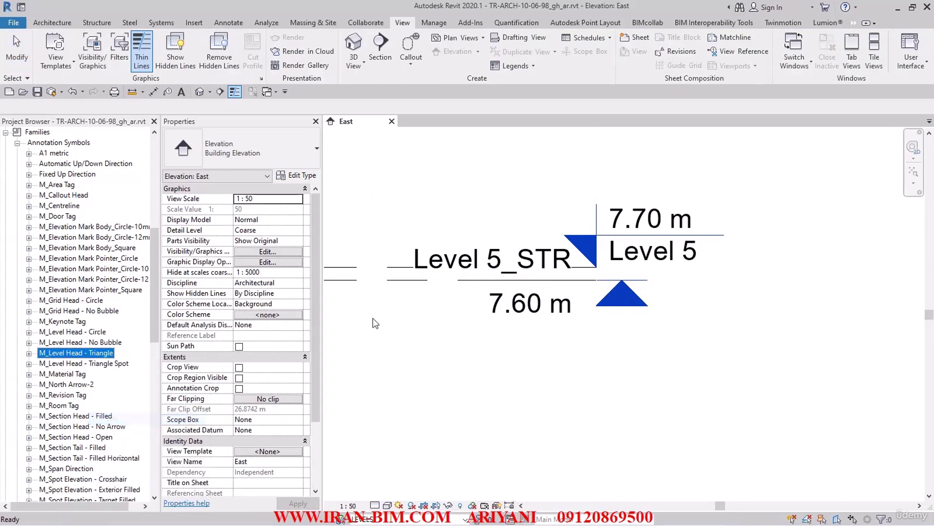
Move the triangle with its lines horizontally until its tip sits on the intersection of the two reference planes.
scroll(643, 319, up, 1)
middle_drag(643, 320, 550, 339)
scroll(568, 317, up, 6)
drag(467, 216, 600, 379)
click(207, 64)
scroll(536, 273, up, 3)
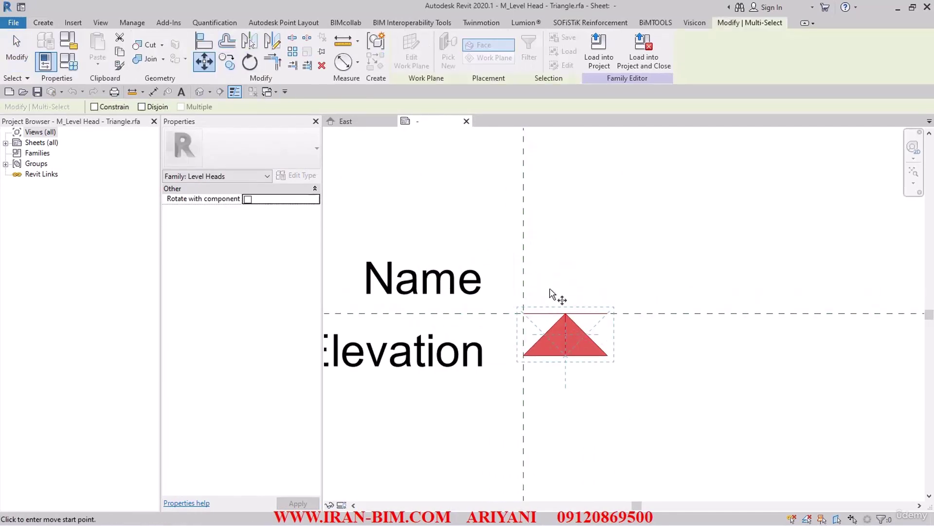
click(525, 314)
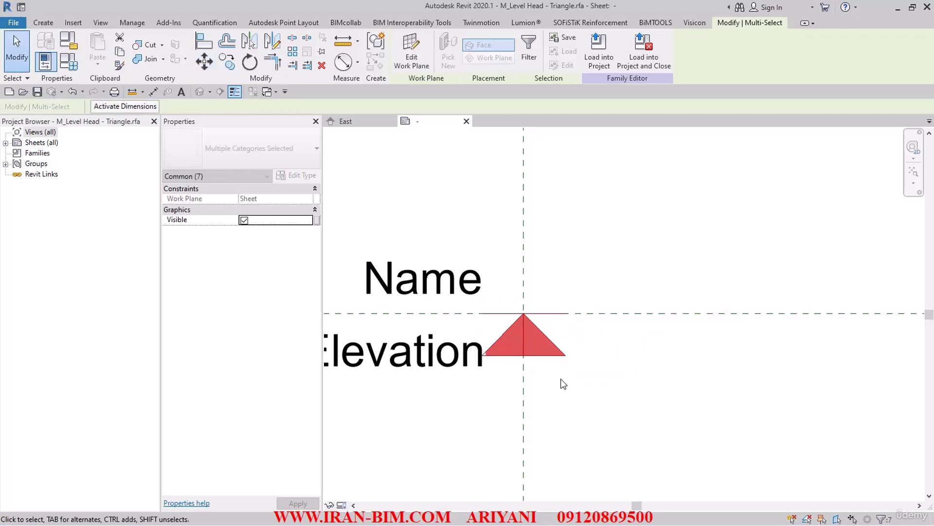
key(Escape)
Nudge the Elevation label slightly to the left, away from the triangle.
scroll(507, 392, down, 2)
click(509, 397)
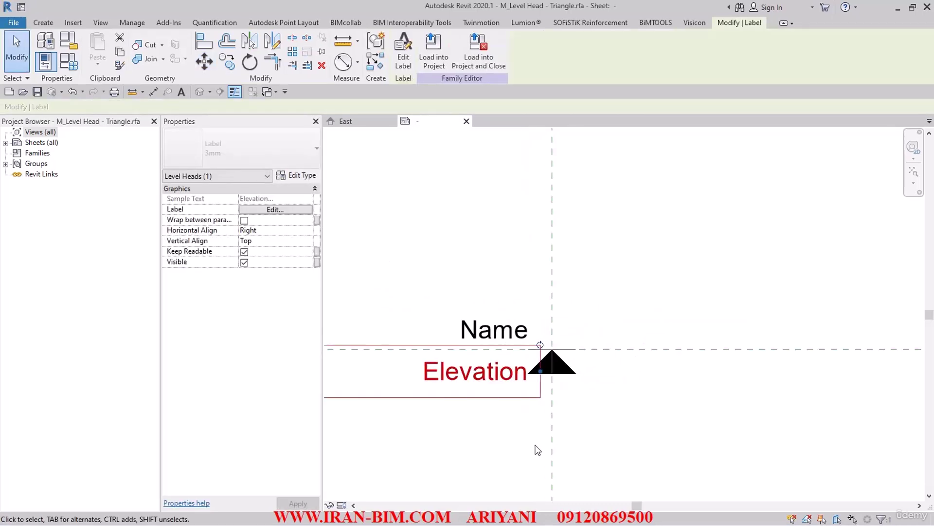
click(440, 147)
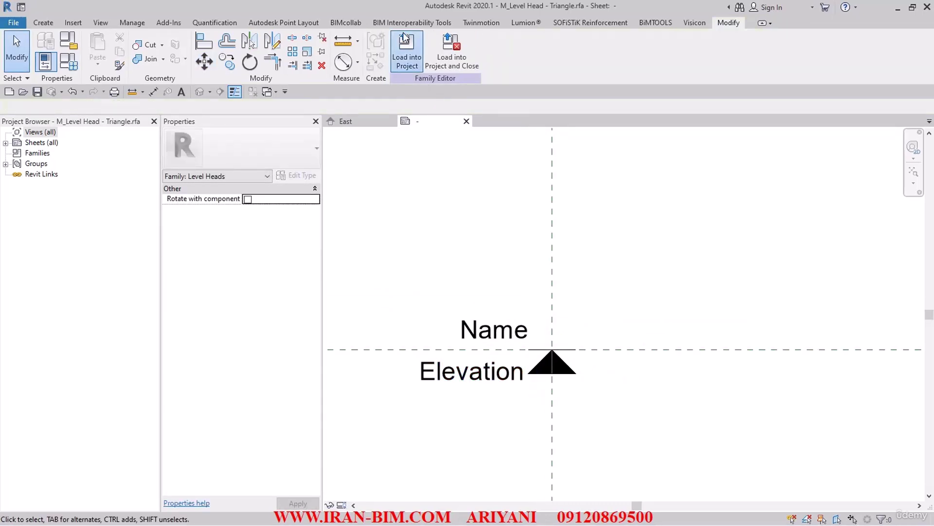
Load the revised level head into the project over the existing one and close the family without saving its file.
click(413, 61)
click(370, 247)
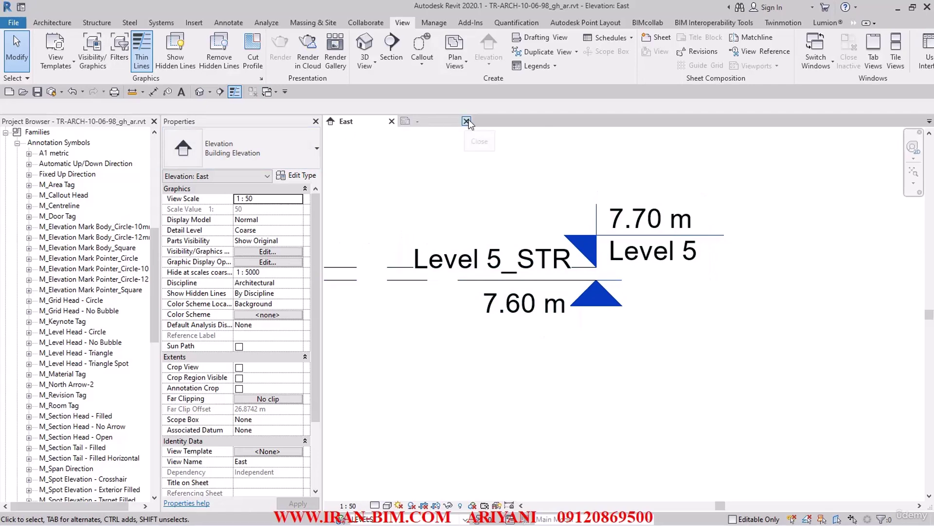
click(466, 121)
click(496, 276)
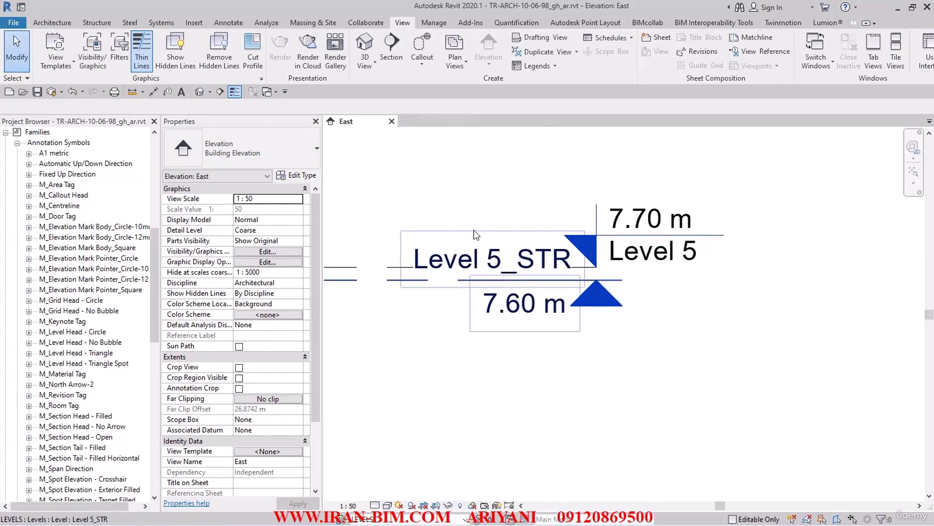
Choose the Discipline organization scheme for the project's browser views and rename it IRAN-BIM TEAM.
click(17, 144)
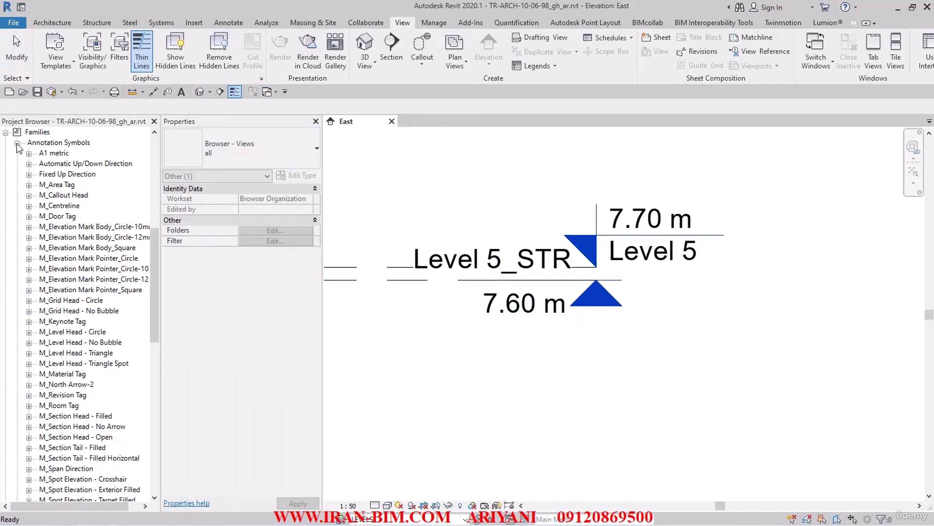
click(6, 133)
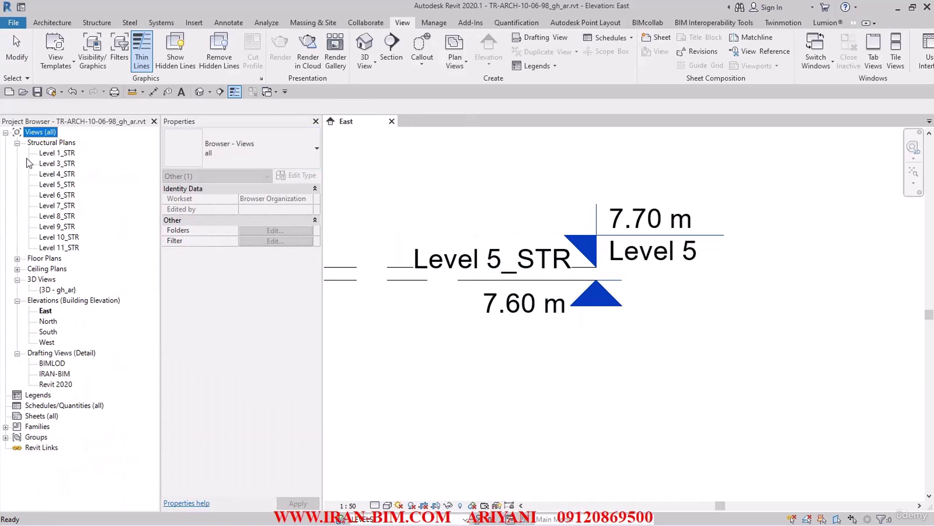
right_click(44, 137)
click(74, 141)
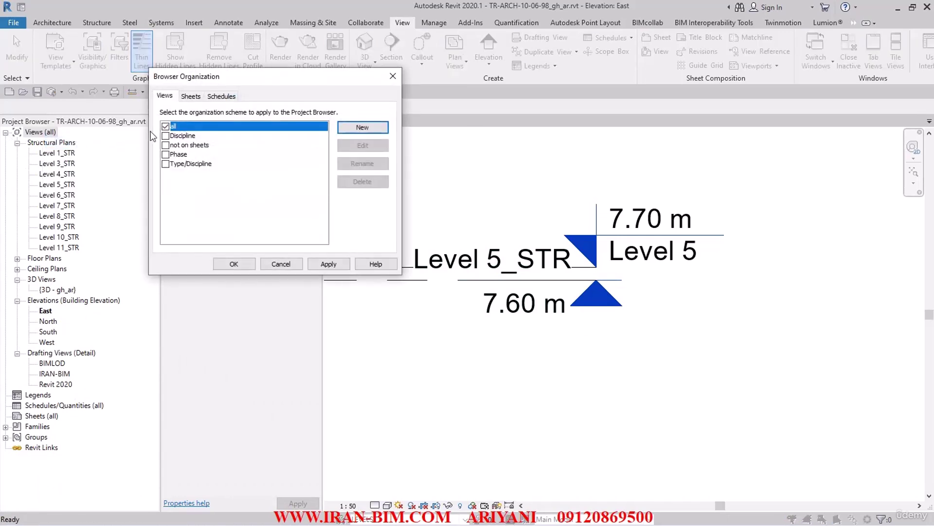
click(173, 138)
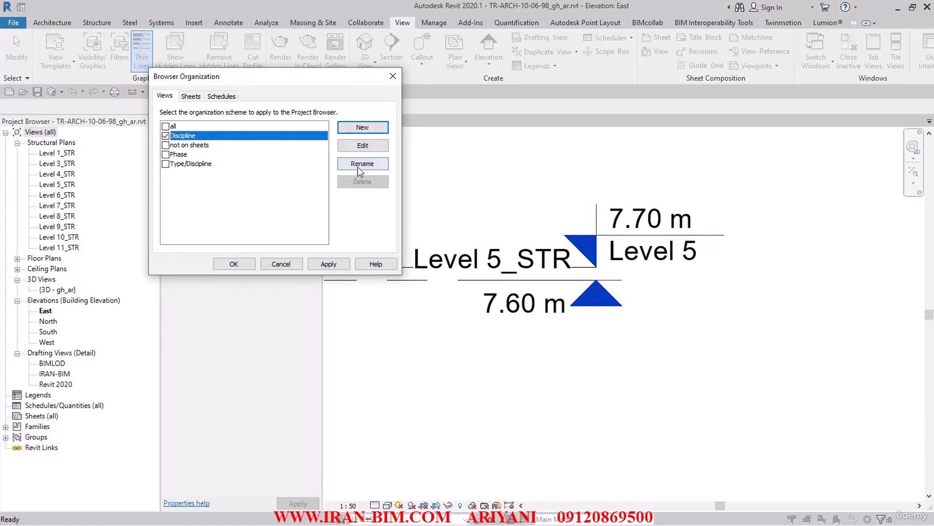
click(362, 164)
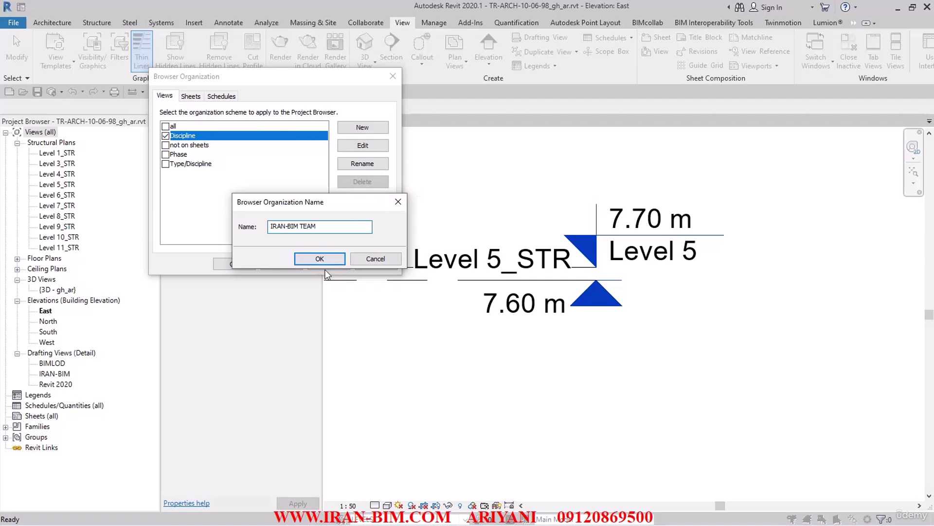
click(319, 257)
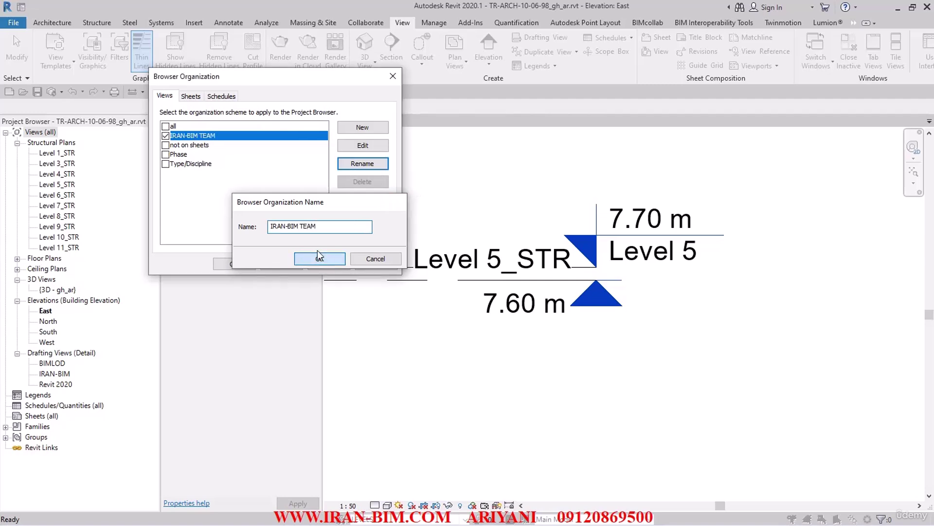
Sort the IRAN-BIM TEAM scheme by Associated Level in its grouping and sorting rules, and apply the scheme to the views.
click(363, 145)
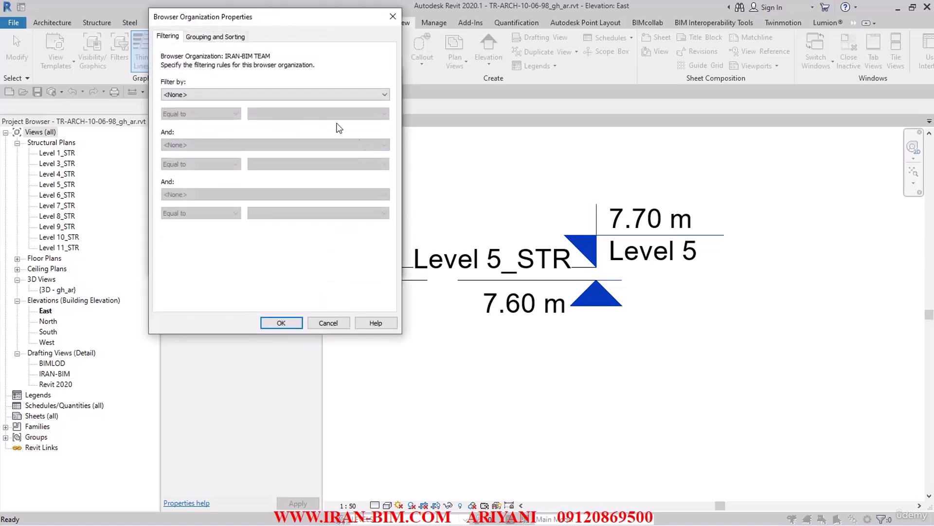
click(222, 38)
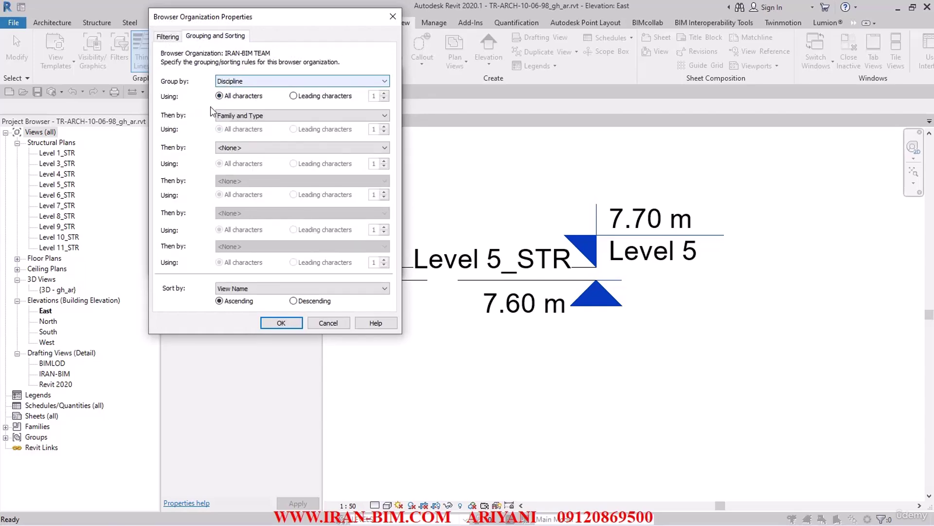
click(255, 290)
click(267, 332)
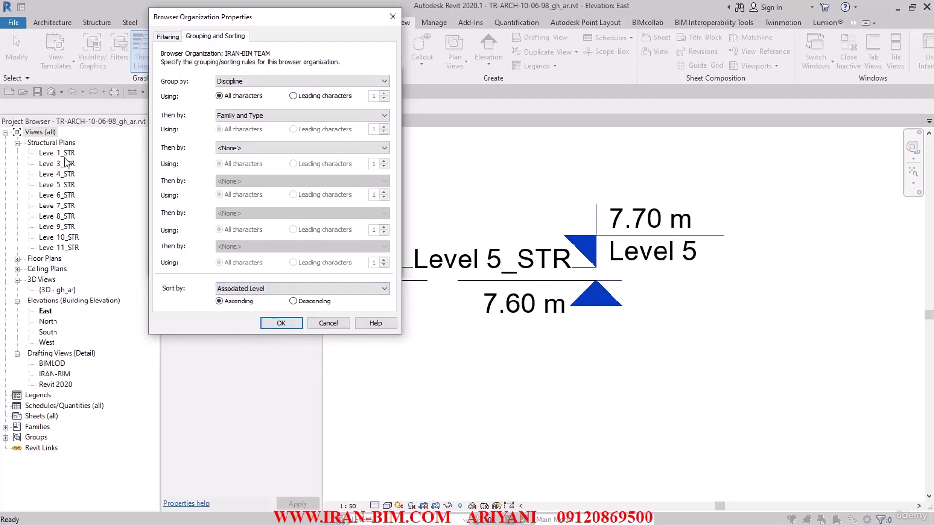
click(282, 323)
click(328, 264)
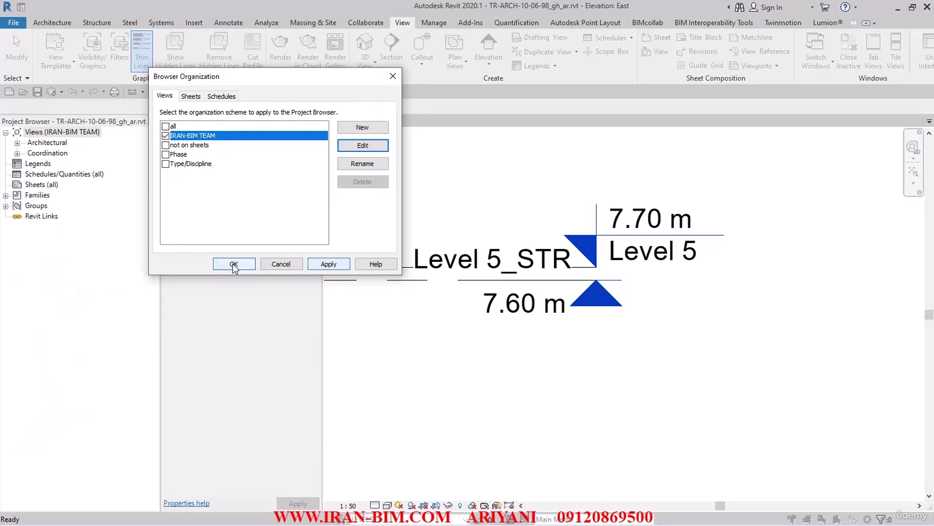
click(234, 264)
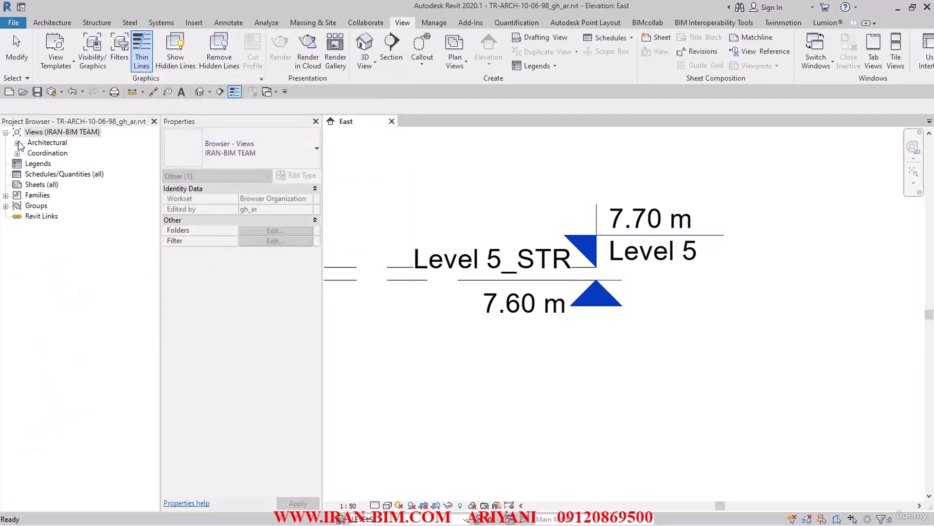
Assign the Structural discipline to all structural plans from Level 1_STR through Level 11_STR in the Coordination group.
click(17, 143)
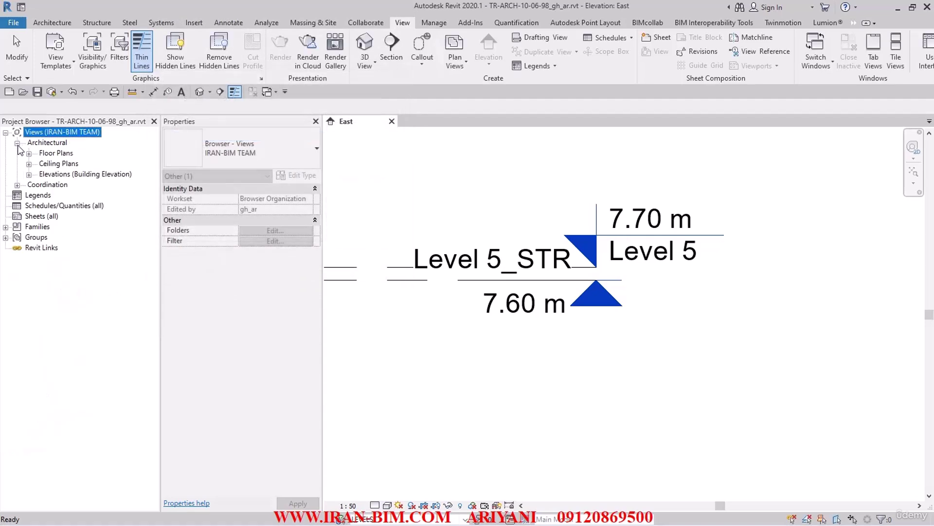
click(17, 186)
click(29, 195)
click(77, 206)
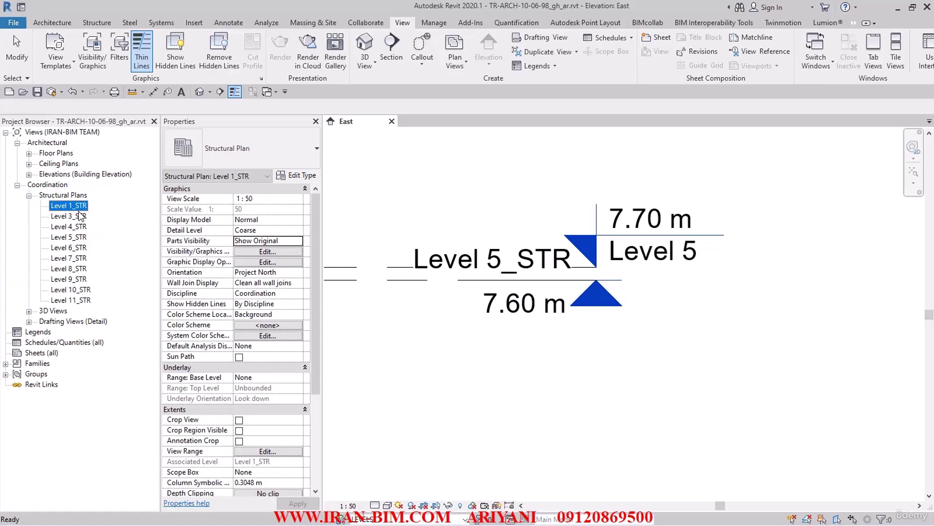
shift+click(81, 301)
click(303, 273)
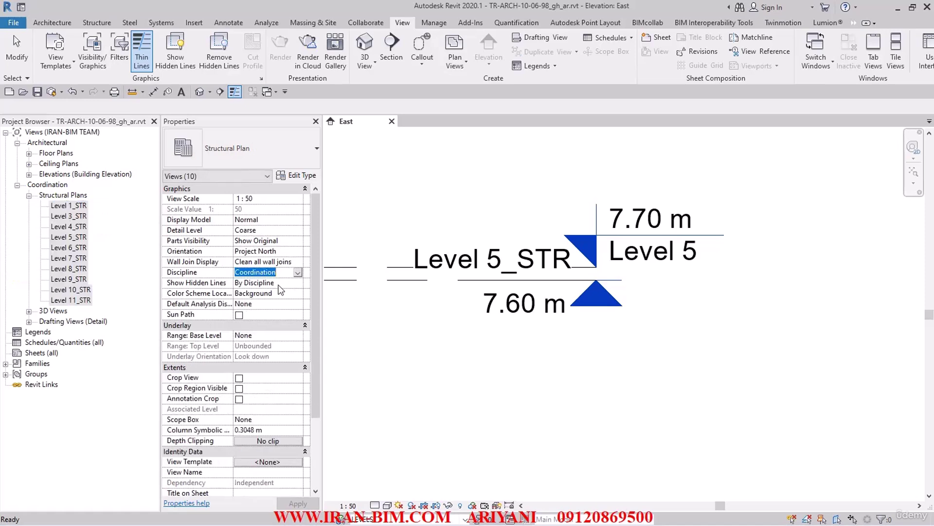
click(298, 274)
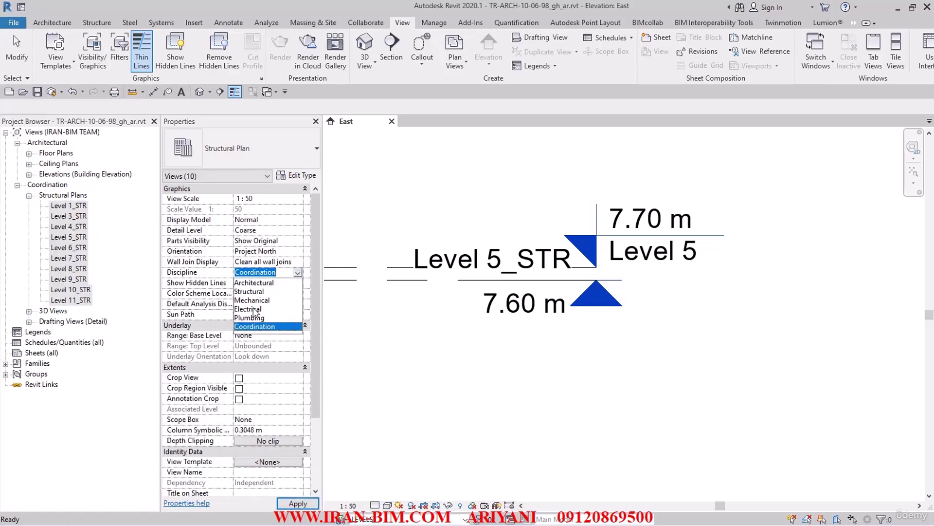
click(253, 292)
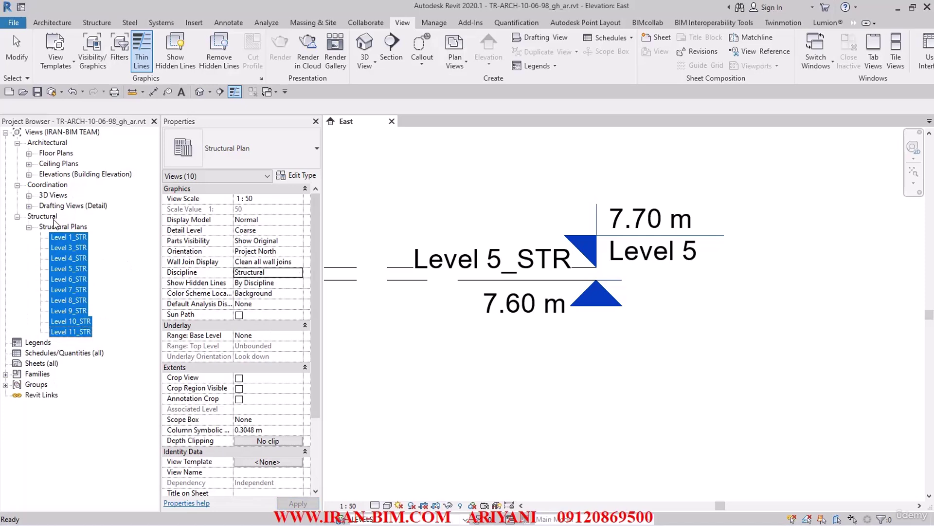
Assign the Architectural discipline to the drafting views BIMLOD, IRAN-BIM and Revit 2020.
click(29, 206)
click(64, 216)
ctrl+click(66, 227)
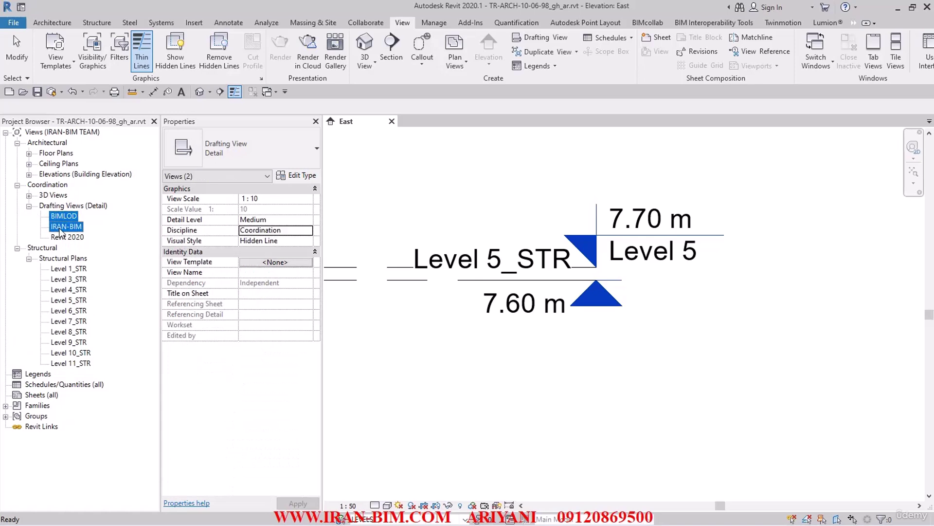
ctrl+click(67, 237)
click(308, 230)
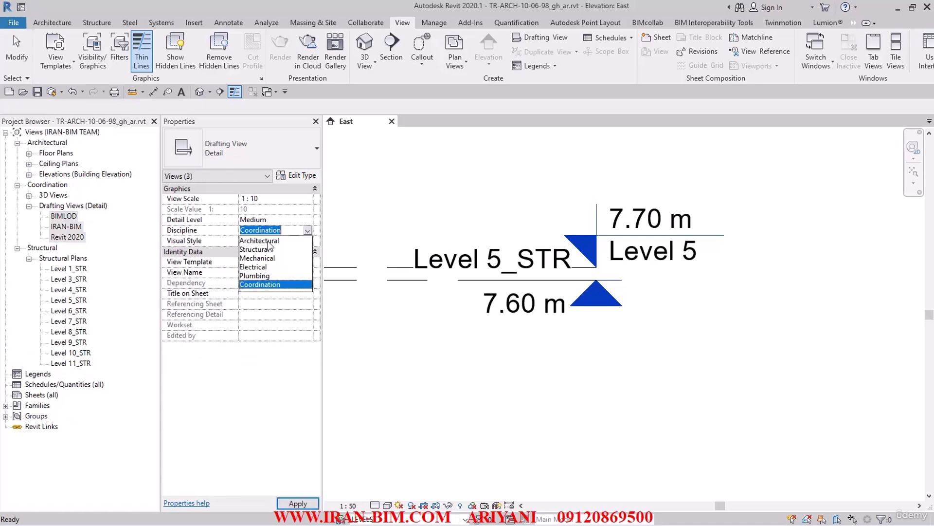
click(272, 240)
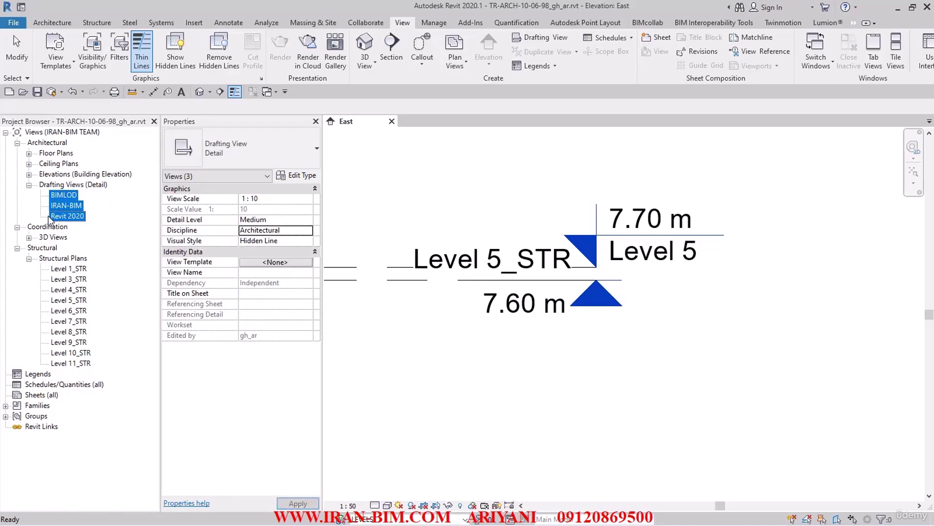
Assign the Architectural discipline to the remaining 3D view in the Coordination group and collapse the 3D and drafting view branches.
click(29, 237)
click(69, 248)
click(298, 262)
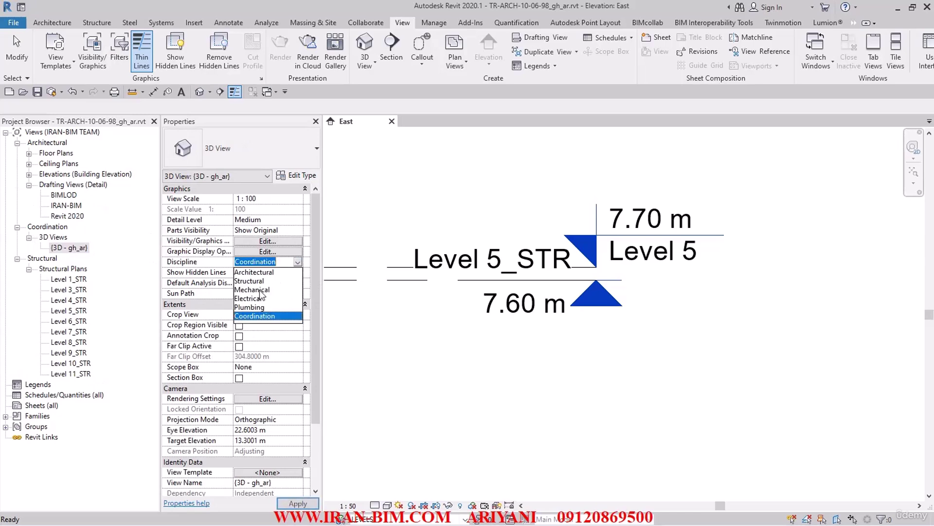
click(257, 271)
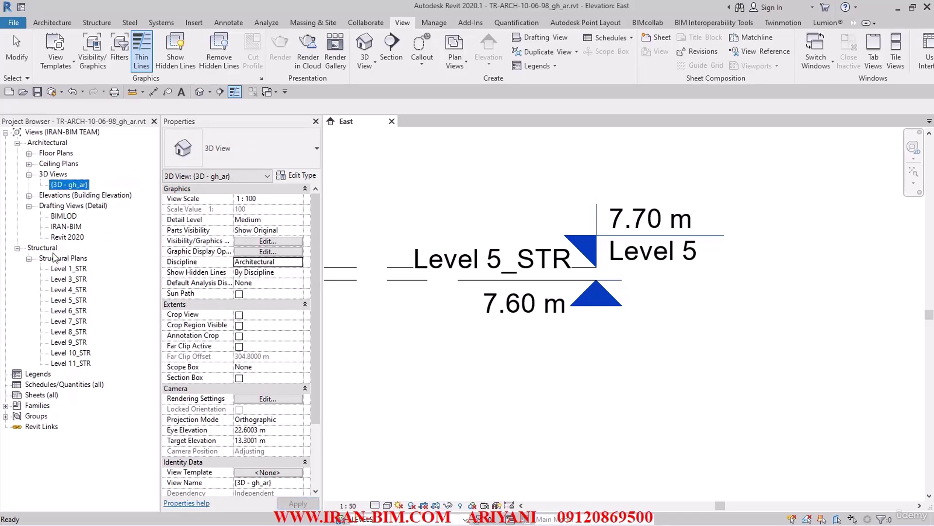
click(29, 174)
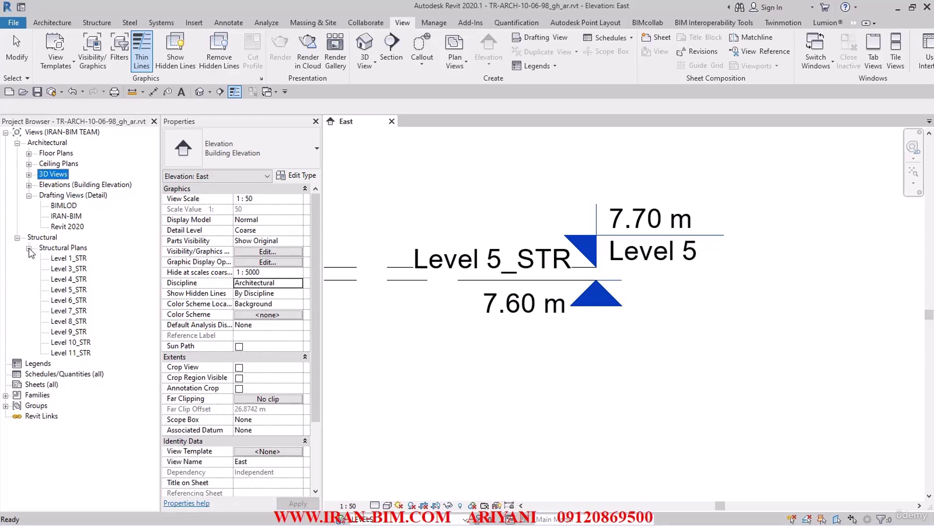
click(29, 195)
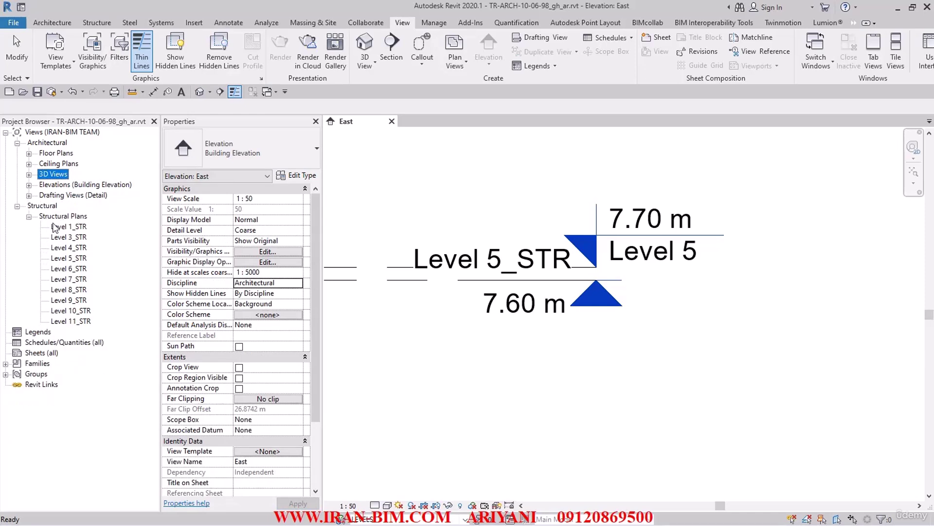
Switch to the AutoCAD architectural drawing and examine the level marks beside sections A-A and B-B.
click(422, 361)
scroll(438, 341, down, 5)
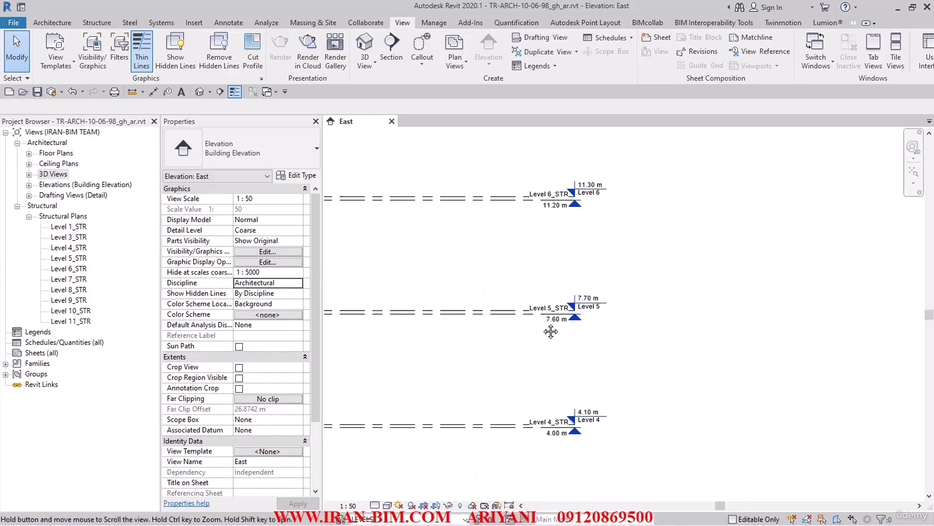
middle_drag(609, 361, 636, 313)
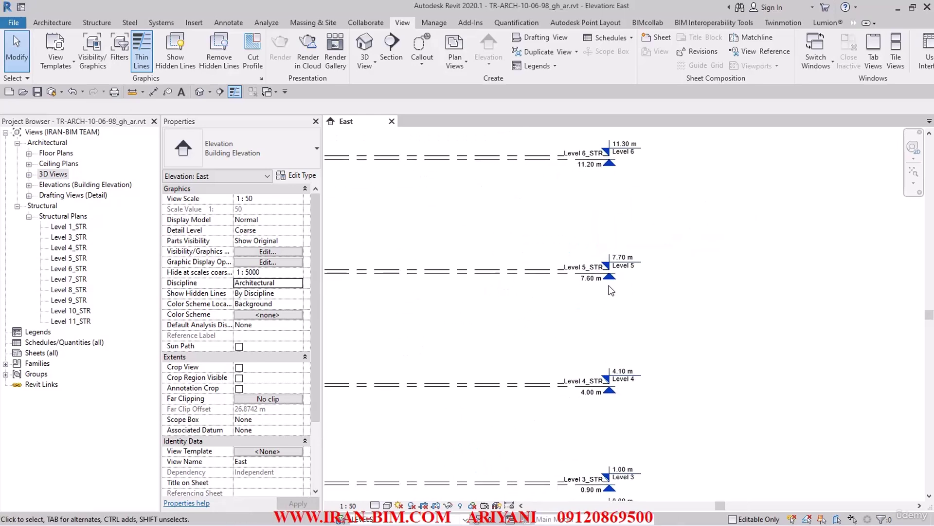
middle_drag(614, 395, 563, 261)
drag(272, 12, 597, 68)
click(228, 219)
scroll(233, 253, down, 5)
mouse_move(252, 217)
middle_down()
mouse_move(255, 267)
mouse_move(278, 330)
middle_up()
middle_drag(254, 261, 242, 330)
scroll(254, 232, down, 5)
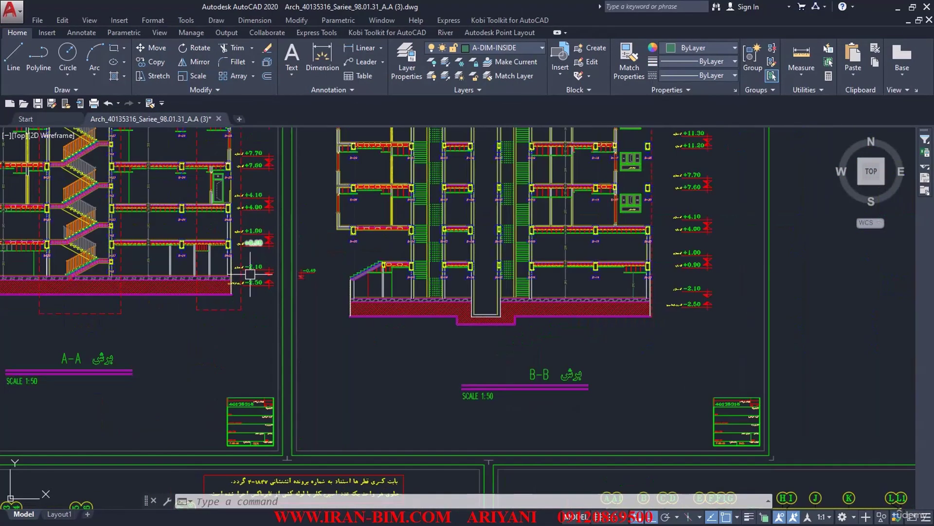
middle_drag(250, 274, 277, 280)
Examine the title and scale of the basement floor plan sheet in the AutoCAD drawing.
scroll(319, 319, down, 10)
middle_drag(296, 250, 284, 419)
middle_drag(311, 193, 301, 305)
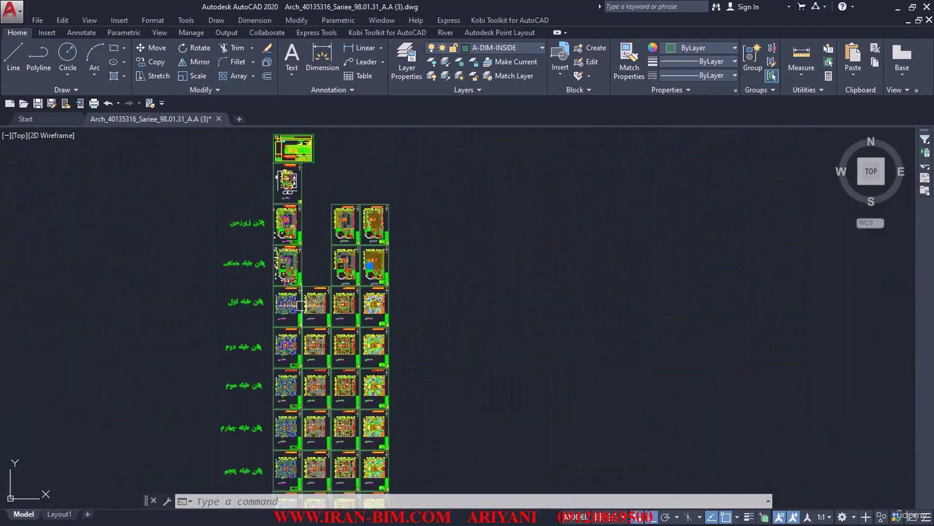
middle_drag(278, 215, 276, 285)
scroll(276, 286, up, 5)
scroll(292, 341, up, 3)
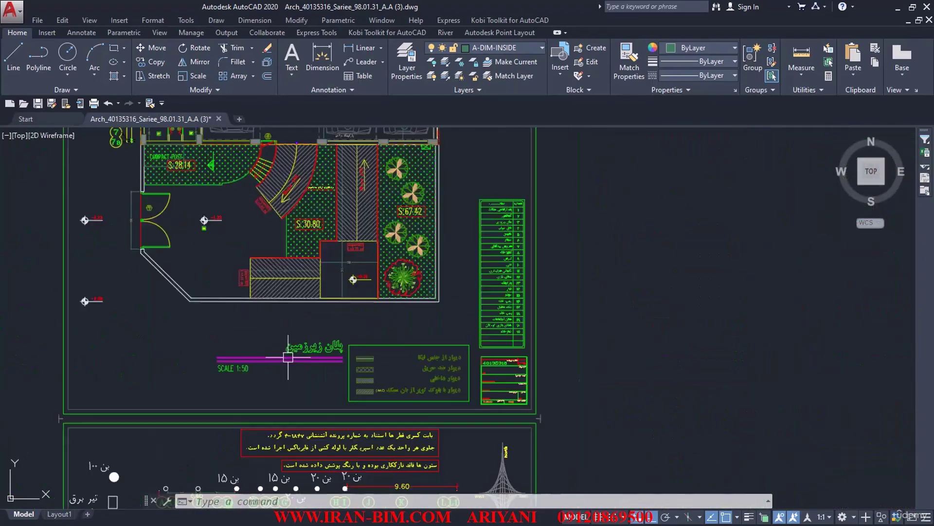
middle_drag(146, 341, 327, 350)
scroll(327, 351, up, 2)
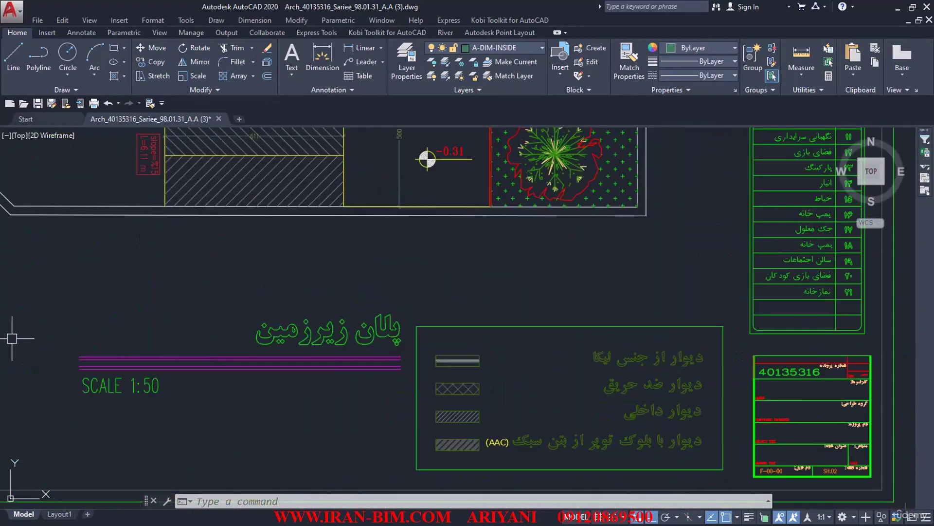
Switch back to Revit with its window maximized and return to Level 1 in the East elevation.
key(alt+Tab)
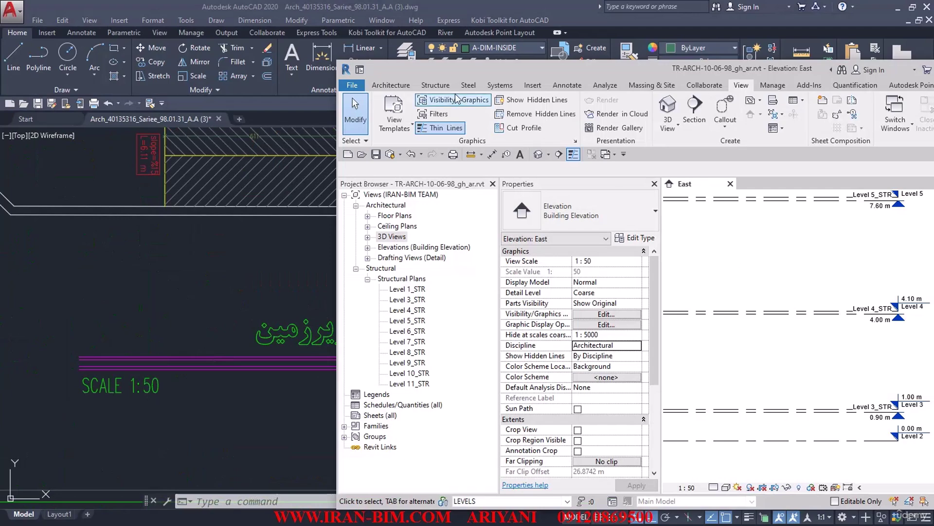
drag(519, 72, 405, 73)
double_click(405, 73)
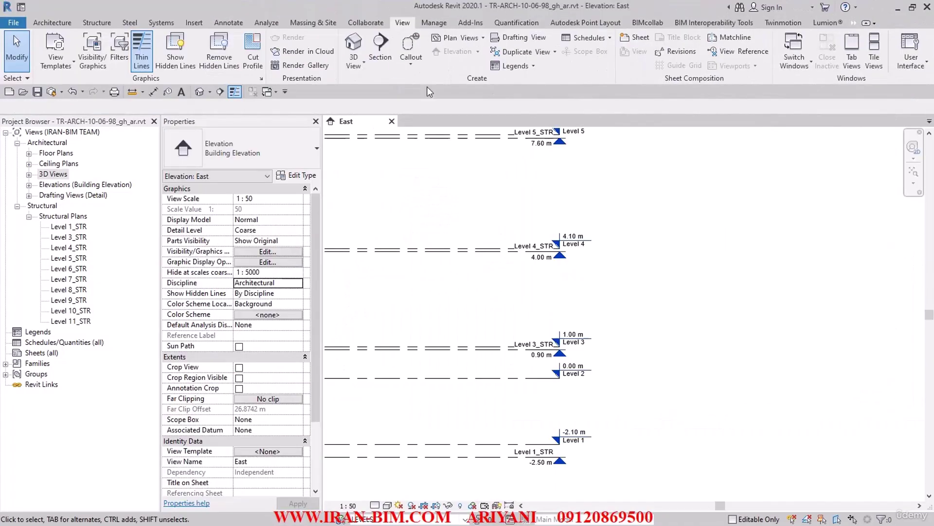
scroll(548, 364, up, 5)
scroll(560, 359, up, 5)
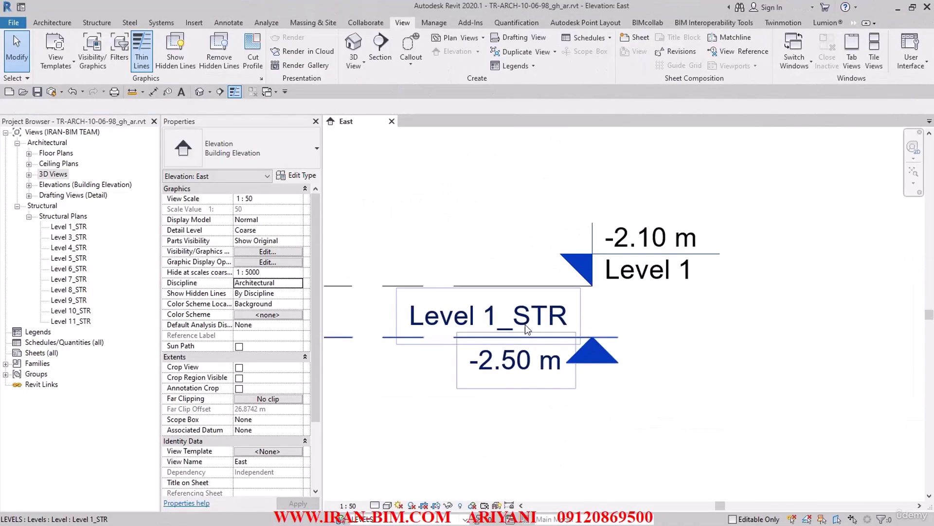
click(650, 319)
click(654, 324)
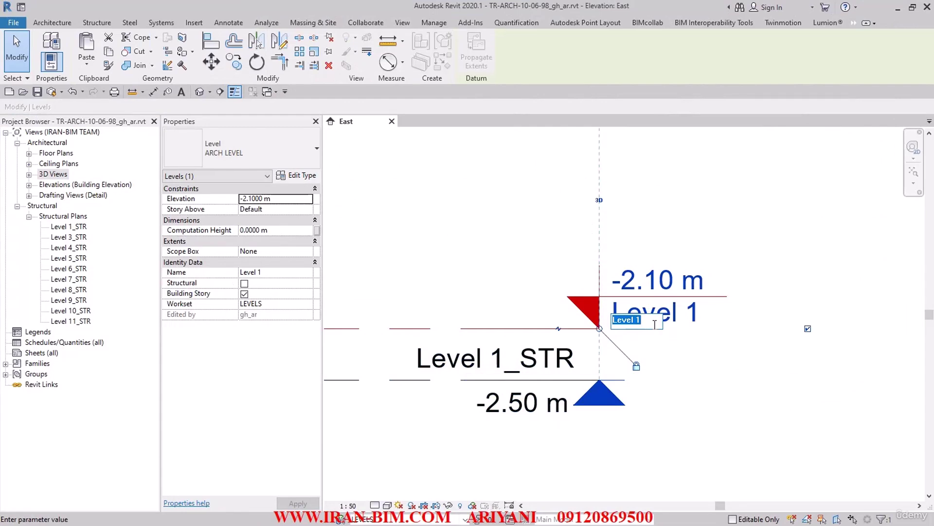
text(V)
key(Escape)
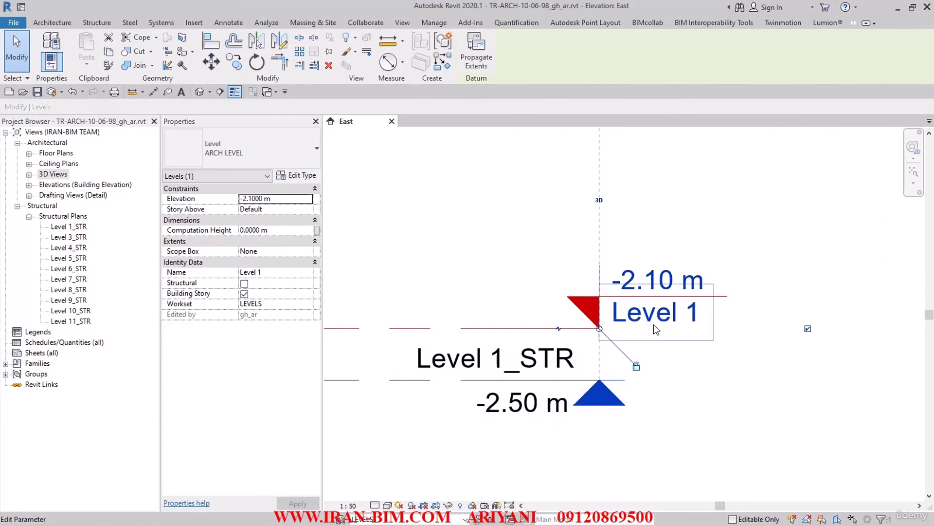
click(443, 276)
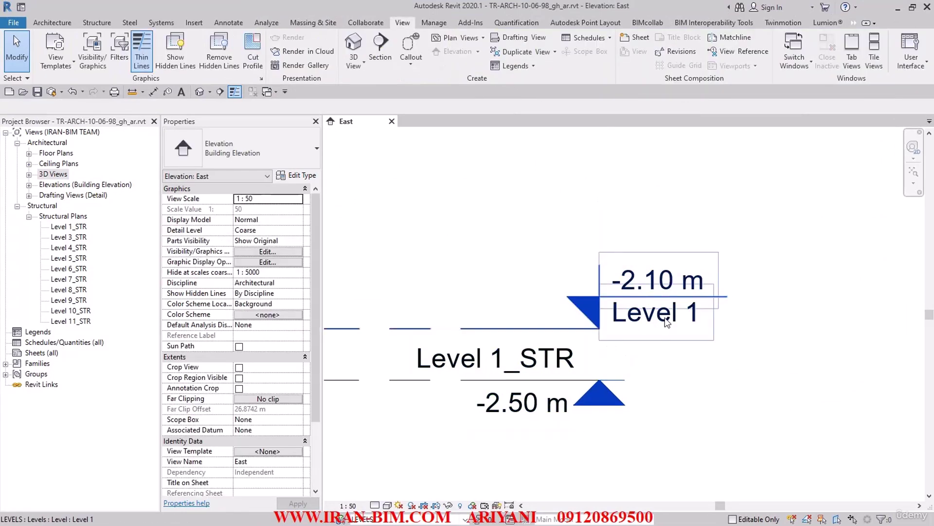
Rename Level 1 as "پلان زیر زمین" together with its corresponding views.
click(645, 320)
click(642, 322)
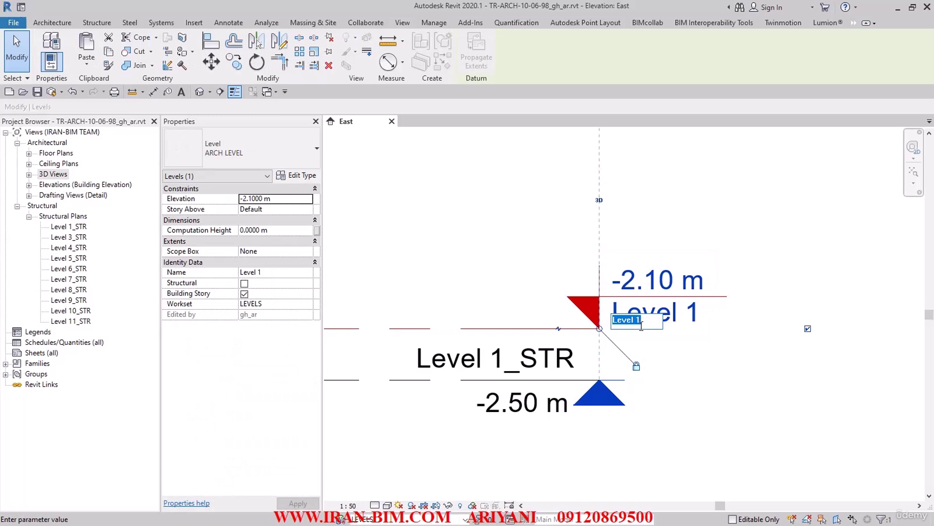
text(للان زیر زمین)
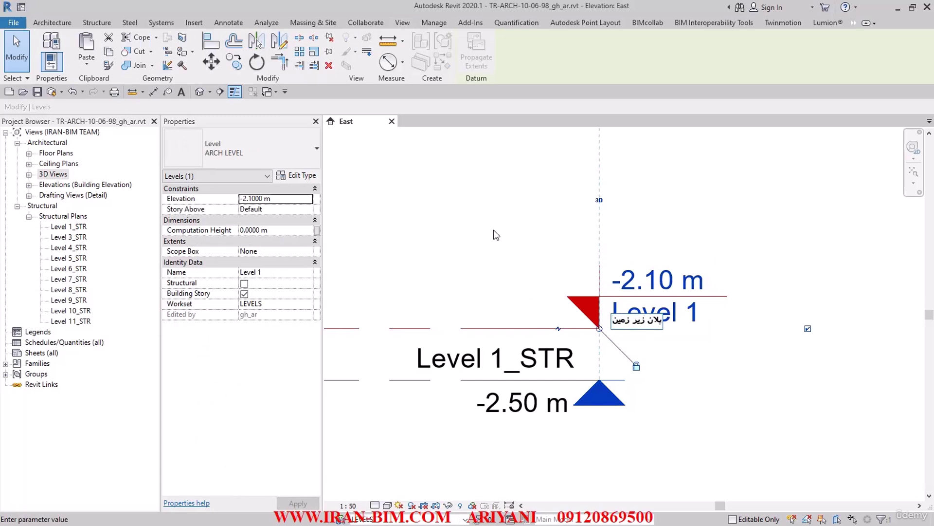
key(Return)
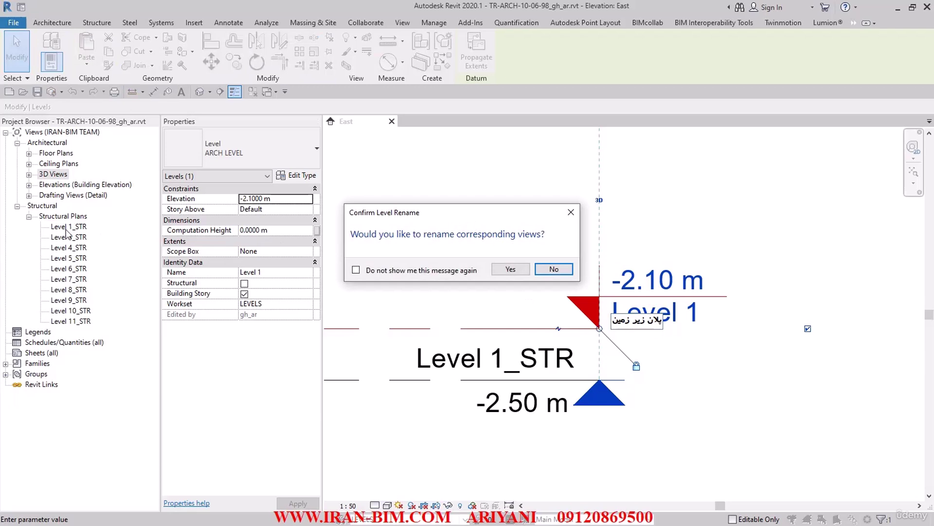
click(510, 269)
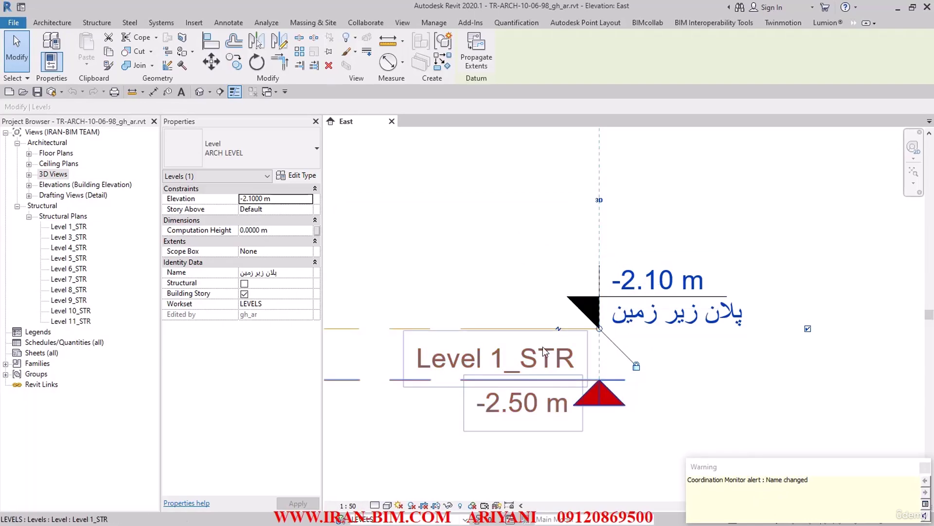
key(Escape)
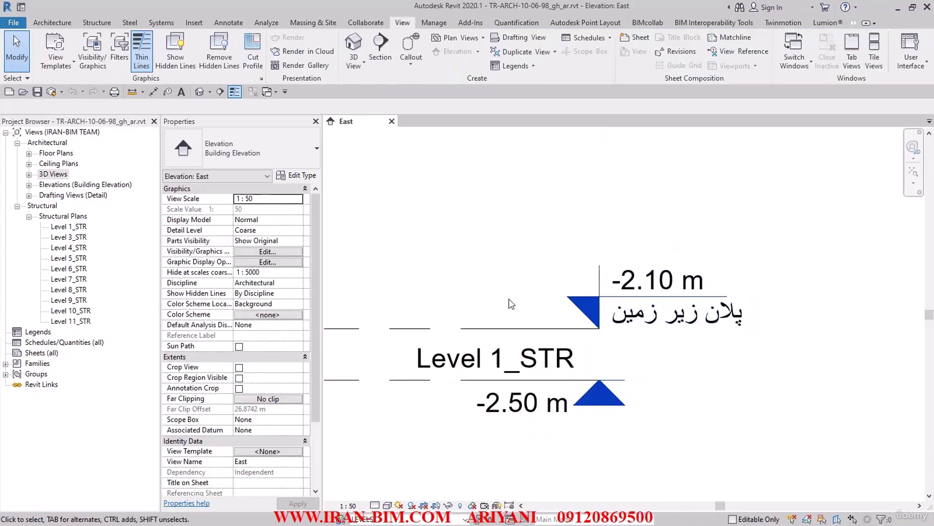
Try to resolve the level's name change in the current project's Coordination Review with Rename Element 'پلان زیر زمین', and undo the rename.
click(366, 22)
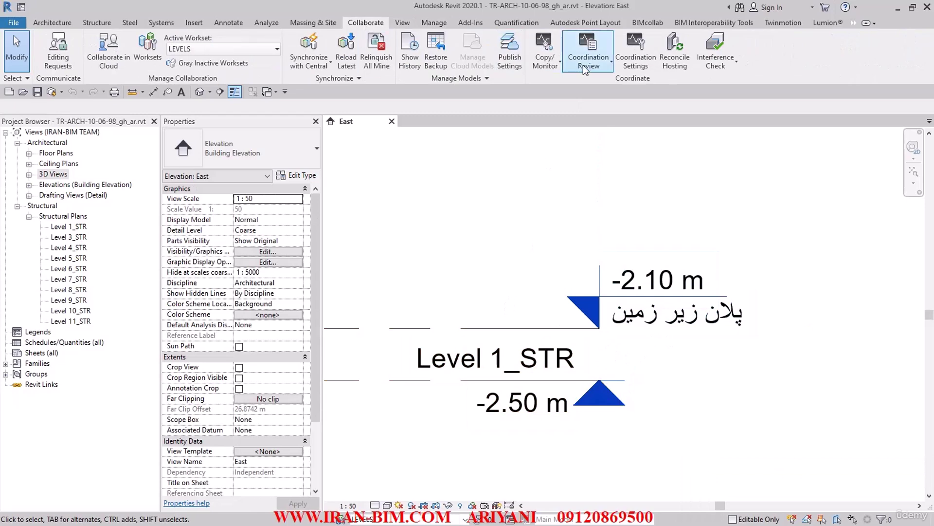
click(583, 65)
click(589, 85)
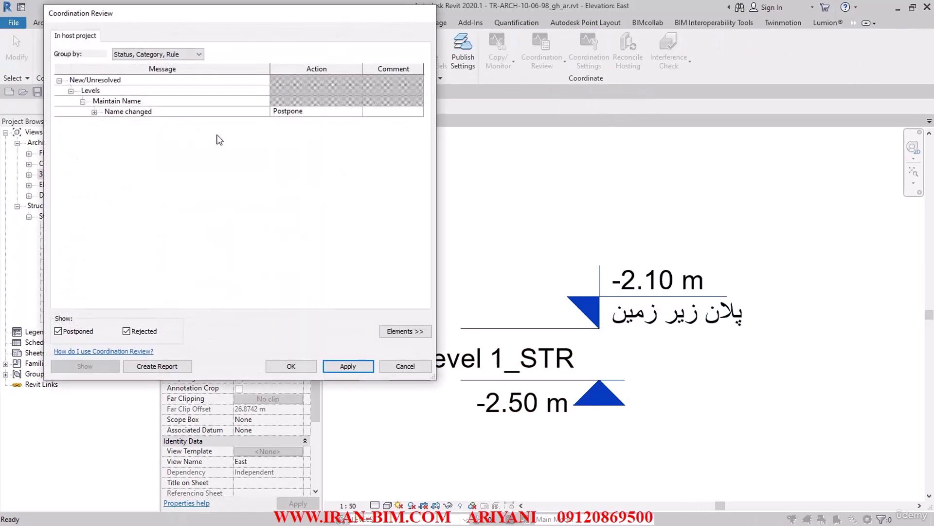
click(329, 115)
click(357, 111)
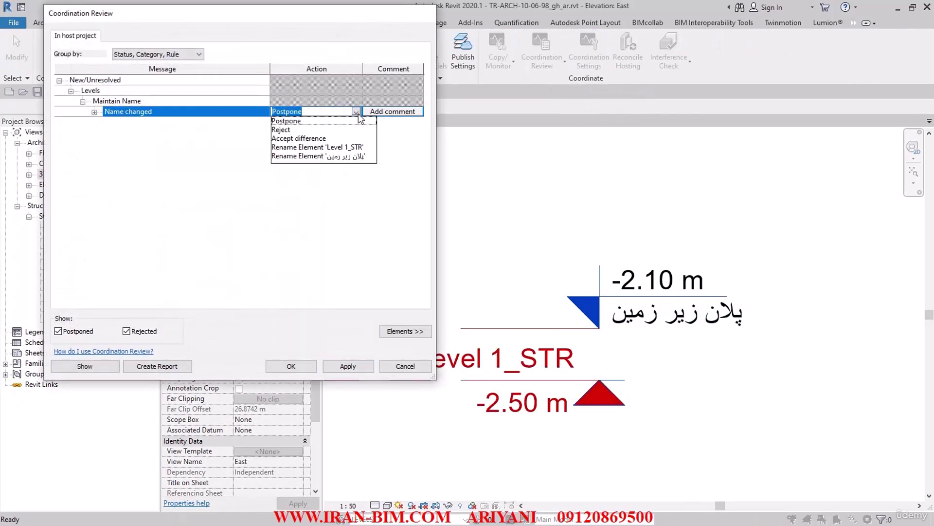
click(286, 156)
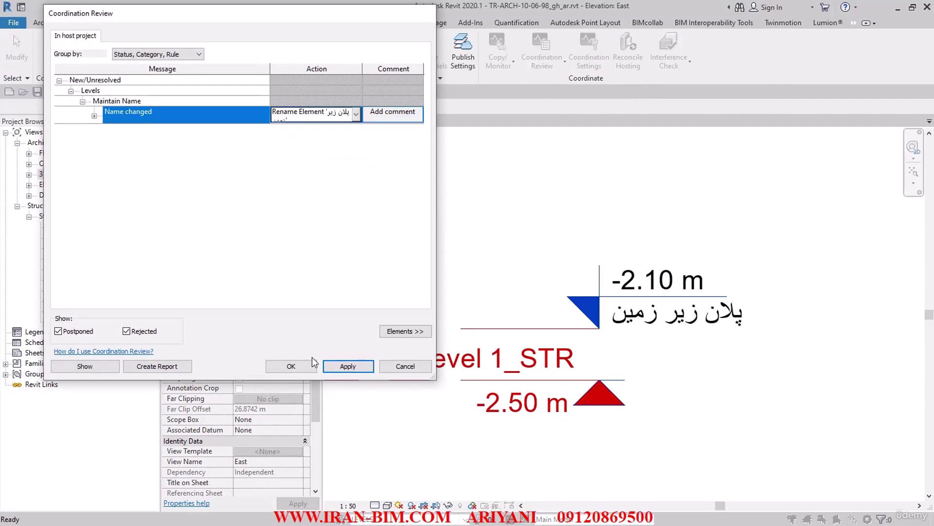
click(314, 366)
click(512, 271)
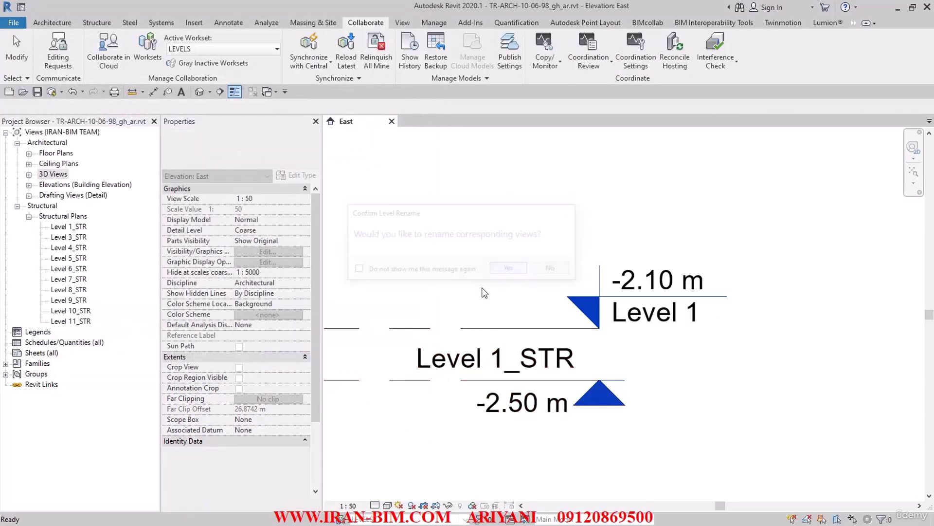
click(73, 92)
Resolve the level's name change in the current project's Coordination Review with Rename Element 'Level 1_STR', renaming its corresponding views too.
click(596, 69)
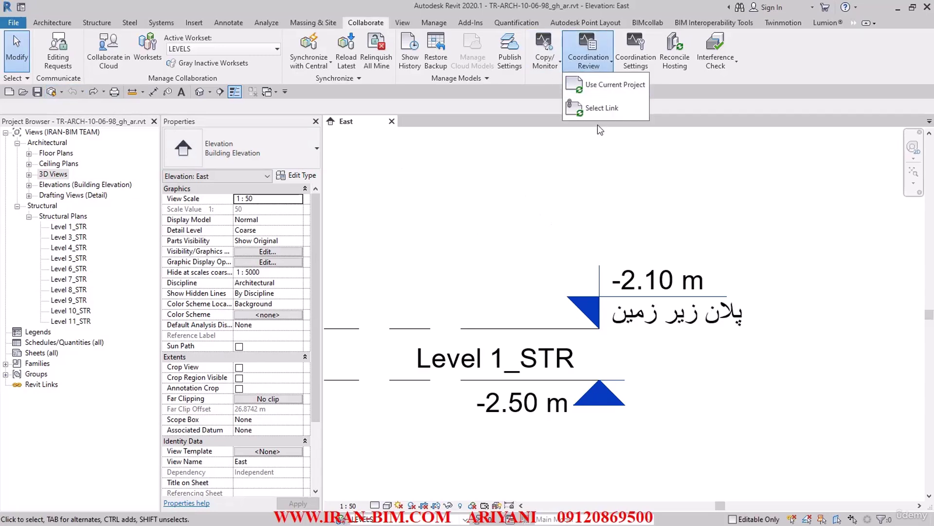
click(602, 112)
click(355, 111)
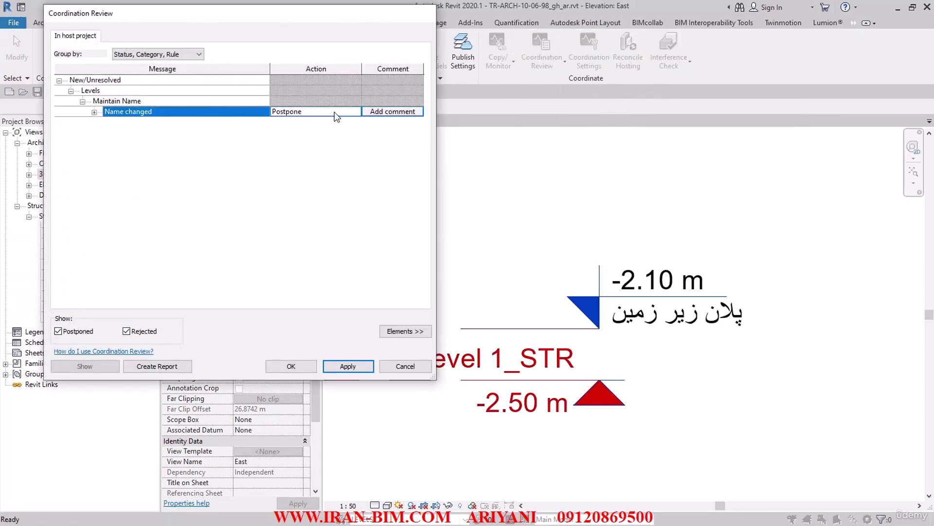
click(354, 111)
click(357, 111)
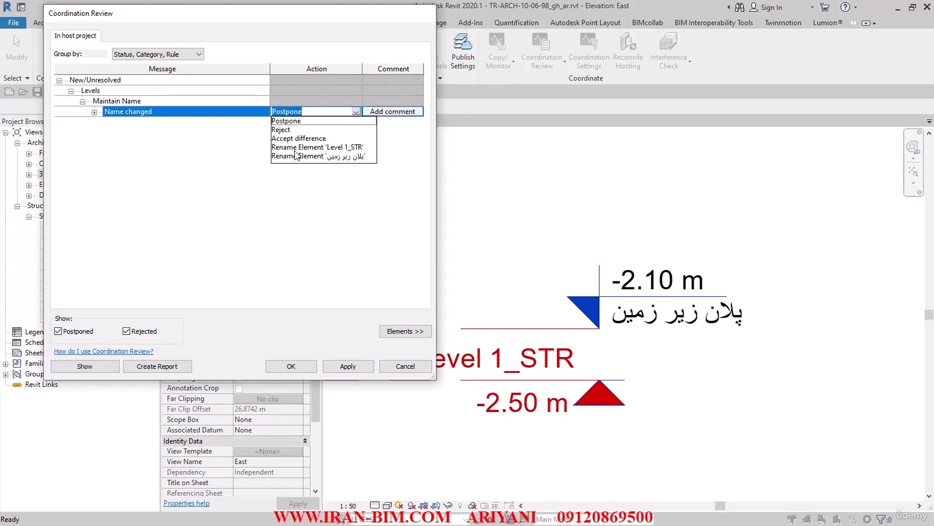
click(337, 147)
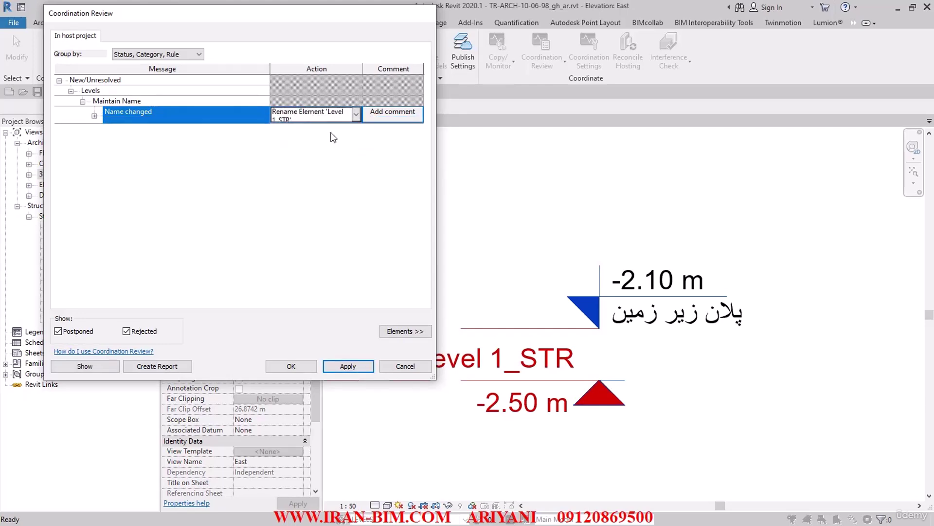
click(287, 366)
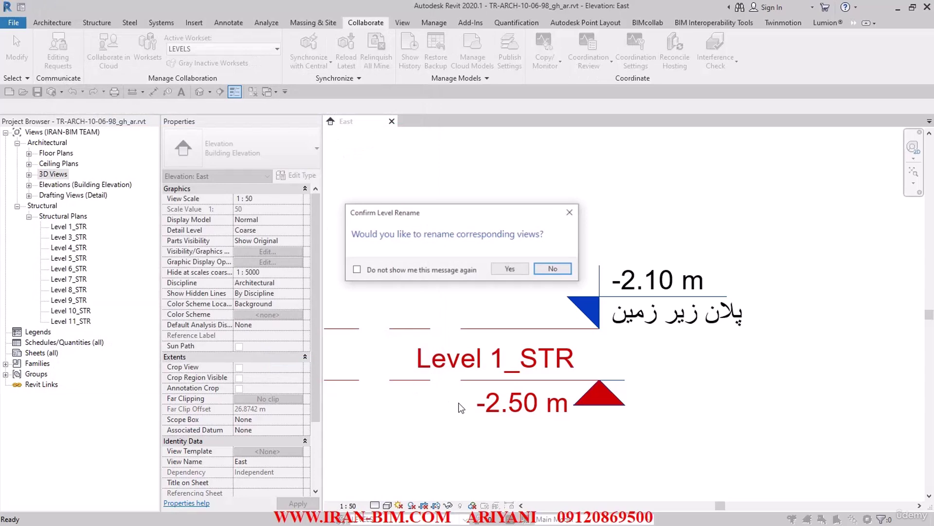
click(517, 270)
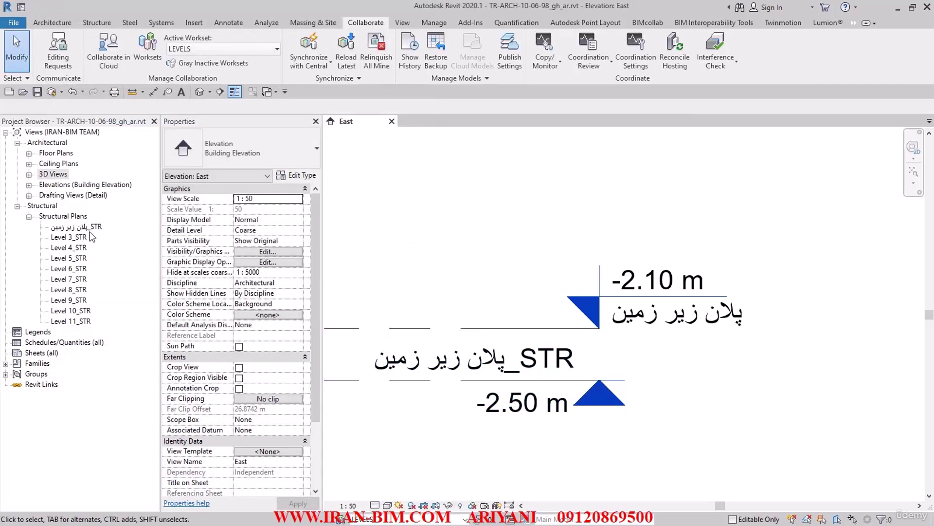
Take the Revit window out of its maximized state and move the AutoCAD drawing window out of the way.
scroll(467, 248, down, 5)
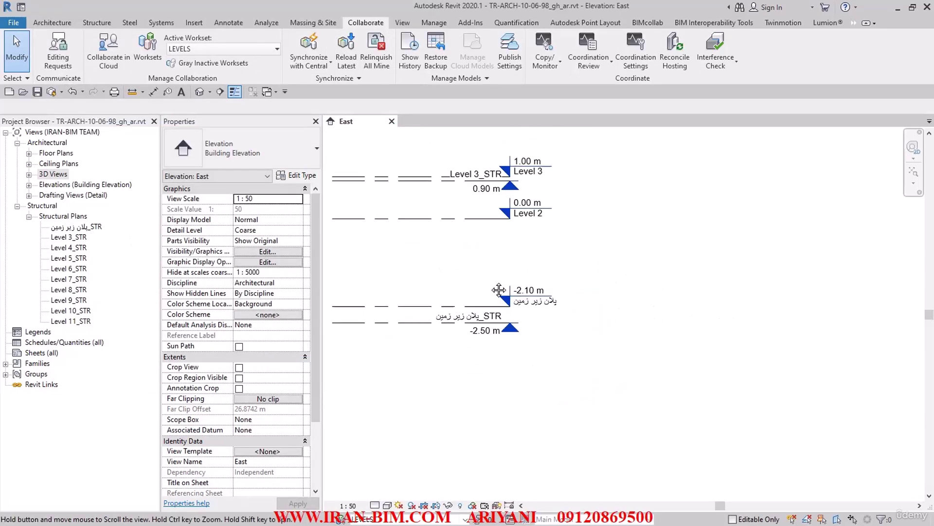
drag(420, 10, 464, 76)
click(375, 15)
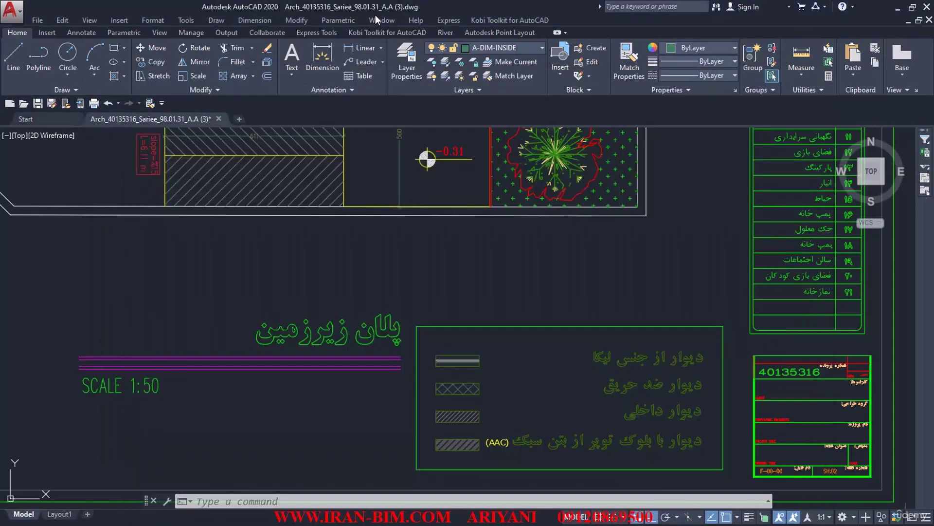
drag(384, 5, 0, 127)
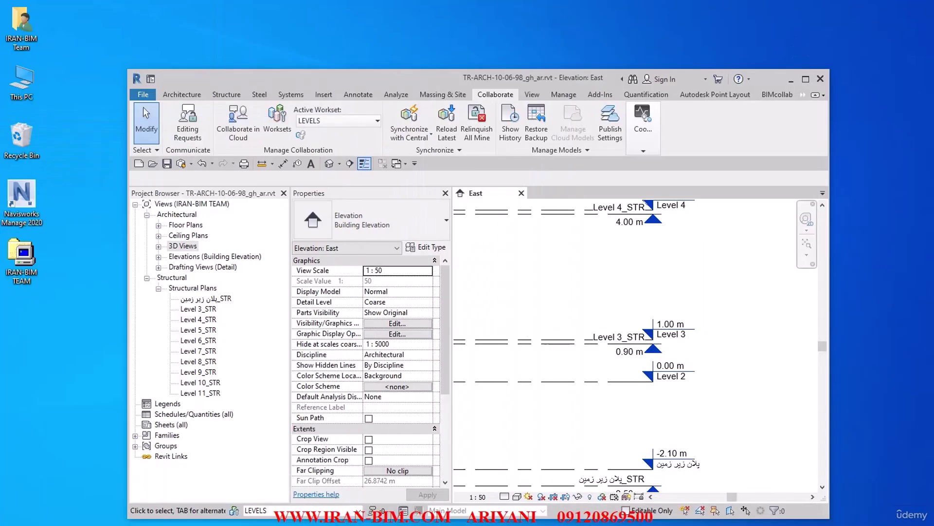